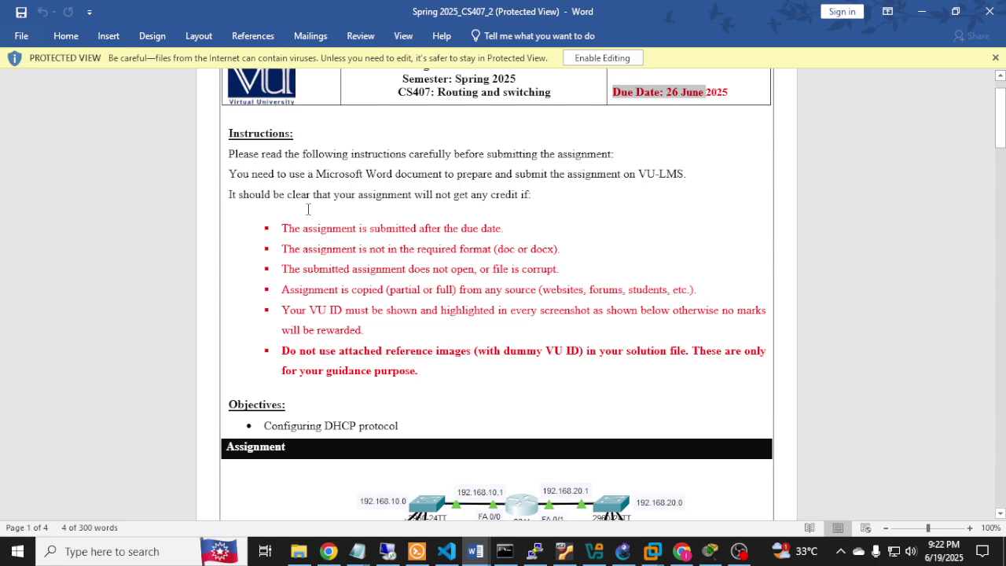
Step: Read the assignment's submission instructions and examine the network topology diagram in the Assignment section
{"action": "left_click_drag", "start_coordinate": [308, 209], "coordinate": [507, 255]}
{"action": "left_click", "coordinate": [507, 290]}
{"action": "scroll", "coordinate": [547, 471], "scroll_direction": "down", "scroll_amount": 3}
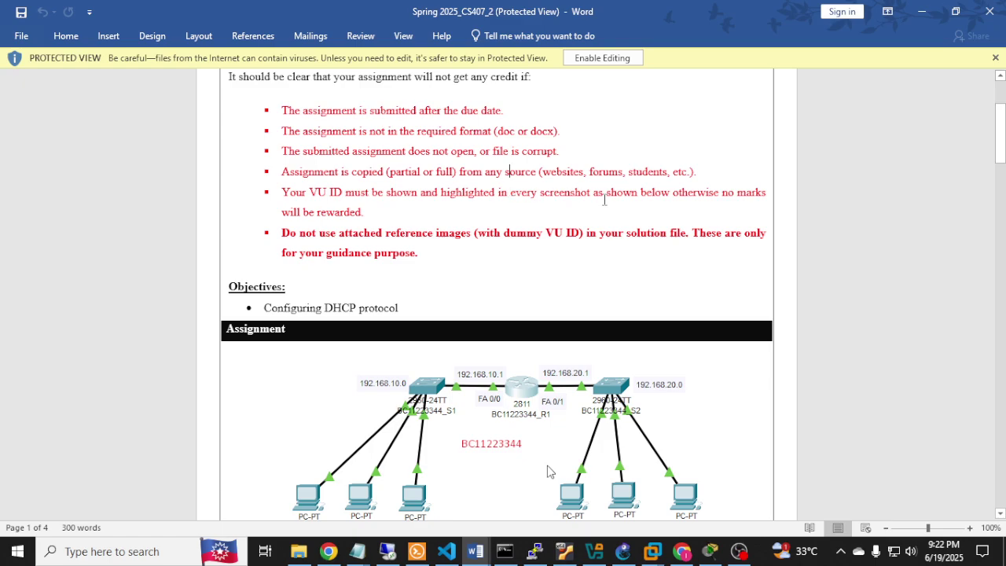
{"action": "left_click_drag", "start_coordinate": [654, 194], "coordinate": [727, 194]}
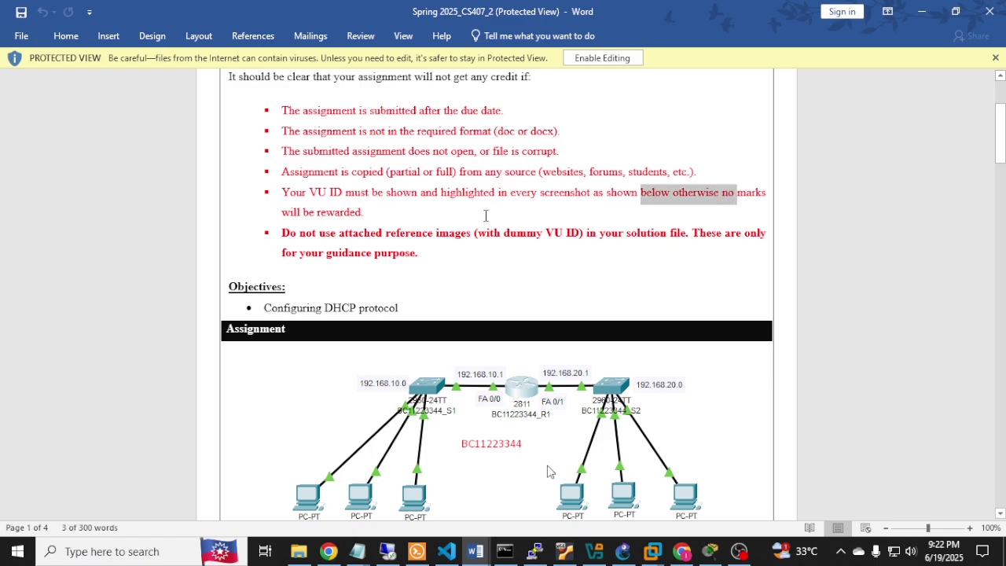
{"action": "left_click_drag", "start_coordinate": [391, 173], "coordinate": [538, 173]}
{"action": "scroll", "coordinate": [452, 289], "scroll_direction": "down", "scroll_amount": 4}
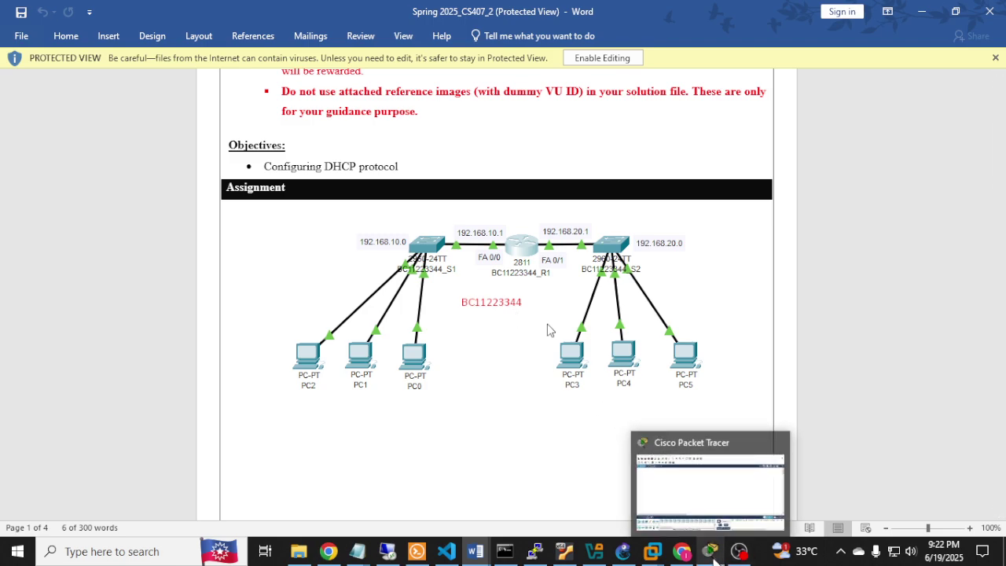
Step: Switch to Cisco Packet Tracer and place a 2911 router in the upper middle of the workspace, following the assignment diagram
{"action": "left_click", "coordinate": [712, 554]}
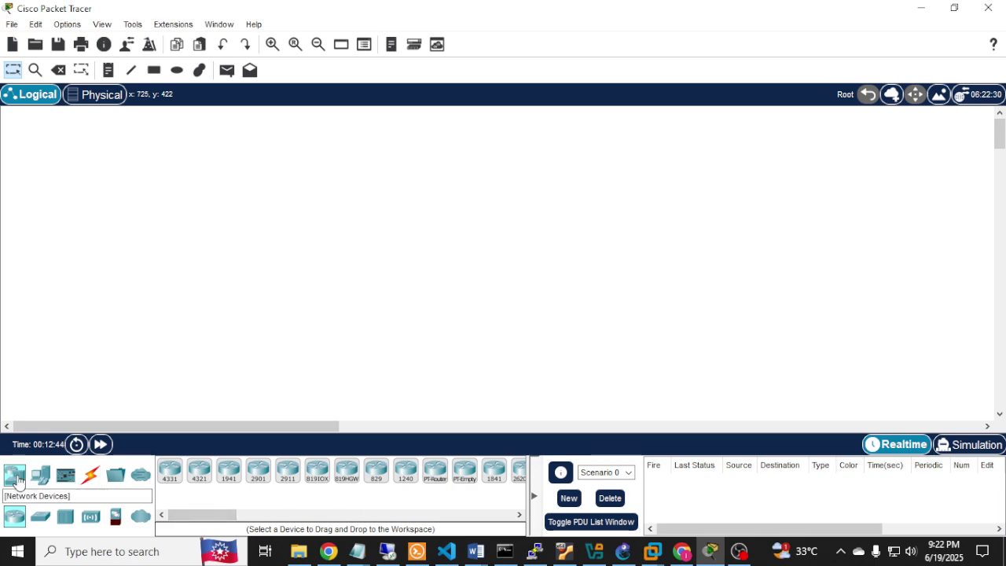
{"action": "left_click", "coordinate": [705, 557]}
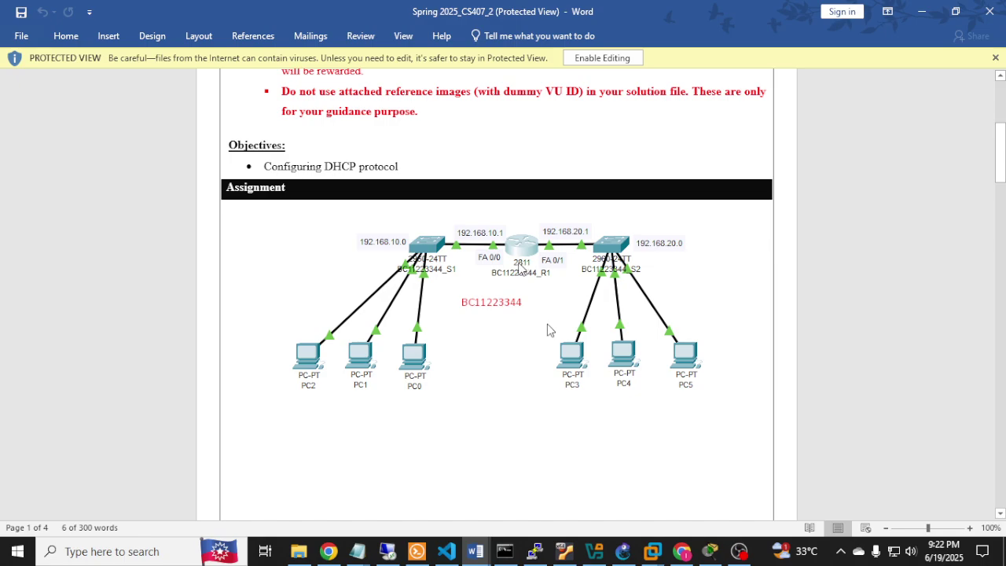
{"action": "left_click", "coordinate": [709, 551]}
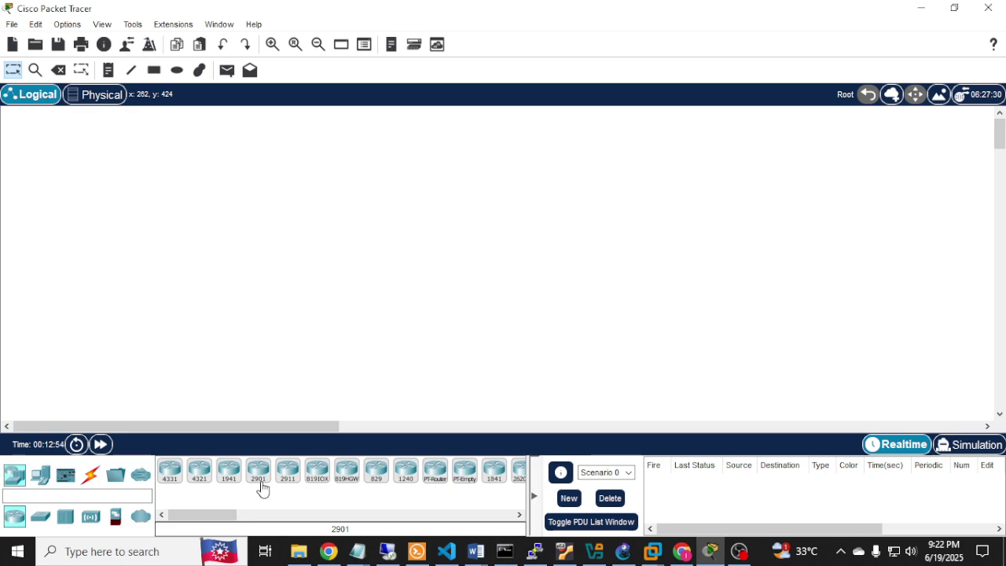
{"action": "left_click_drag", "start_coordinate": [287, 478], "coordinate": [488, 265]}
{"action": "left_click", "coordinate": [712, 553]}
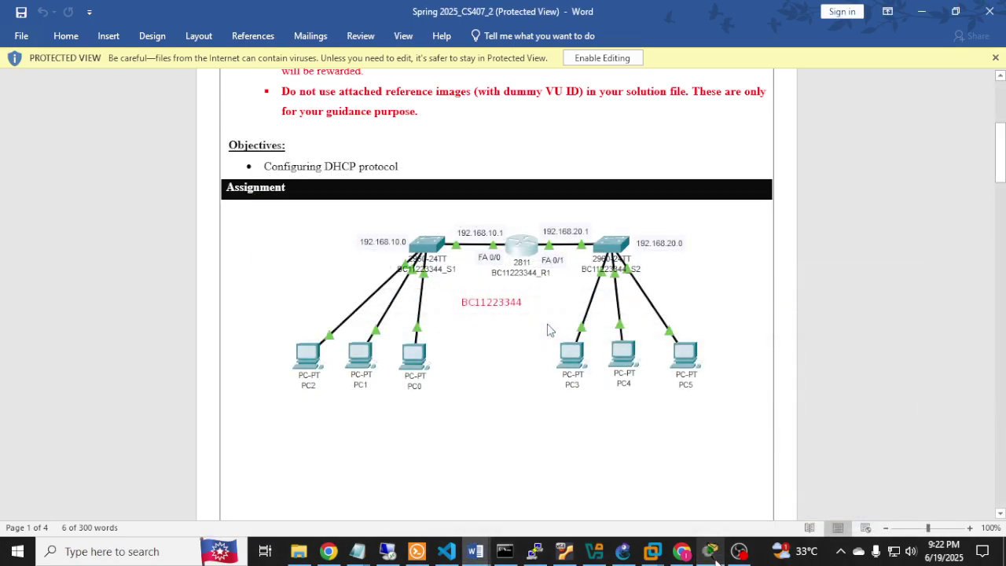
{"action": "key", "text": "alt+Tab"}
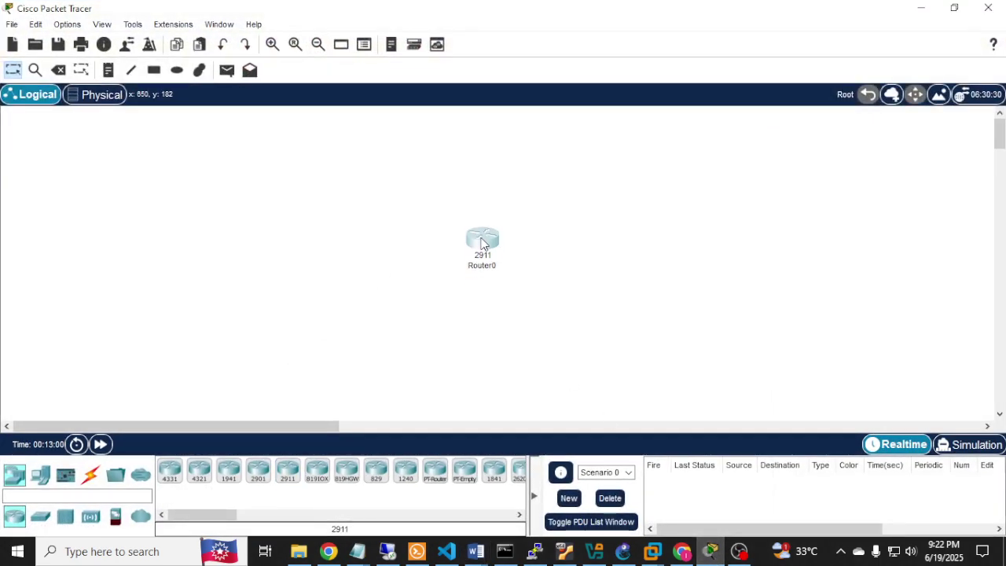
{"action": "left_click_drag", "start_coordinate": [484, 244], "coordinate": [483, 197]}
Step: Place two 2960 switches on either side below the router, and one PC below Switch0
{"action": "left_click", "coordinate": [41, 475]}
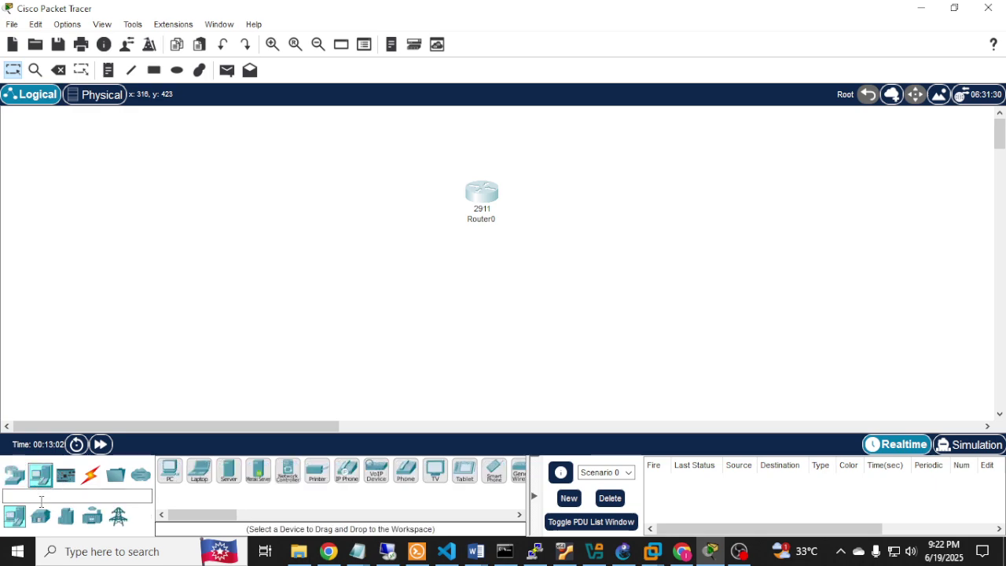
{"action": "left_click", "coordinate": [14, 475]}
{"action": "left_click", "coordinate": [40, 516]}
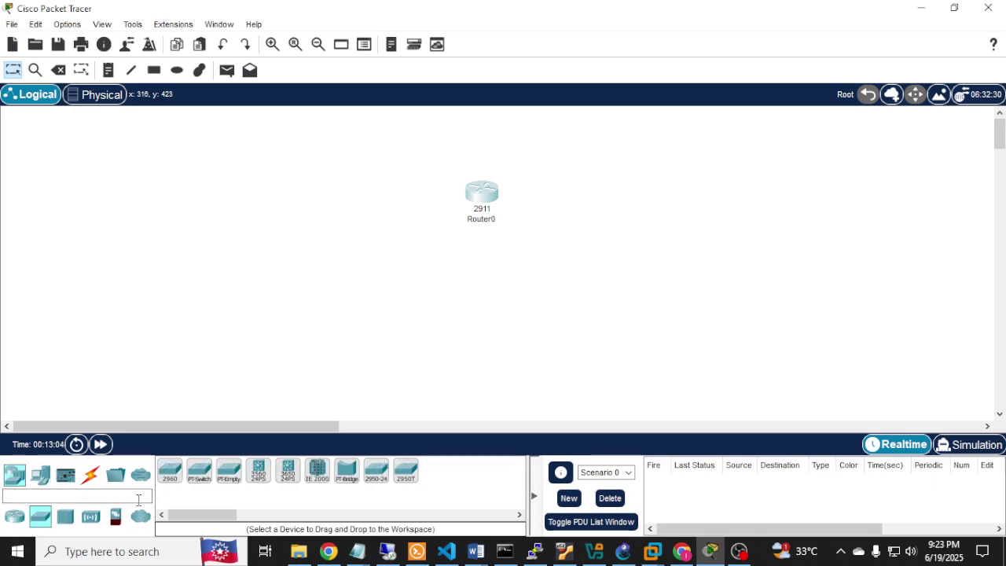
{"action": "left_click_drag", "start_coordinate": [164, 484], "coordinate": [673, 264]}
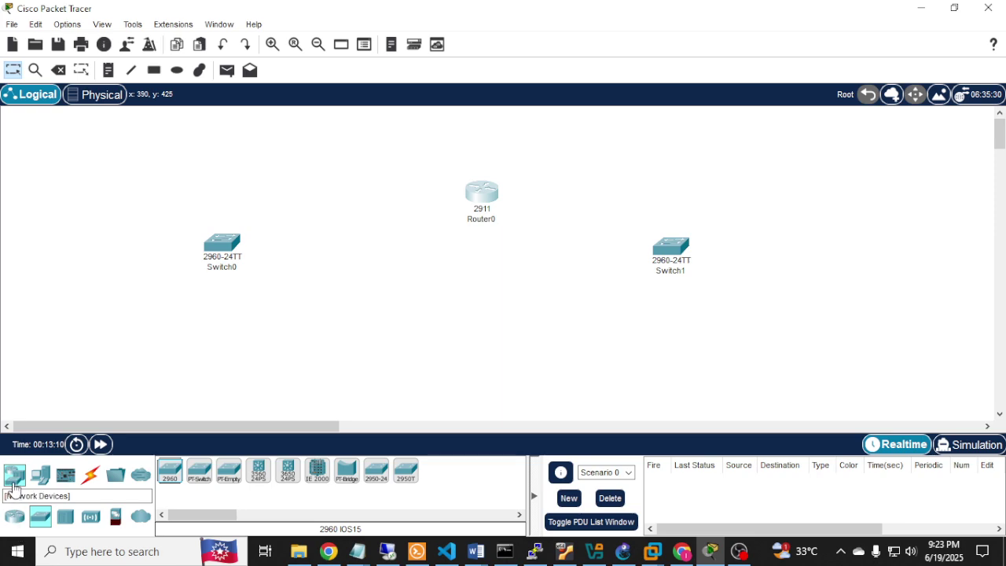
{"action": "left_click", "coordinate": [40, 475]}
{"action": "left_click_drag", "start_coordinate": [169, 473], "coordinate": [126, 351]}
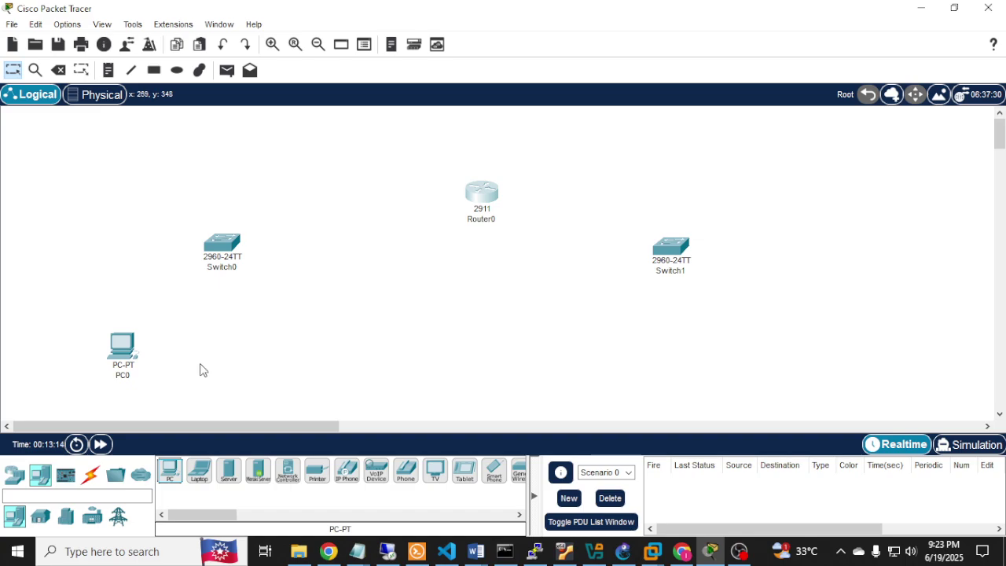
{"action": "key", "text": "ctrl+v"}
{"action": "left_click", "coordinate": [482, 159]}
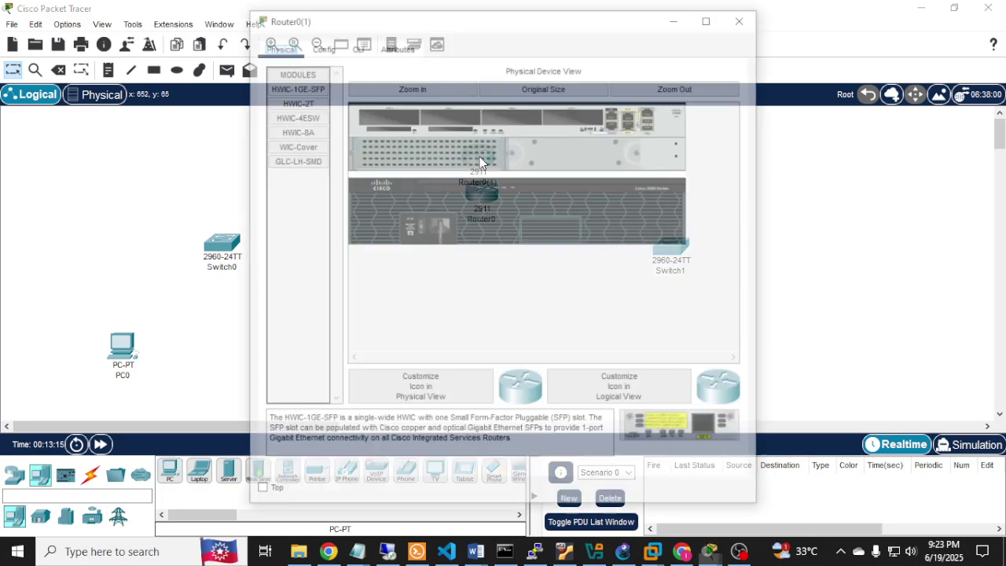
{"action": "left_click", "coordinate": [745, 17]}
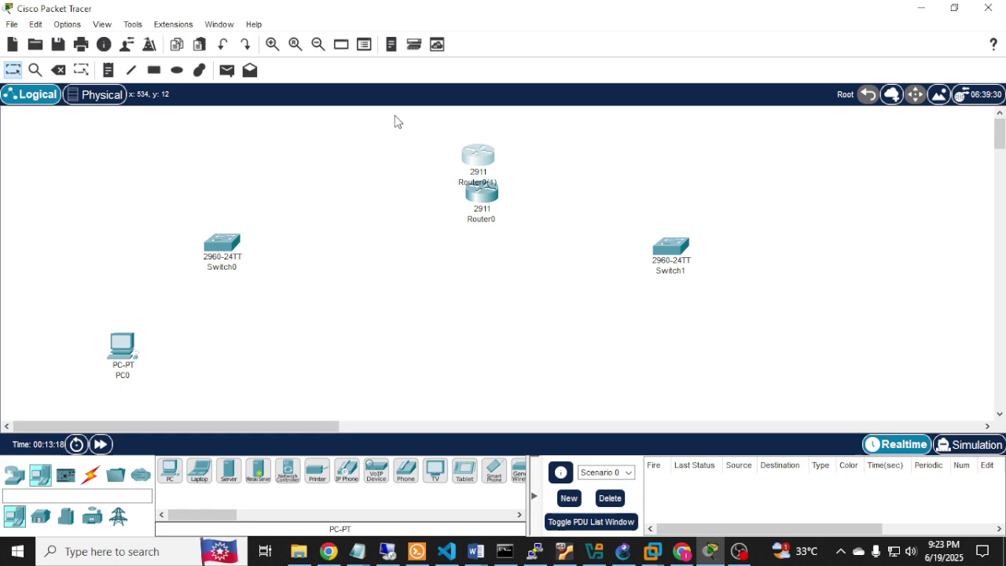
{"action": "left_click_drag", "start_coordinate": [471, 163], "coordinate": [359, 172]}
{"action": "key", "text": "Delete"}
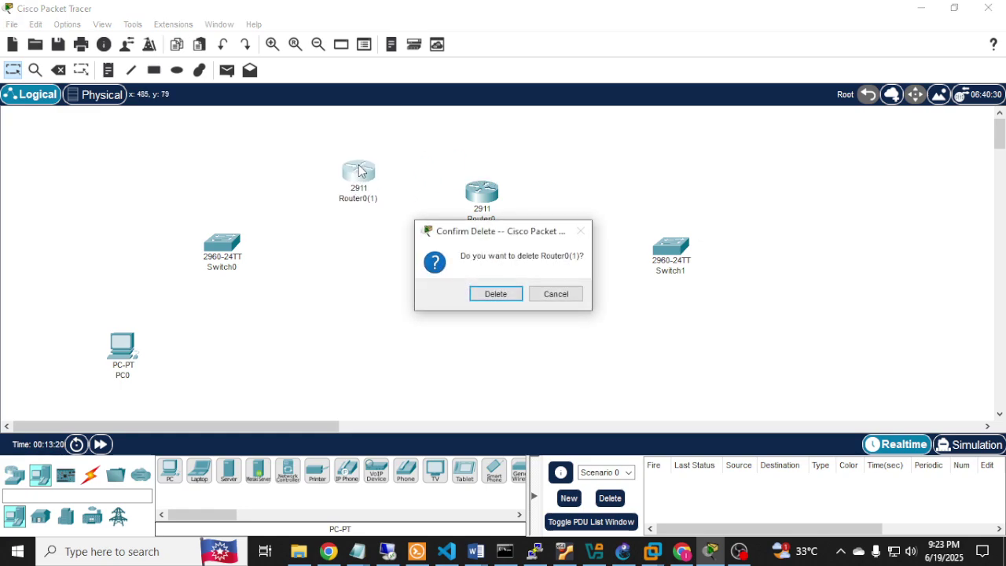
{"action": "key", "text": "Return"}
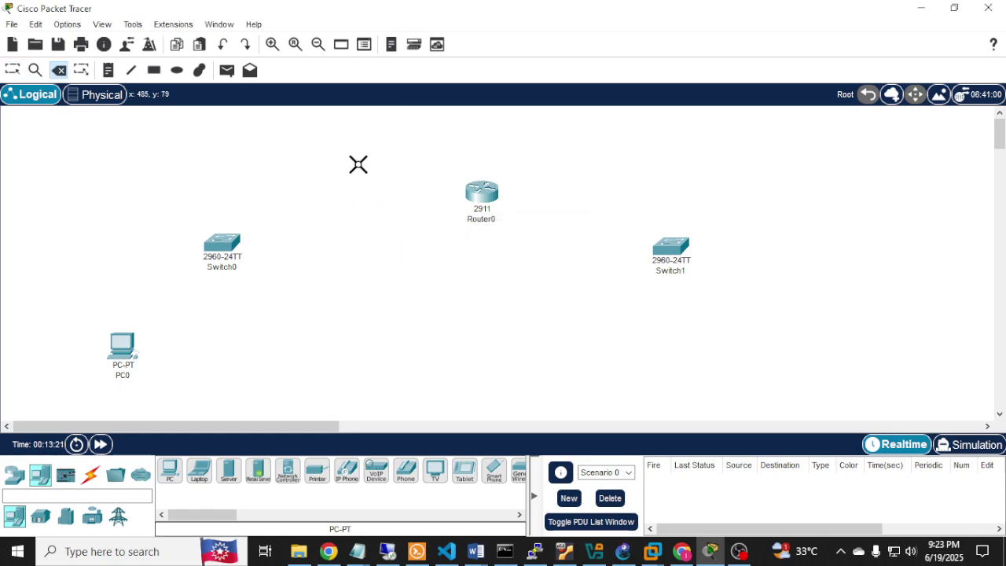
{"action": "left_click", "coordinate": [11, 70]}
Step: Duplicate PC0 three times, placing two copies beside it below Switch0 and one copy below Switch1
{"action": "left_click", "coordinate": [122, 345]}
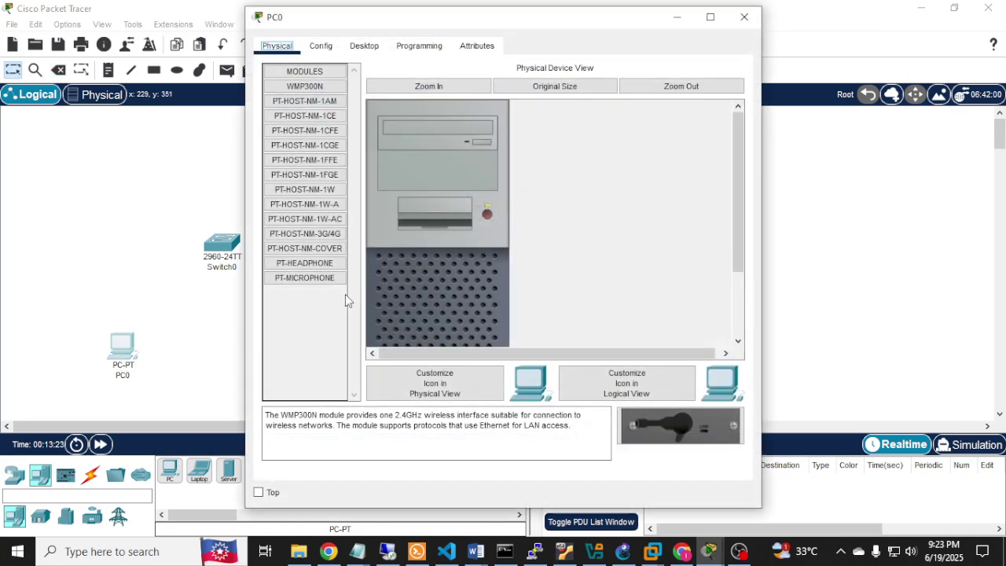
{"action": "left_click", "coordinate": [744, 17]}
{"action": "key", "text": "ctrl+v"}
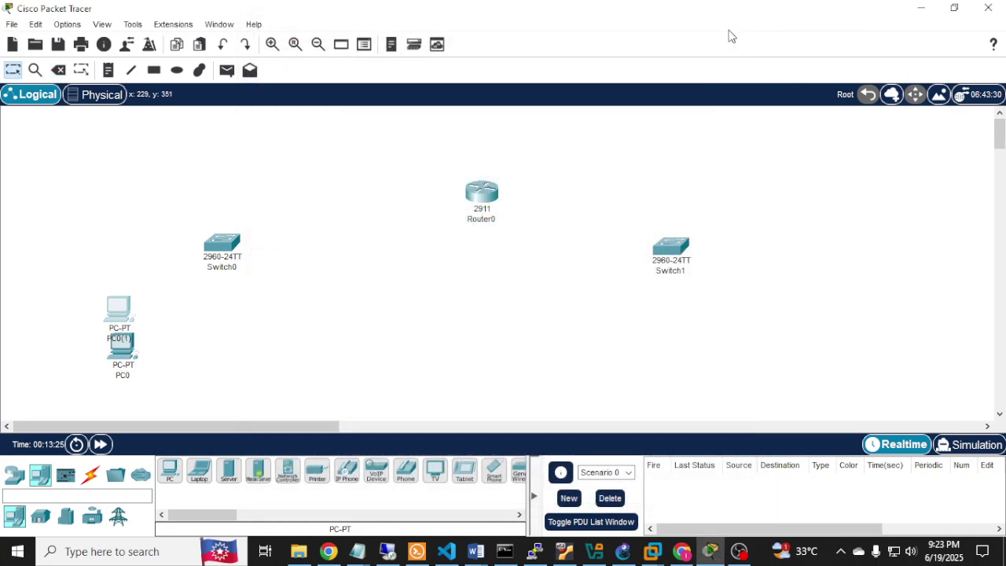
{"action": "left_click_drag", "start_coordinate": [122, 307], "coordinate": [238, 360]}
{"action": "left_click_drag", "start_coordinate": [119, 315], "coordinate": [583, 339]}
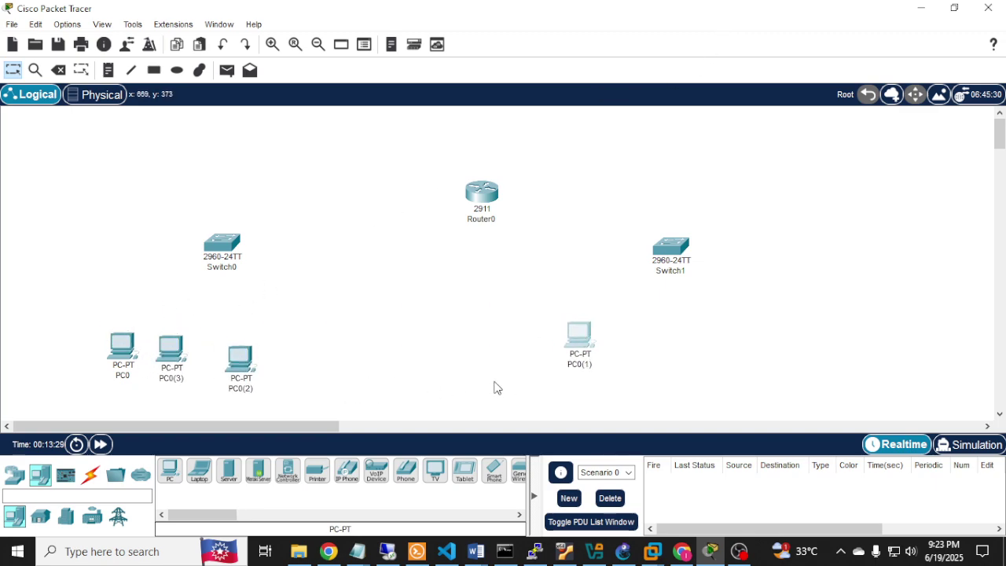
Step: Make two more copies of the PC and place them below Switch1
{"action": "key", "text": "ctrl+v"}
{"action": "key", "text": "ctrl+v"}
{"action": "left_click_drag", "start_coordinate": [703, 317], "coordinate": [724, 320]}
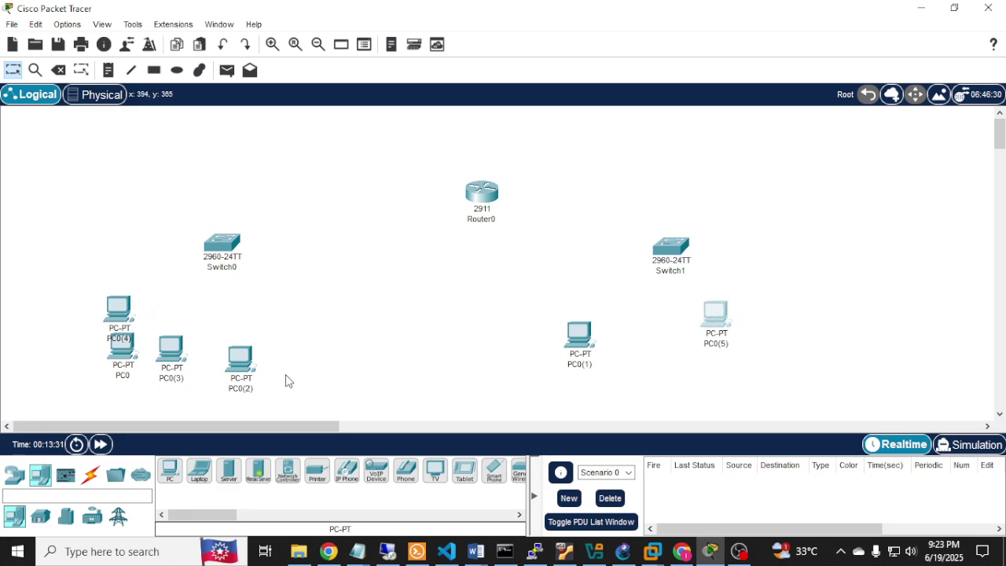
{"action": "left_click_drag", "start_coordinate": [132, 323], "coordinate": [818, 341]}
Step: Rearrange the three PCs below each switch into a spaced, slanting row per side
{"action": "left_click_drag", "start_coordinate": [724, 324], "coordinate": [723, 362]}
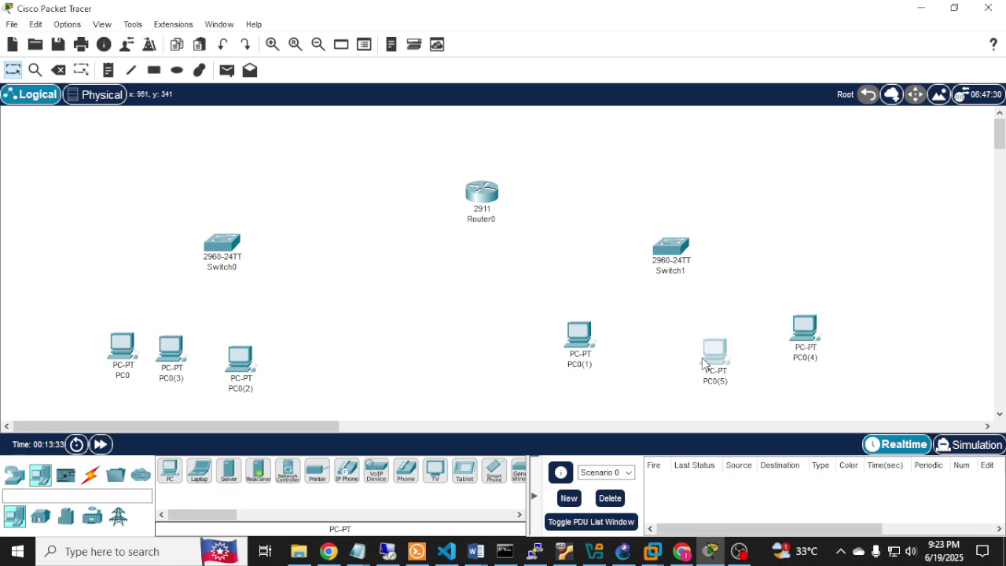
{"action": "left_click_drag", "start_coordinate": [595, 344], "coordinate": [659, 378]}
{"action": "left_click_drag", "start_coordinate": [820, 332], "coordinate": [802, 326]}
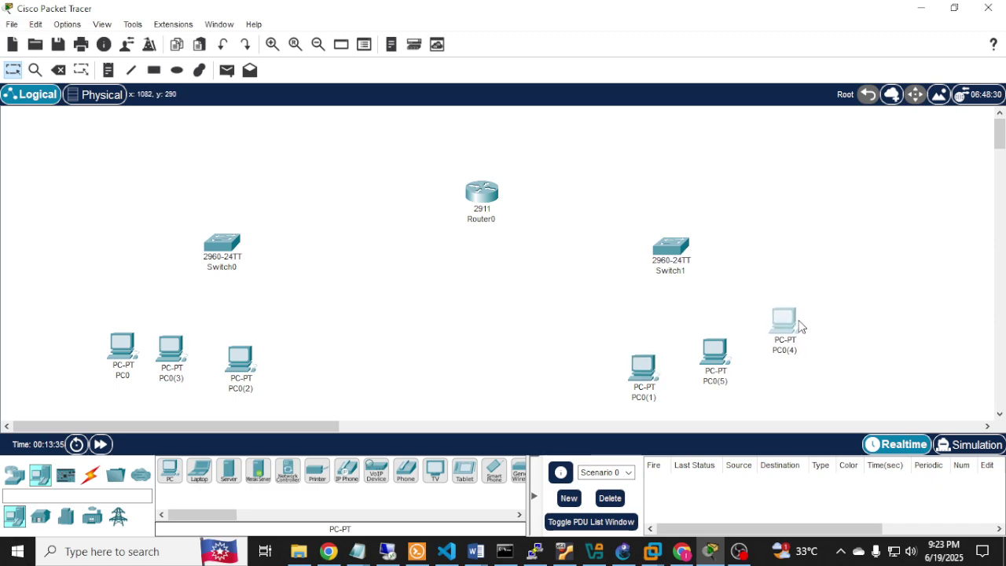
{"action": "left_click_drag", "start_coordinate": [124, 363], "coordinate": [95, 344]}
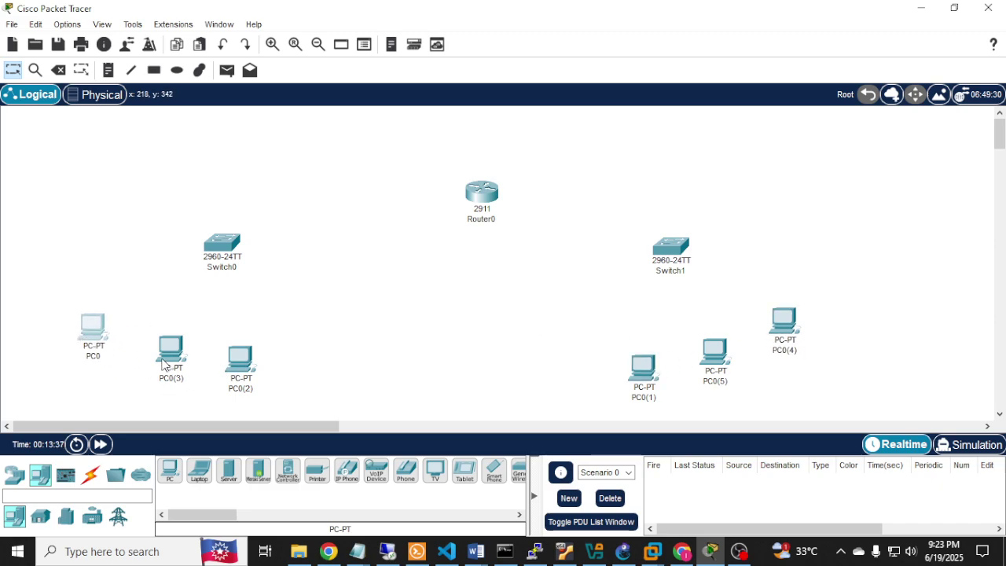
{"action": "left_click_drag", "start_coordinate": [163, 364], "coordinate": [123, 367]}
{"action": "left_click_drag", "start_coordinate": [247, 374], "coordinate": [205, 377]}
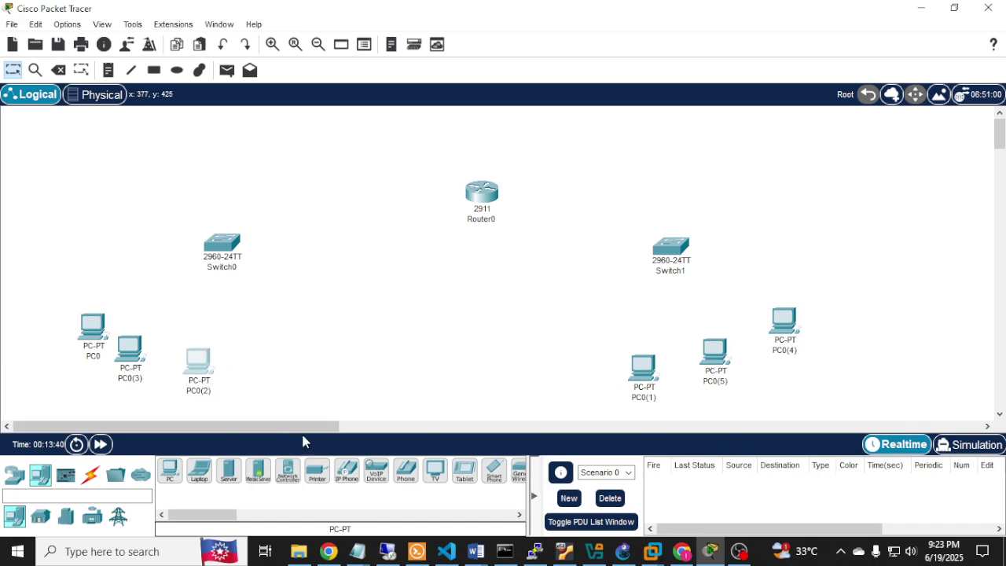
Step: Connect Router0's GigabitEthernet0/0 to Switch1's FastEthernet0/1 with a copper straight-through cable
{"action": "left_click", "coordinate": [91, 473]}
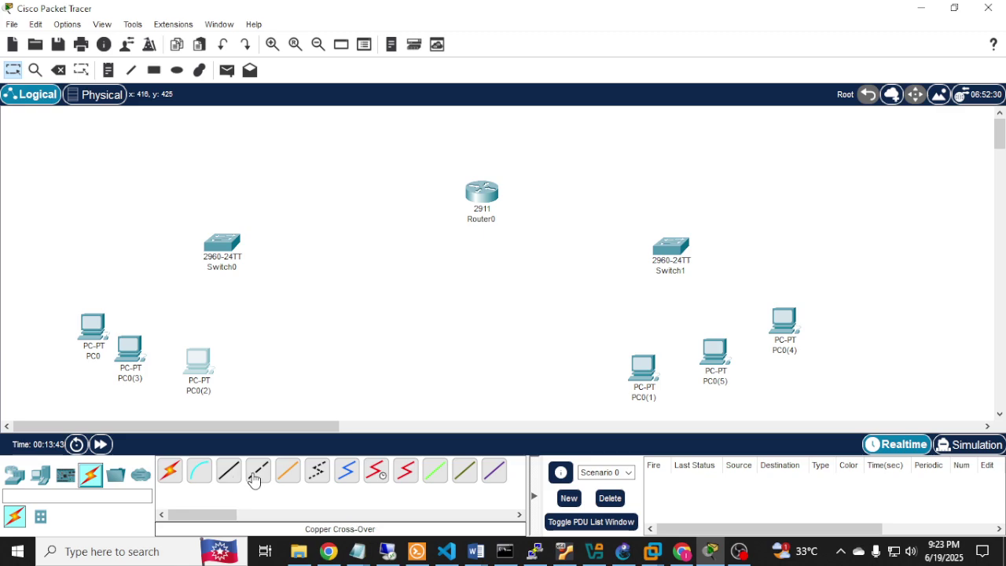
{"action": "left_click", "coordinate": [230, 478]}
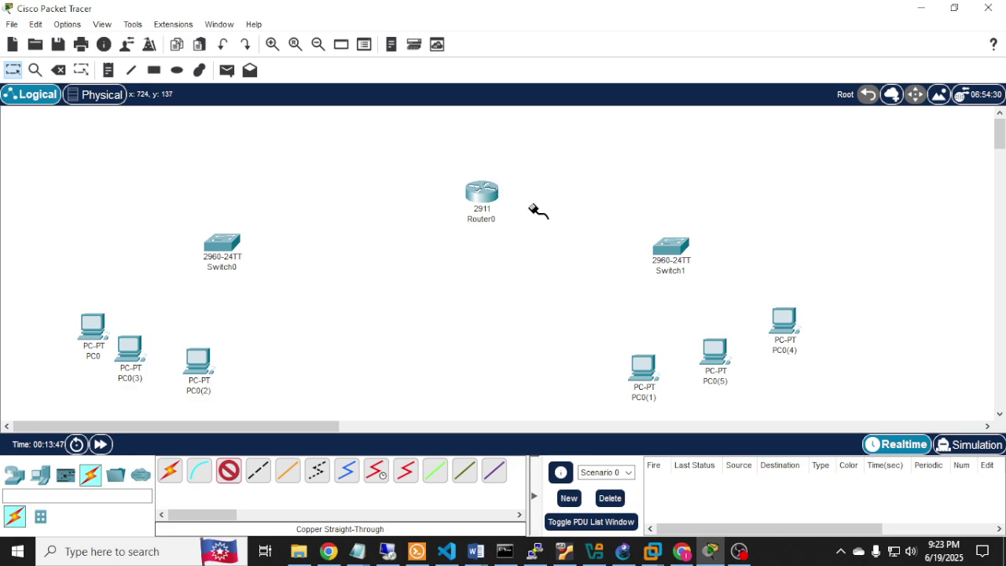
{"action": "left_click", "coordinate": [492, 195]}
{"action": "left_click", "coordinate": [536, 235]}
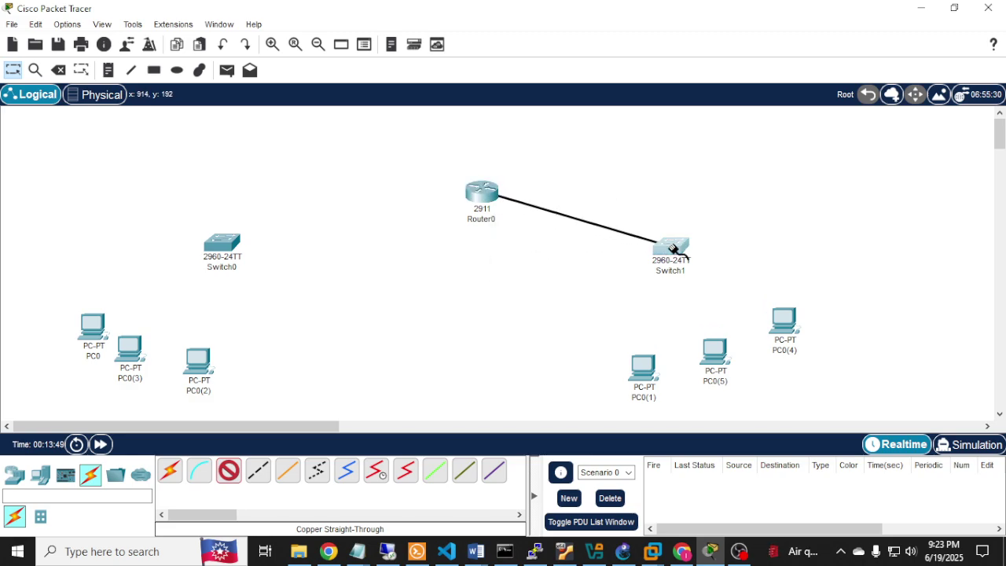
{"action": "left_click", "coordinate": [674, 249]}
{"action": "left_click", "coordinate": [738, 25]}
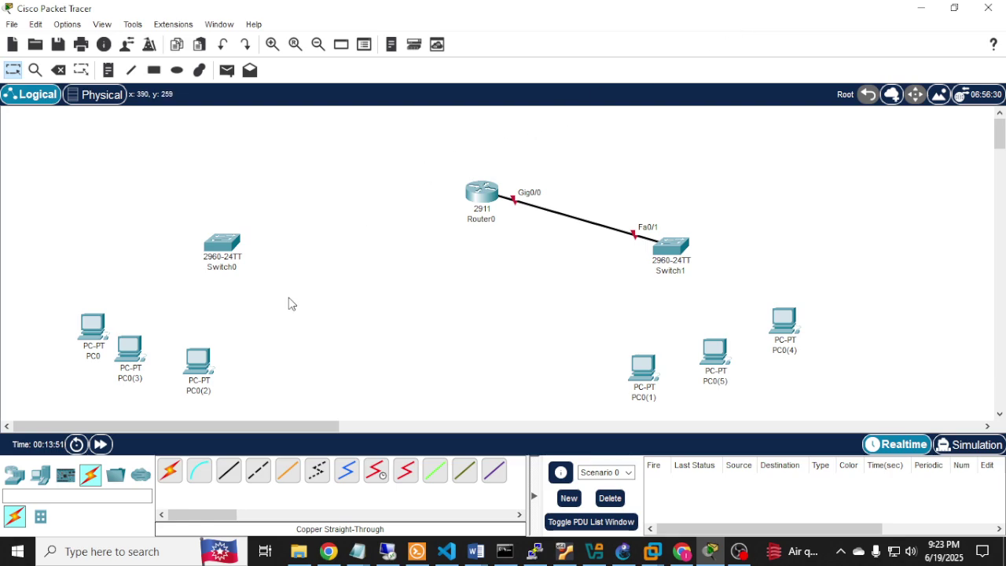
Step: Connect Router0's GigabitEthernet0/1 to Switch0's FastEthernet0/24 with a copper straight-through cable
{"action": "left_click", "coordinate": [229, 470]}
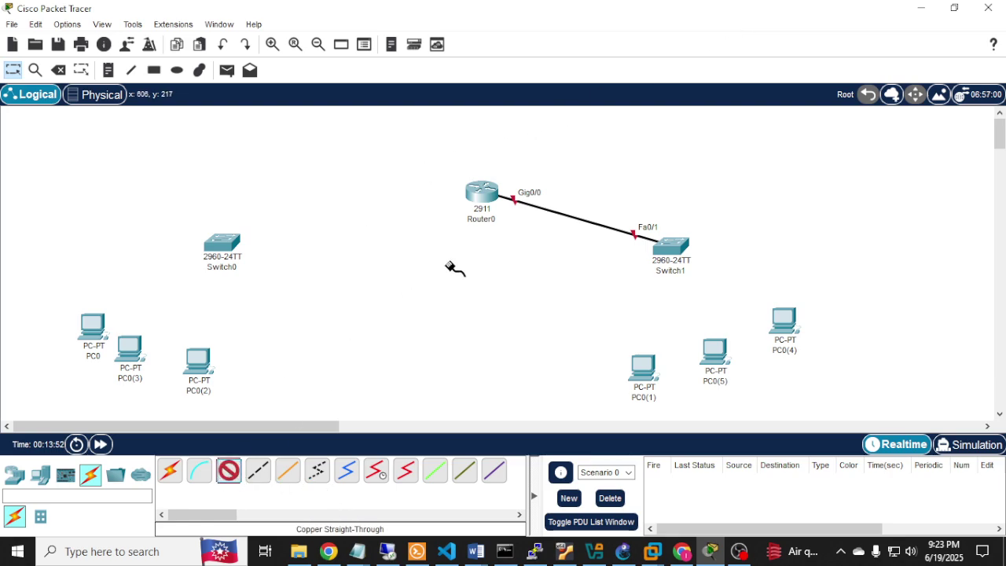
{"action": "left_click", "coordinate": [477, 193]}
{"action": "left_click", "coordinate": [509, 250]}
{"action": "left_click", "coordinate": [232, 250]}
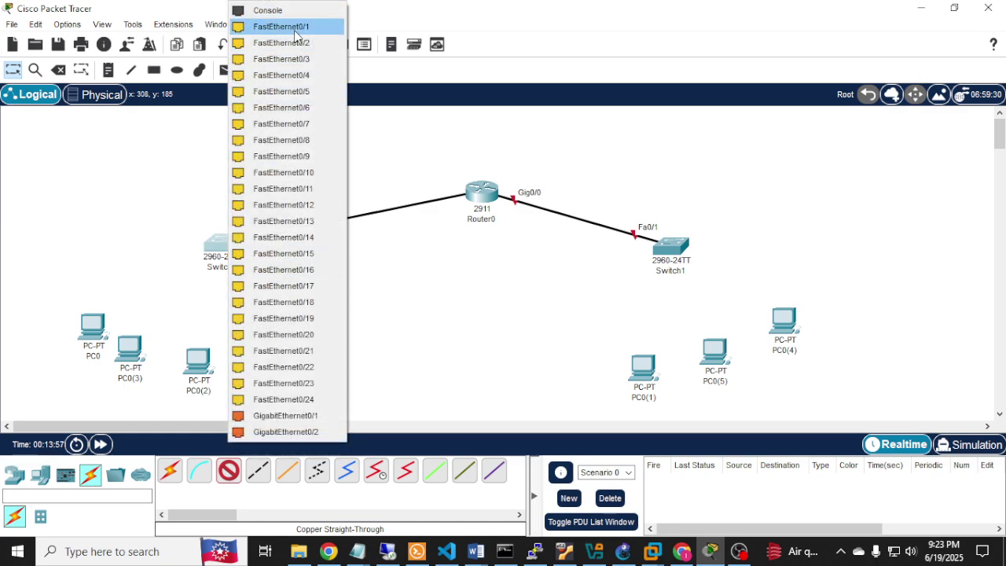
{"action": "left_click", "coordinate": [274, 400]}
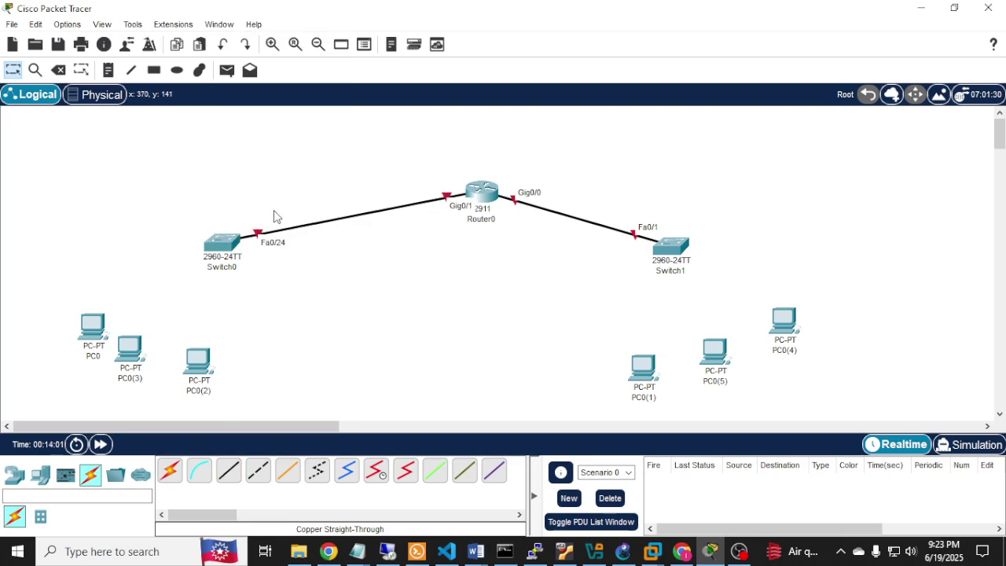
Step: Move the two switches slightly farther outward and shift Router0 slightly toward Switch1
{"action": "left_click_drag", "start_coordinate": [675, 253], "coordinate": [698, 251]}
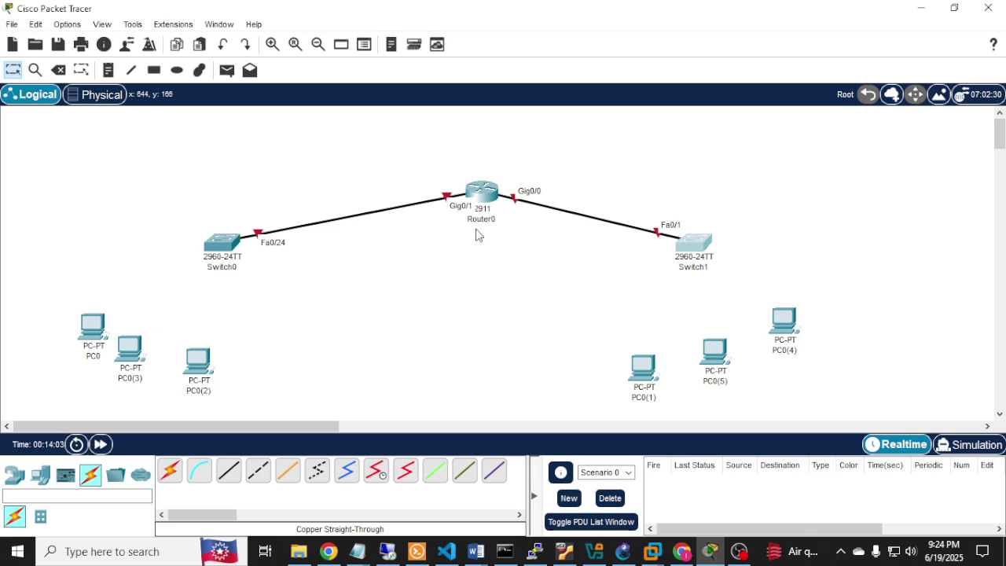
{"action": "left_click_drag", "start_coordinate": [211, 260], "coordinate": [195, 244]}
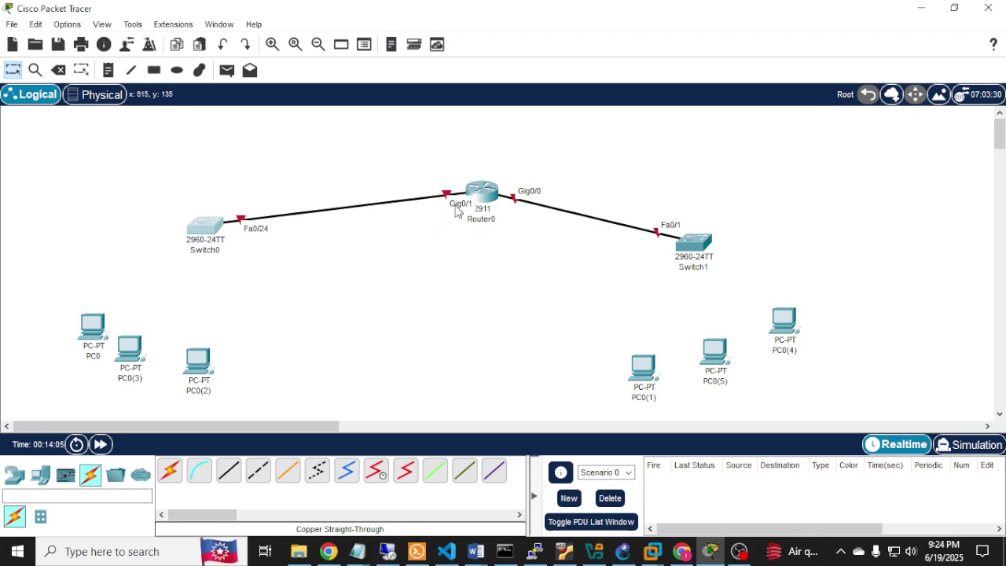
{"action": "left_click_drag", "start_coordinate": [482, 192], "coordinate": [496, 197]}
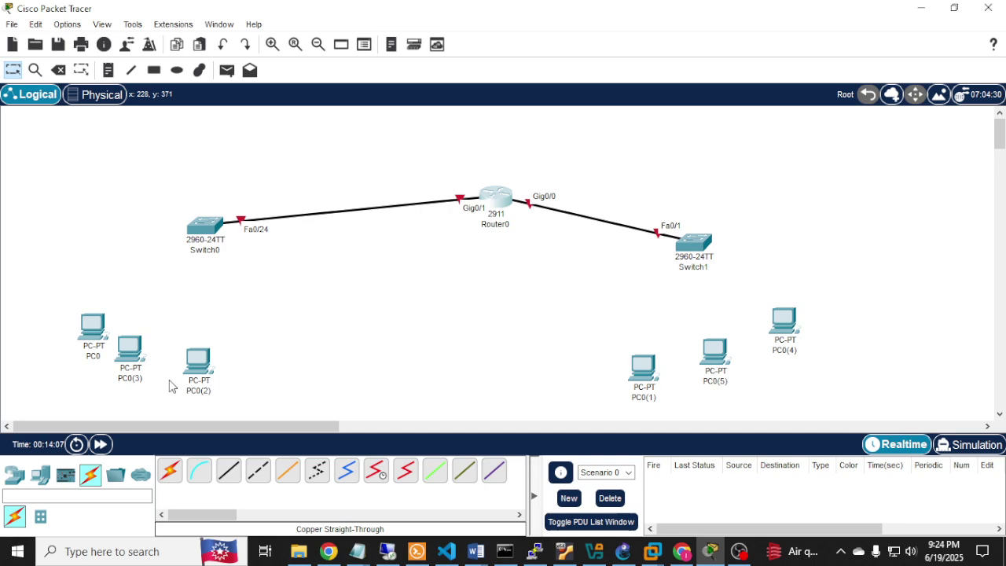
Step: Connect Switch0's FastEthernet0/1 to PC0's FastEthernet0 with a copper straight-through cable
{"action": "left_click", "coordinate": [229, 470]}
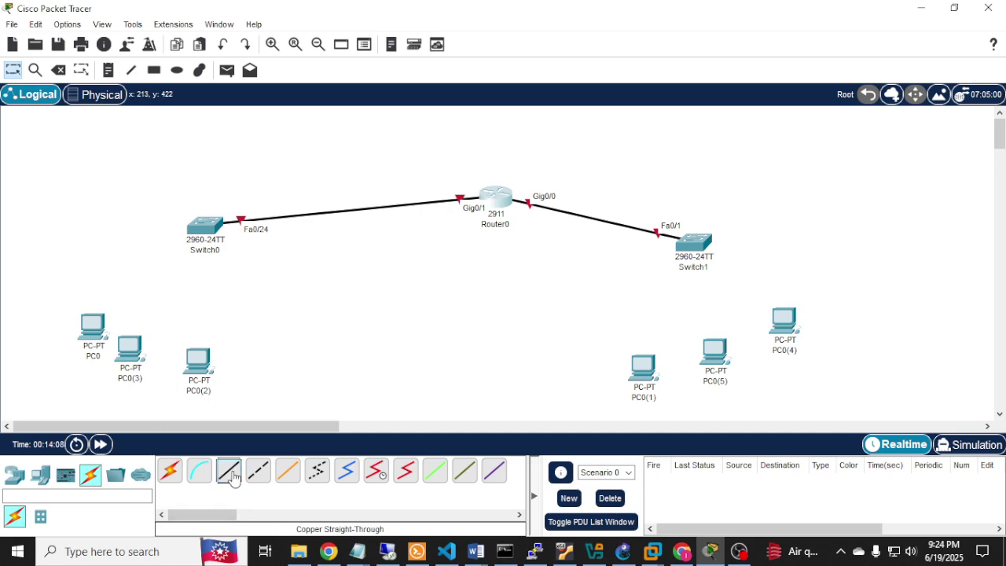
{"action": "left_click", "coordinate": [198, 240]}
{"action": "left_click", "coordinate": [245, 29]}
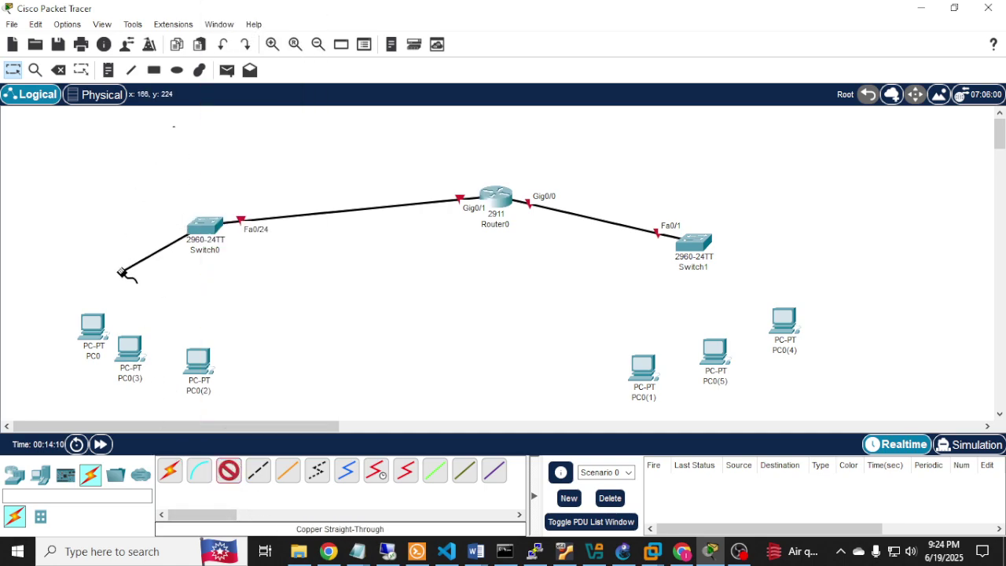
{"action": "left_click", "coordinate": [95, 316]}
{"action": "left_click", "coordinate": [139, 371]}
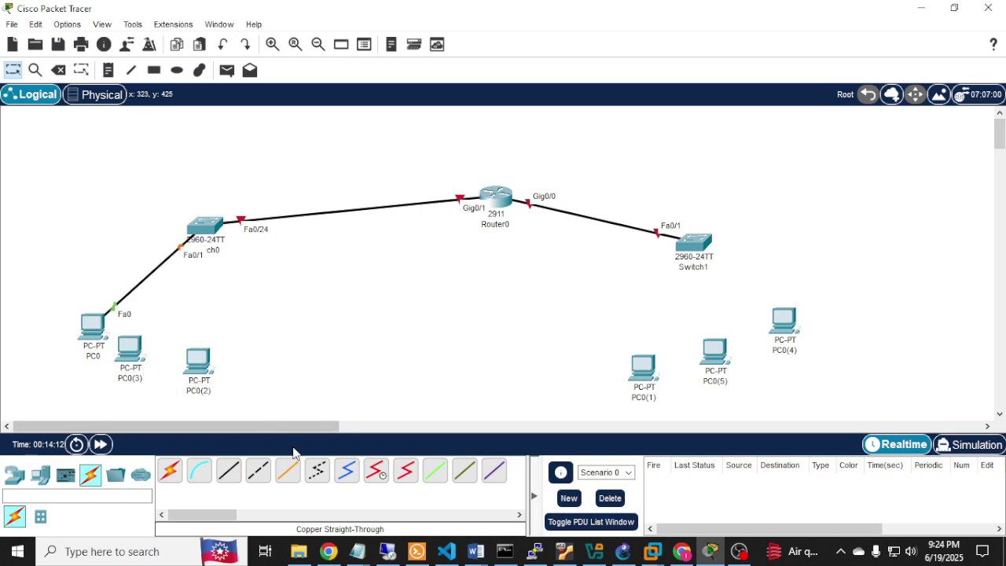
Step: Connect Switch0's FastEthernet0/2 to PC0(3)'s FastEthernet0 with a copper straight-through cable
{"action": "left_click", "coordinate": [229, 470]}
{"action": "left_click", "coordinate": [206, 234]}
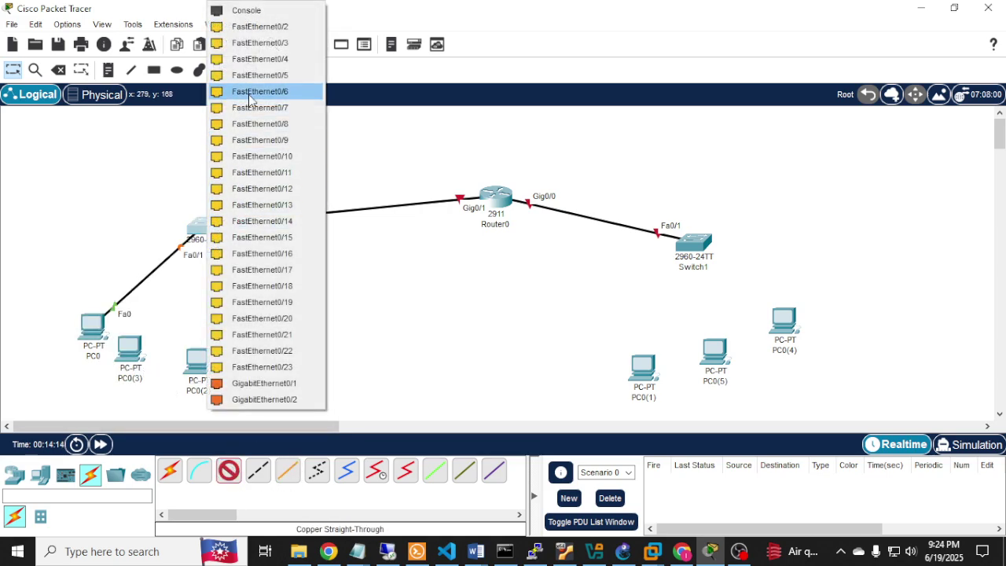
{"action": "left_click", "coordinate": [263, 30]}
{"action": "left_click", "coordinate": [128, 346]}
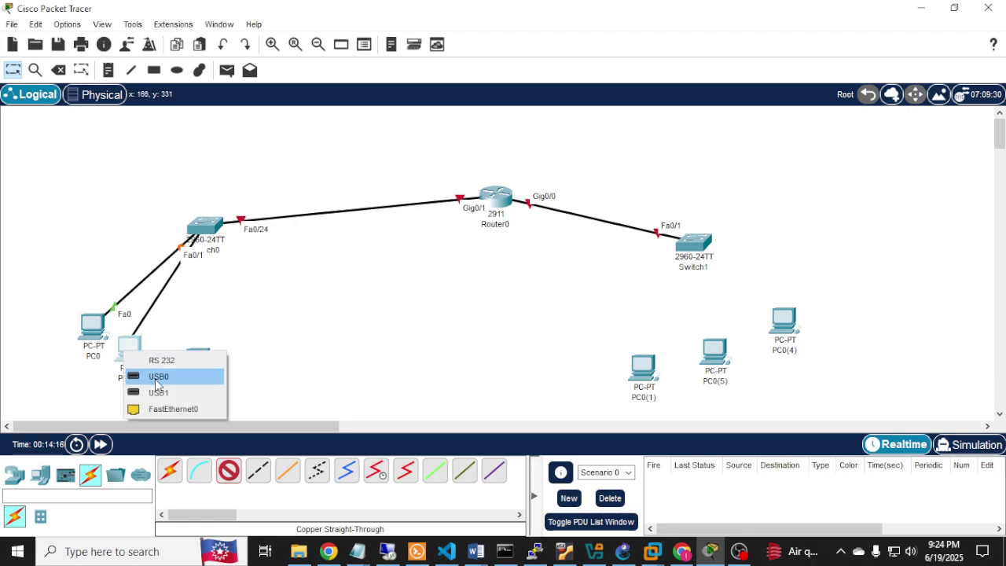
{"action": "left_click", "coordinate": [171, 409]}
Step: Connect Switch0's FastEthernet0/3 to PC0(2)'s FastEthernet0 with a copper straight-through cable
{"action": "left_click", "coordinate": [228, 470]}
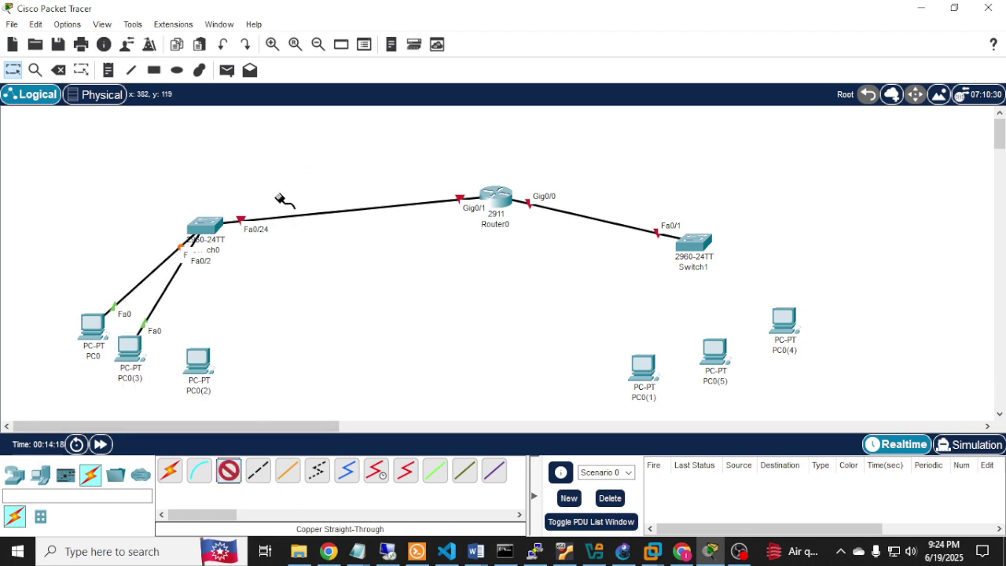
{"action": "left_click", "coordinate": [205, 228]}
{"action": "left_click", "coordinate": [267, 26]}
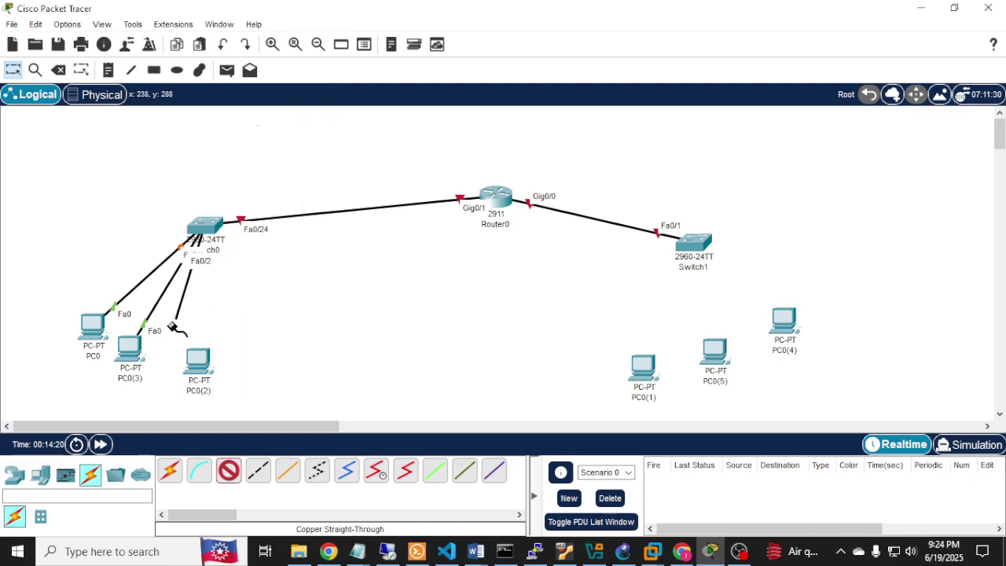
{"action": "left_click", "coordinate": [198, 358]}
{"action": "left_click", "coordinate": [236, 420]}
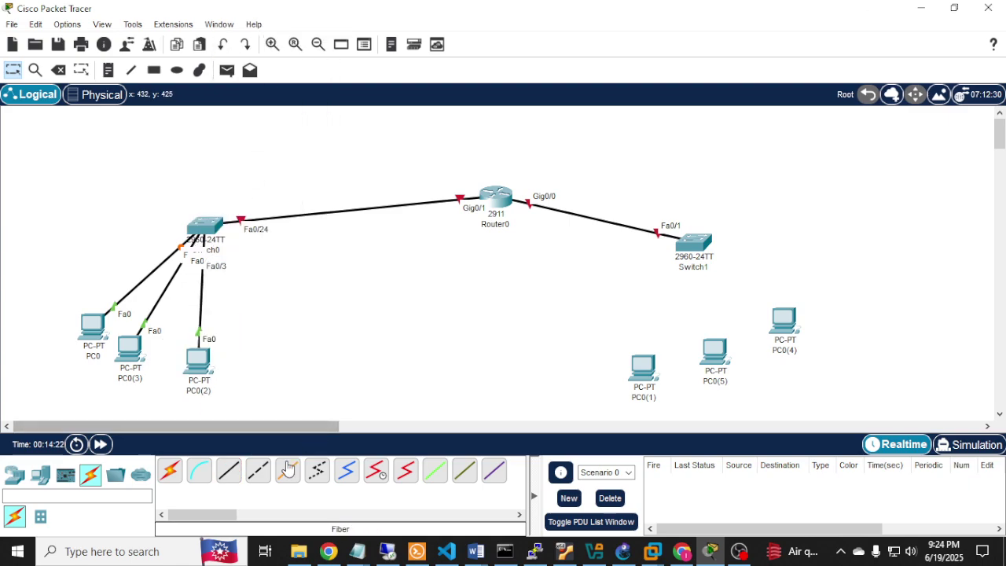
Step: Connect Switch1's FastEthernet0/2 to PC0(1)'s FastEthernet0 with a copper straight-through cable
{"action": "left_click", "coordinate": [227, 472]}
{"action": "left_click", "coordinate": [697, 242]}
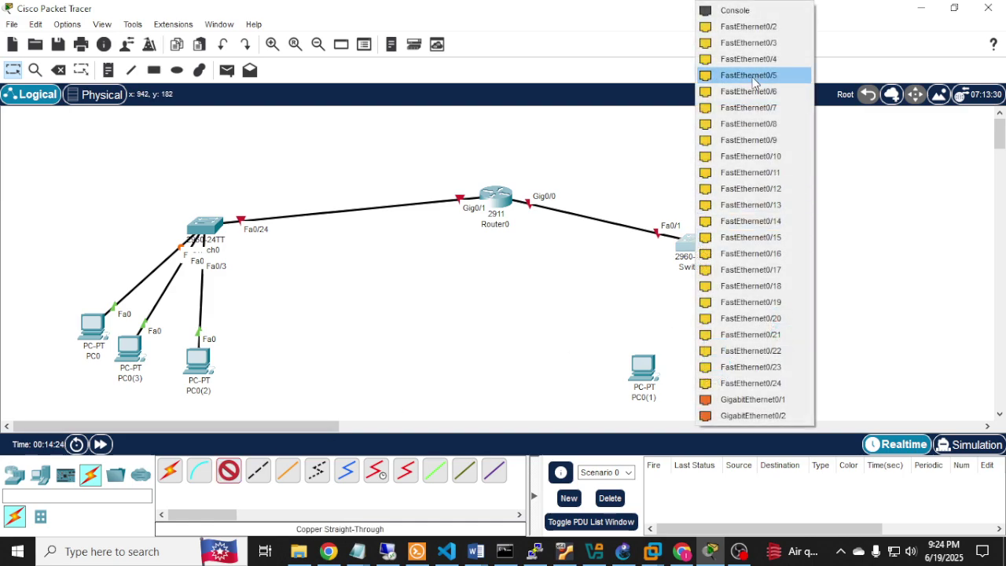
{"action": "left_click", "coordinate": [753, 77]}
{"action": "left_click", "coordinate": [657, 378]}
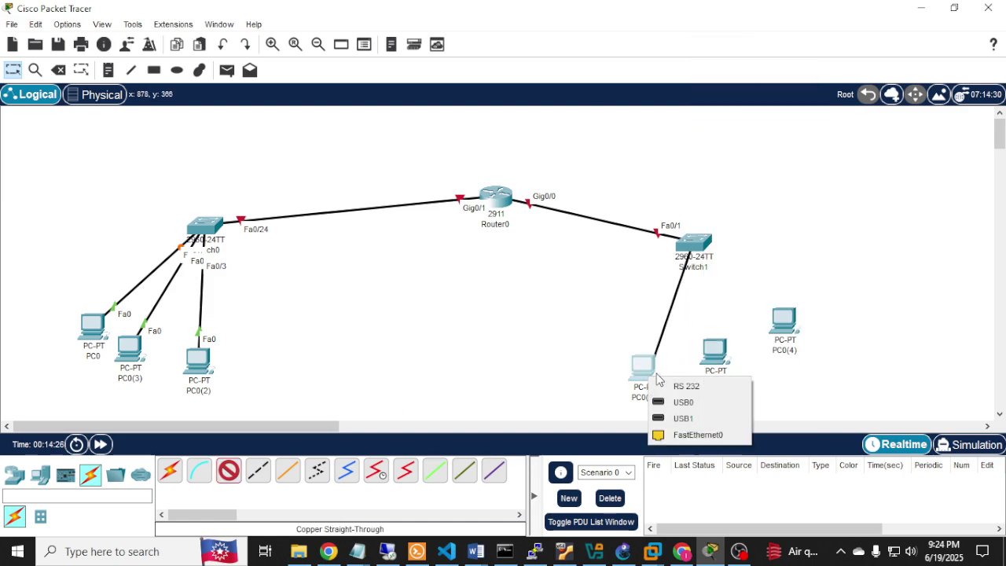
{"action": "left_click", "coordinate": [688, 435]}
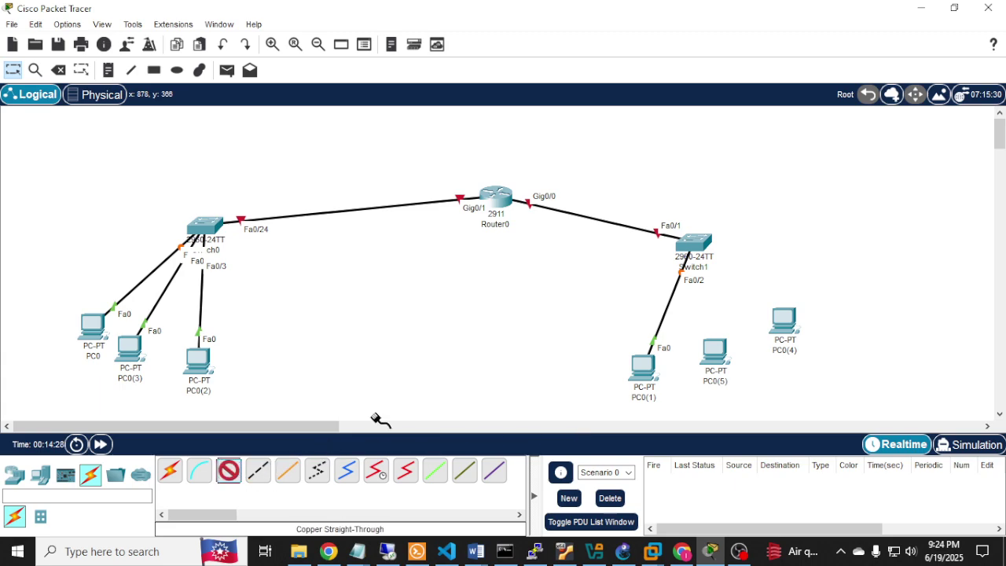
Step: Connect Switch1's FastEthernet0/3 to PC0(5)'s FastEthernet0 with a copper straight-through cable
{"action": "left_click", "coordinate": [698, 244]}
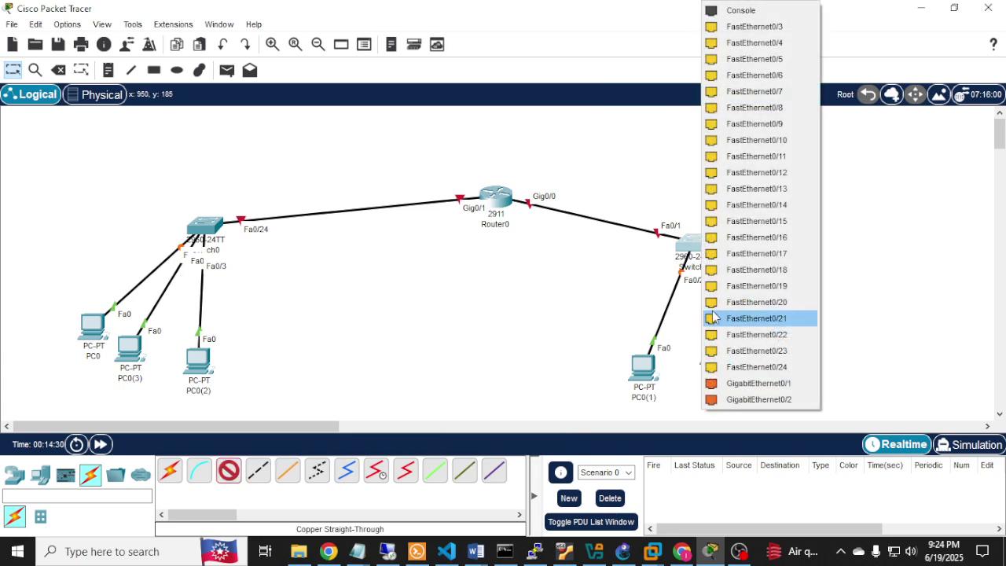
{"action": "left_click", "coordinate": [782, 29]}
{"action": "left_click", "coordinate": [715, 354]}
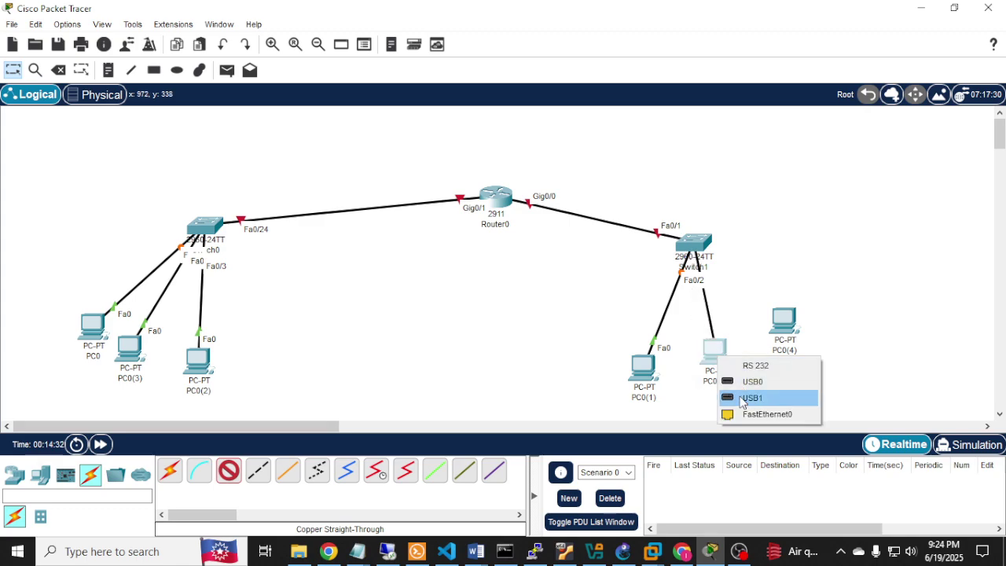
{"action": "left_click", "coordinate": [759, 415]}
Step: Connect Switch1's FastEthernet0/4 to PC0(4)'s FastEthernet0 with a copper straight-through cable
{"action": "left_click", "coordinate": [229, 472]}
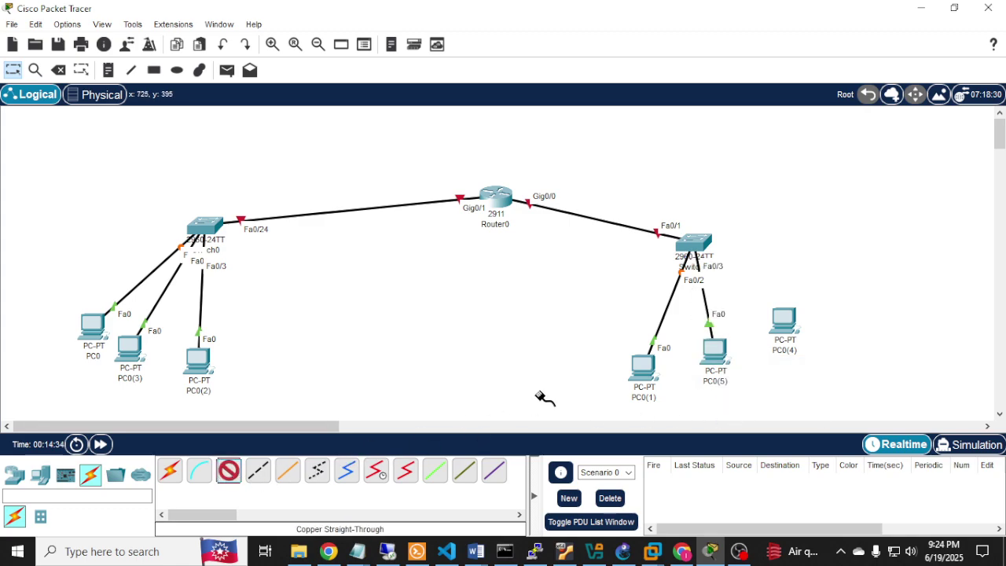
{"action": "left_click", "coordinate": [696, 246]}
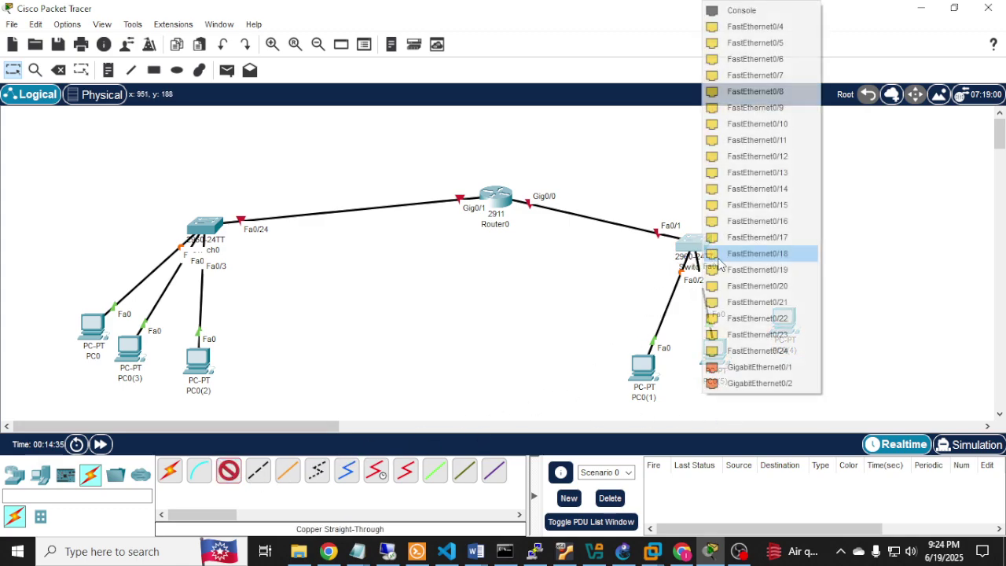
{"action": "left_click", "coordinate": [790, 33]}
{"action": "left_click", "coordinate": [786, 329]}
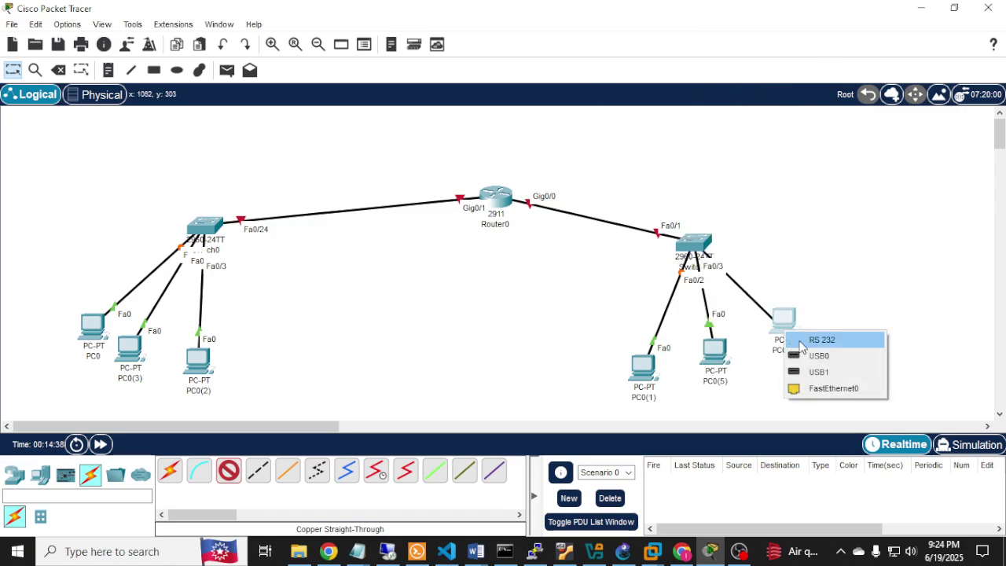
{"action": "left_click", "coordinate": [832, 389]}
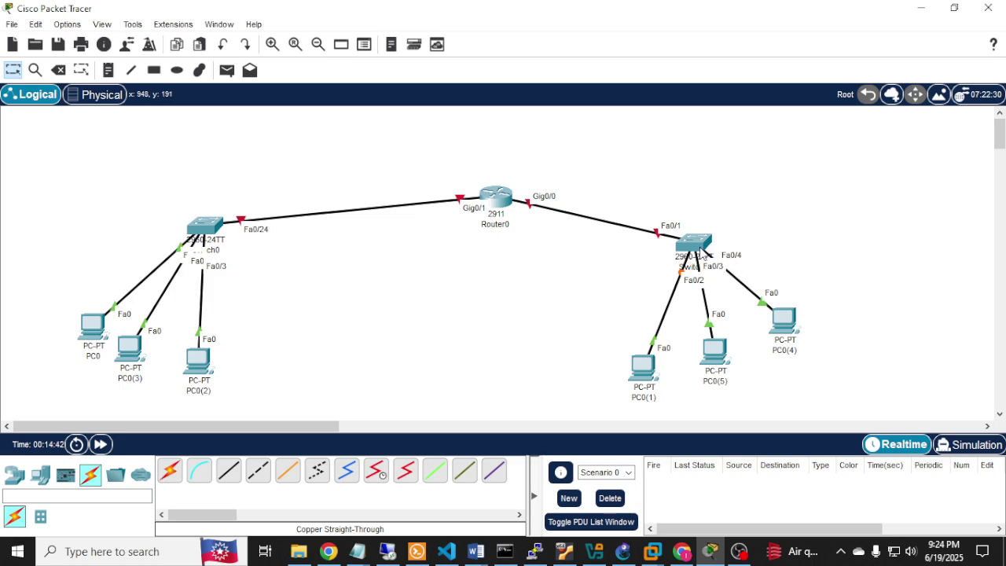
Step: Tidy the layout by raising Switch1 level with Switch0, centring Router0 higher between them, and shifting all PCs except PC0(1) outward
{"action": "left_click_drag", "start_coordinate": [702, 251], "coordinate": [727, 234]}
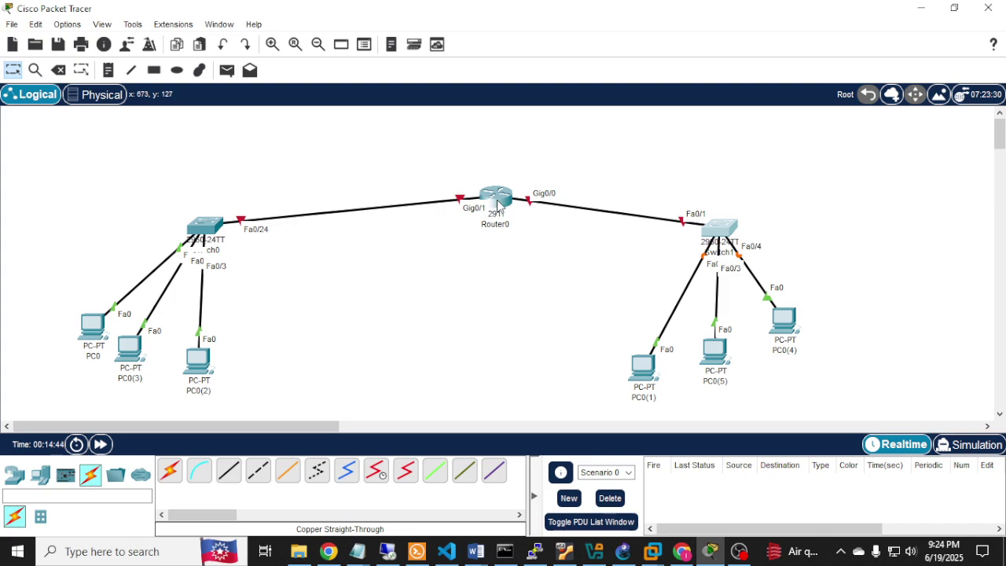
{"action": "left_click_drag", "start_coordinate": [498, 203], "coordinate": [471, 187]}
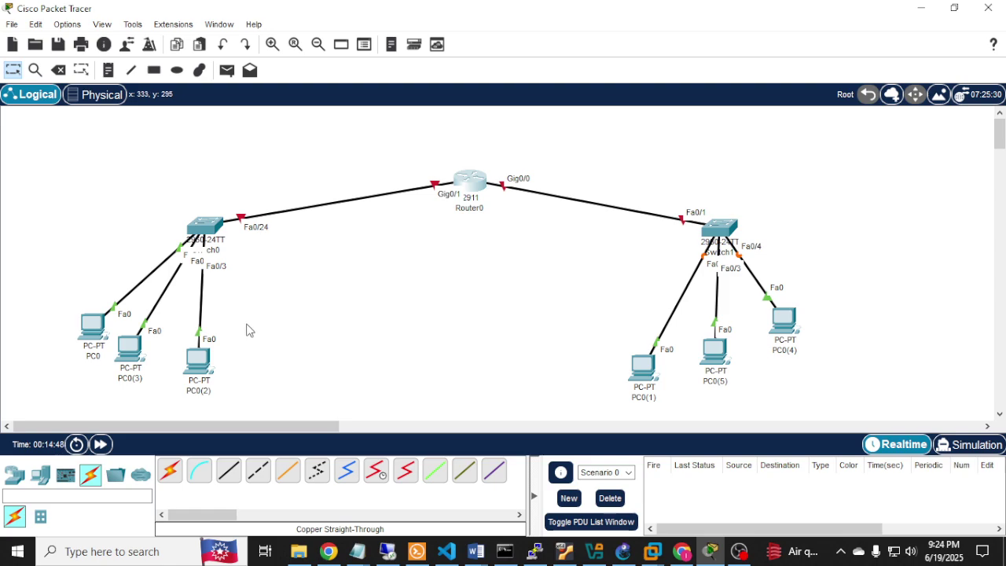
{"action": "left_click_drag", "start_coordinate": [94, 328], "coordinate": [62, 323]}
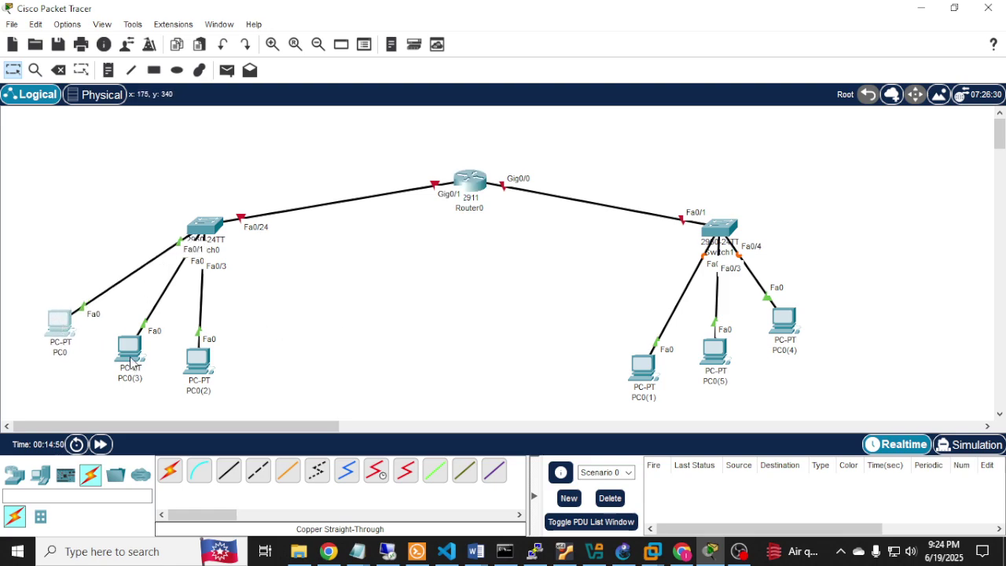
{"action": "left_click_drag", "start_coordinate": [130, 363], "coordinate": [114, 362]}
{"action": "left_click_drag", "start_coordinate": [196, 363], "coordinate": [179, 366]}
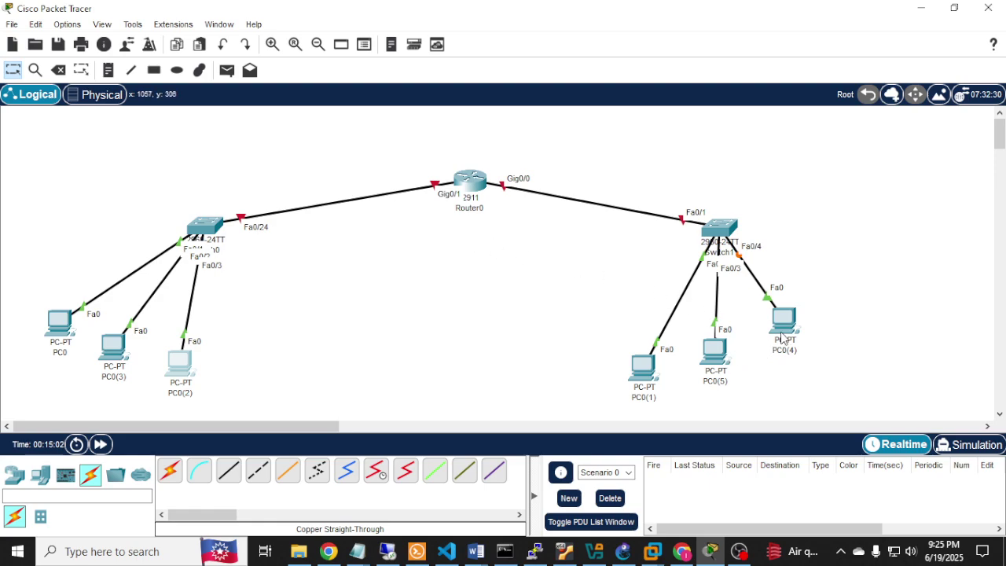
{"action": "left_click_drag", "start_coordinate": [785, 330], "coordinate": [820, 330]}
{"action": "left_click_drag", "start_coordinate": [721, 358], "coordinate": [767, 358]}
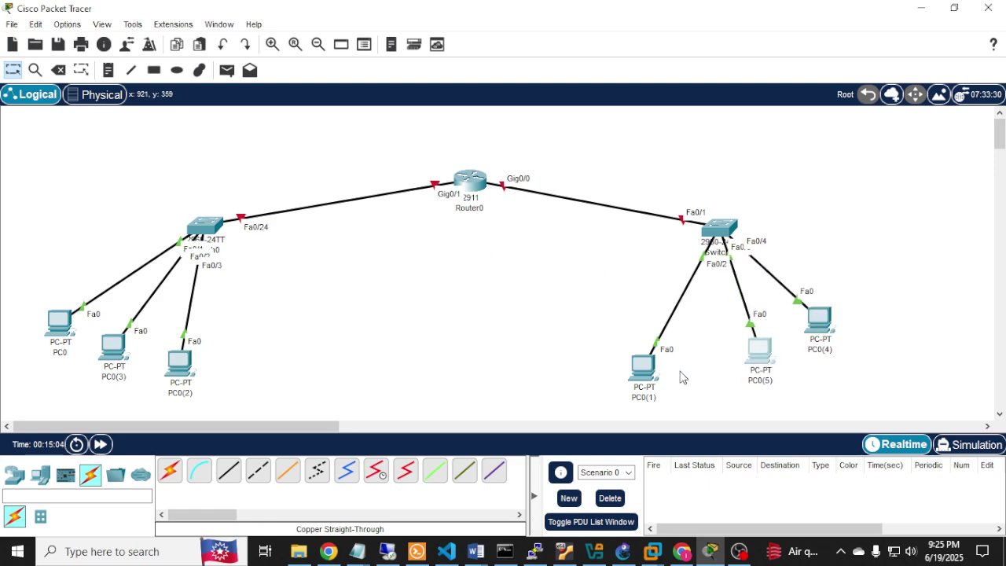
{"action": "left_click_drag", "start_coordinate": [469, 188], "coordinate": [464, 168]}
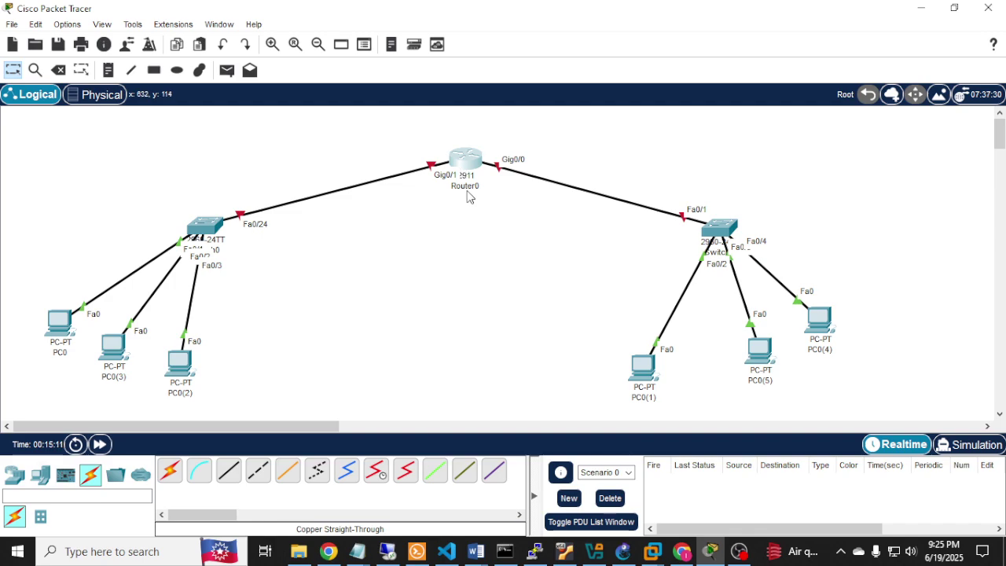
Step: Check the reference topology diagram in the assignment's Word document, and return to Packet Tracer
{"action": "left_click", "coordinate": [713, 554]}
{"action": "scroll", "coordinate": [447, 359], "scroll_direction": "down", "scroll_amount": 3}
{"action": "scroll", "coordinate": [549, 306], "scroll_direction": "up", "scroll_amount": 2}
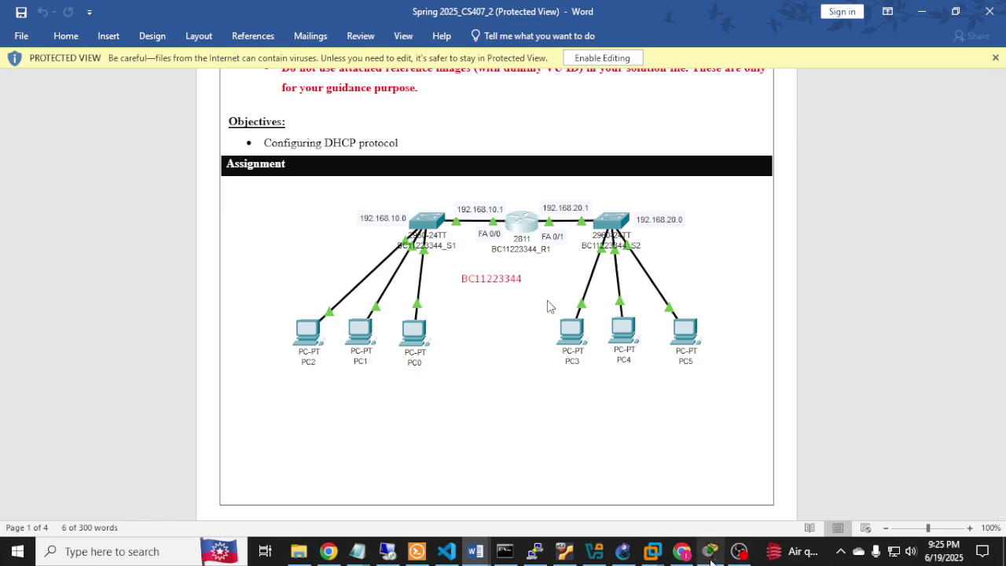
{"action": "mouse_move", "coordinate": [707, 554]}
{"action": "left_click", "coordinate": [700, 491]}
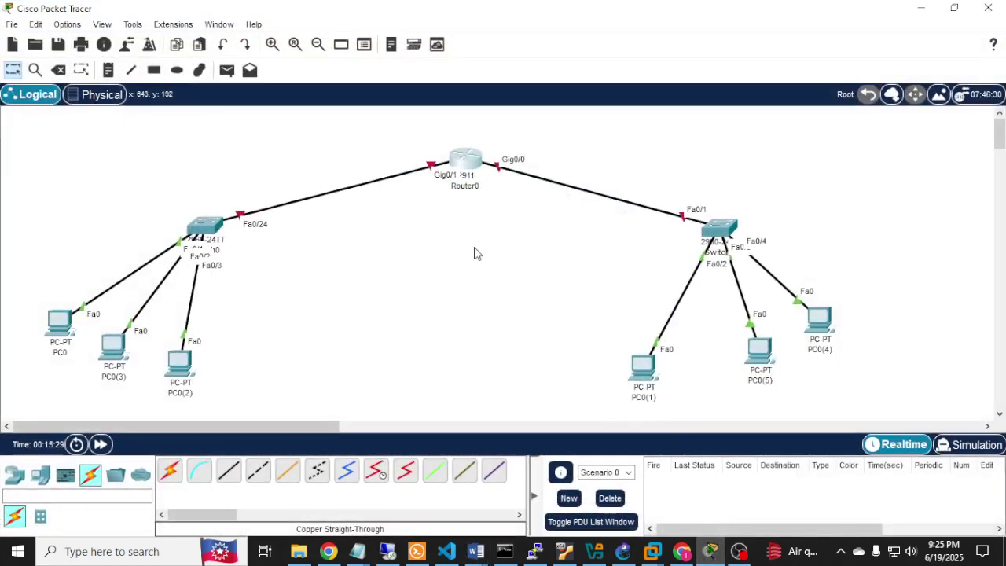
Step: Place the text note 192.168.10.0 above the Router0–Switch0 link and 192.168.20.0 above the Router0–Switch1 link
{"action": "left_click", "coordinate": [108, 70]}
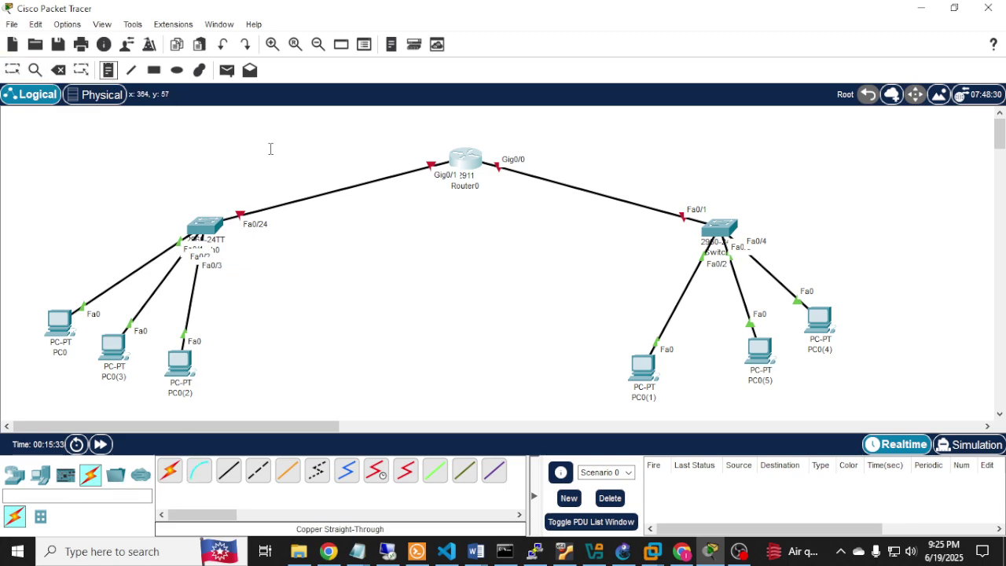
{"action": "left_click", "coordinate": [271, 148]}
{"action": "type", "text": "192."}
{"action": "type", "text": "168.10.0"}
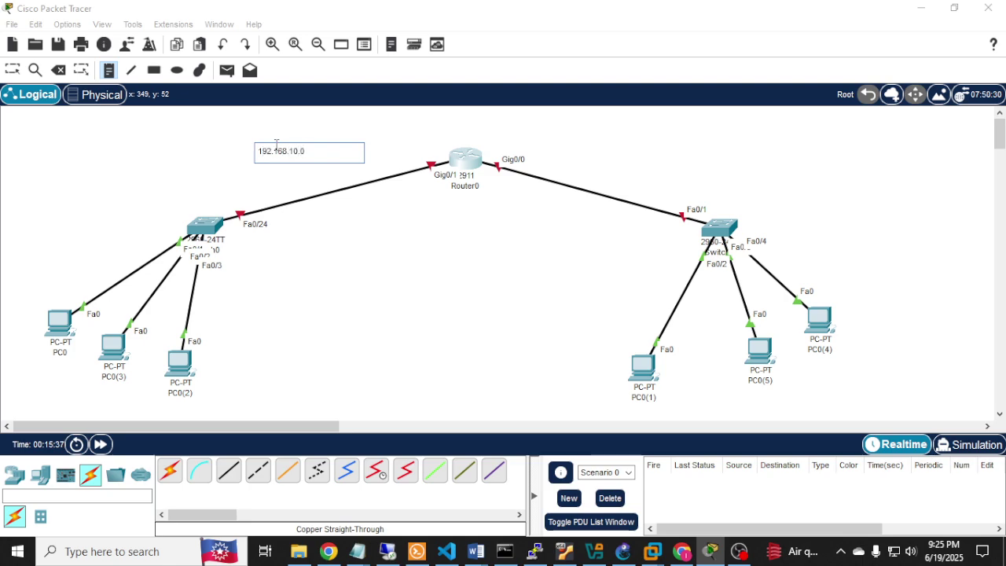
{"action": "left_click", "coordinate": [577, 153]}
{"action": "type", "text": "192."}
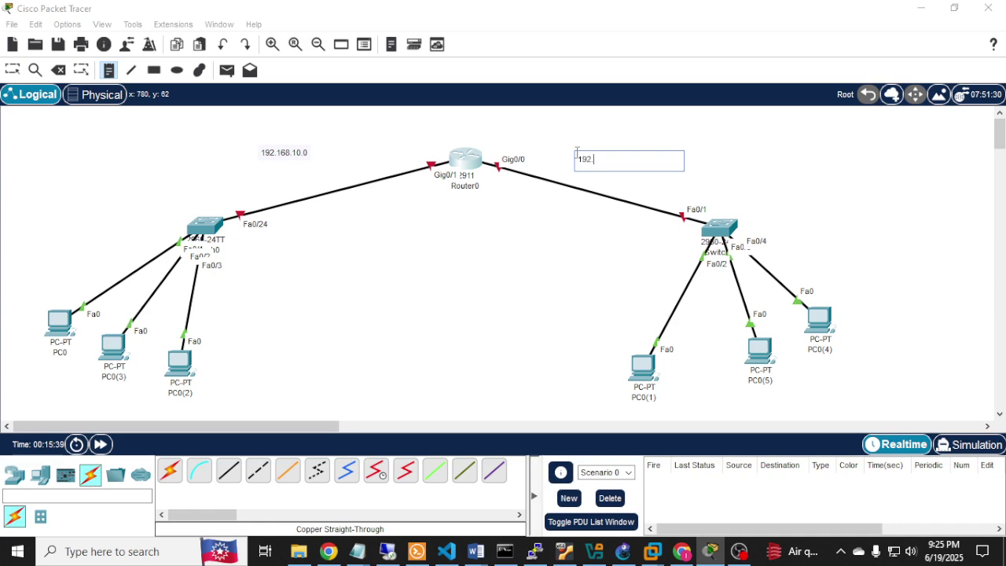
{"action": "type", "text": "168.20.0"}
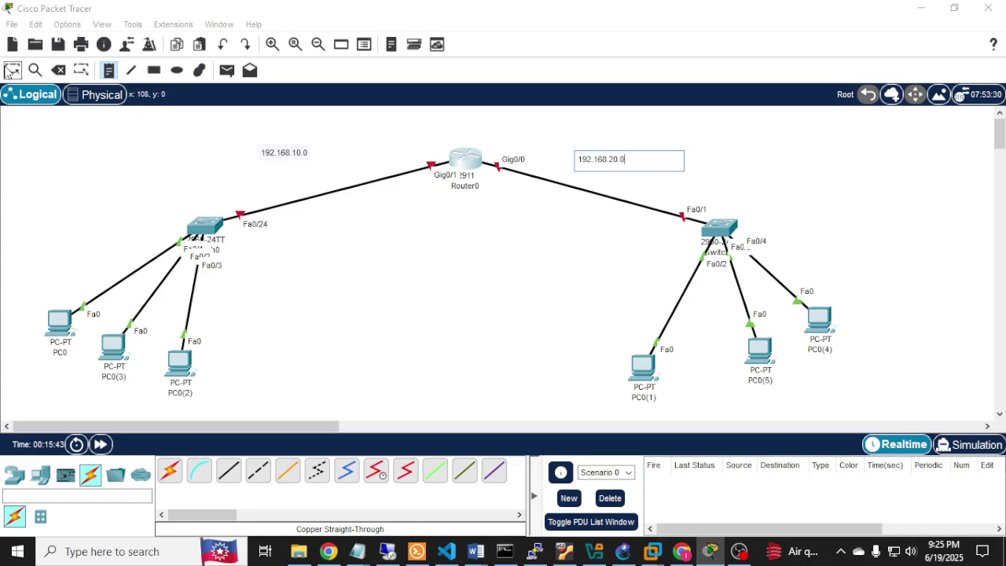
{"action": "left_click", "coordinate": [12, 70]}
Step: Set both the display name and the hostname of Router0 to bc1122 in its configuration
{"action": "left_click", "coordinate": [470, 165]}
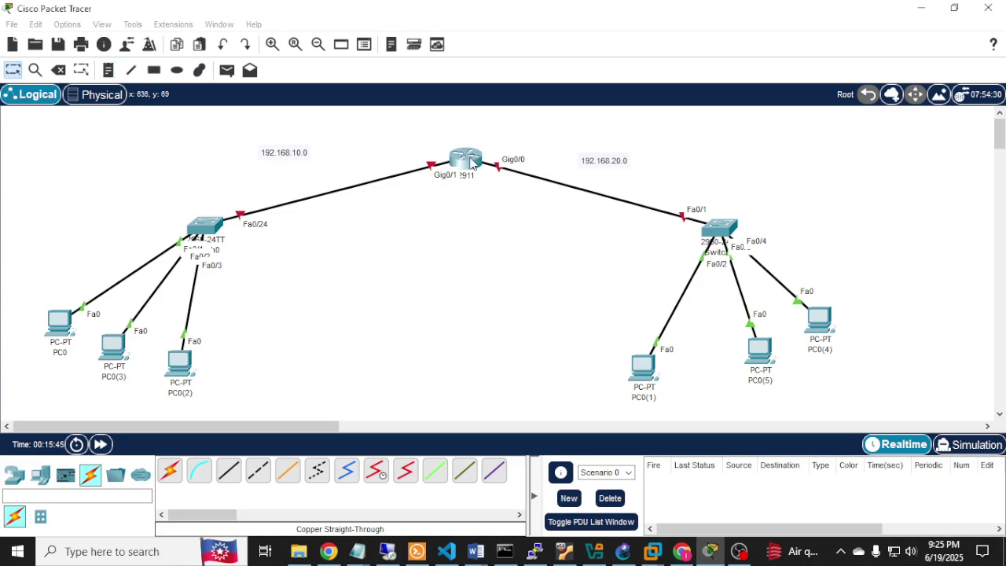
{"action": "left_click", "coordinate": [321, 47]}
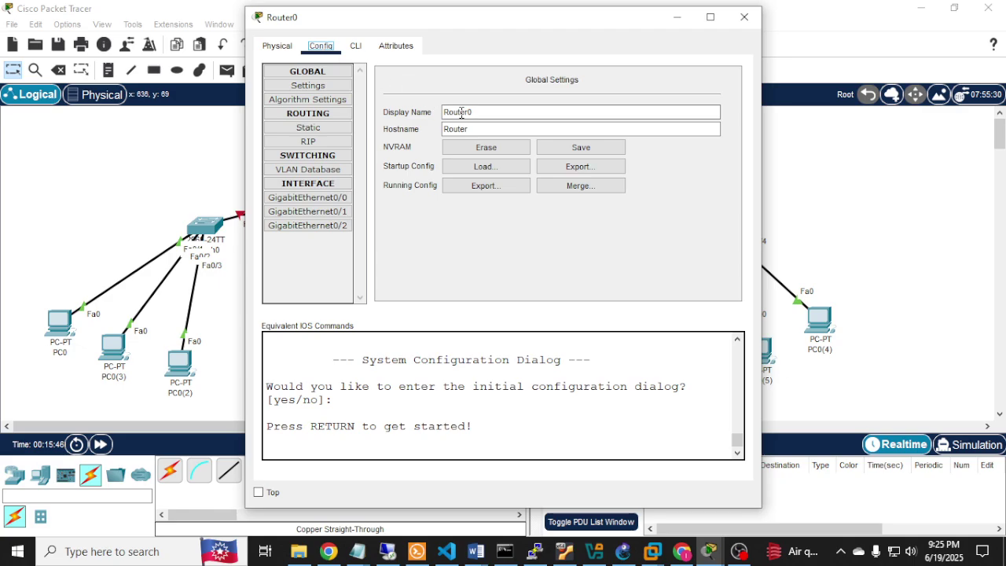
{"action": "double_click", "coordinate": [501, 114]}
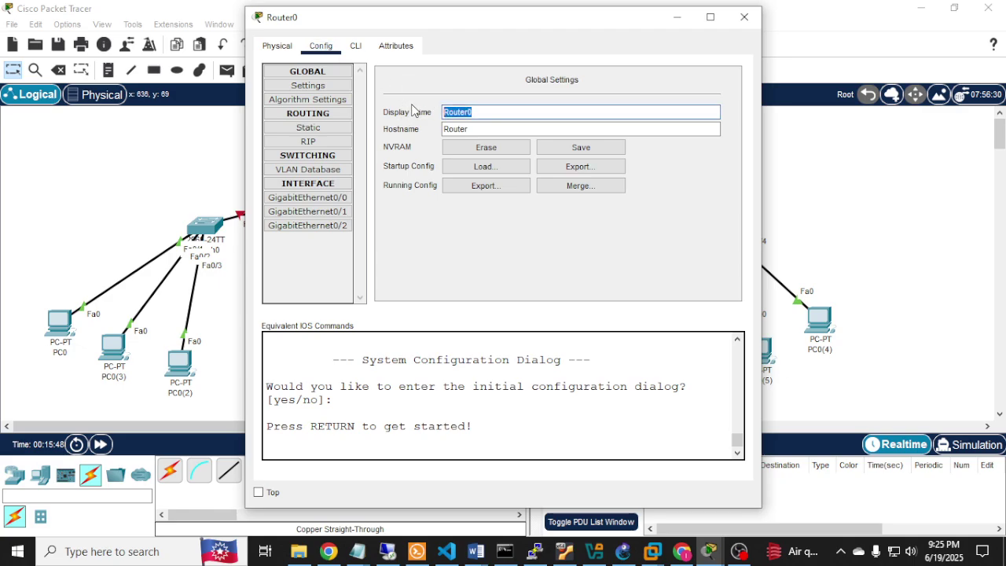
{"action": "type", "text": "bc112"}
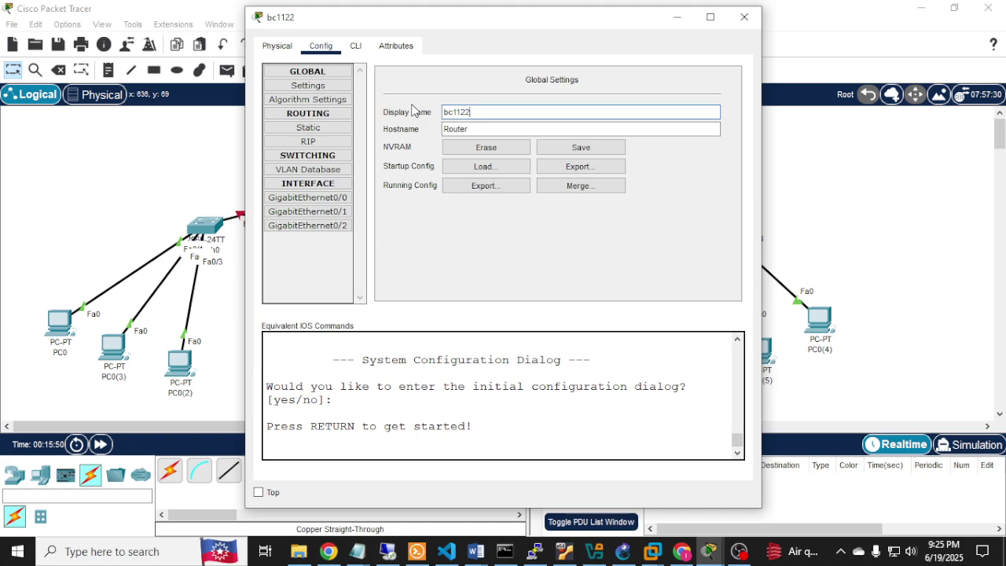
{"action": "type", "text": "2"}
{"action": "key", "text": "Tab"}
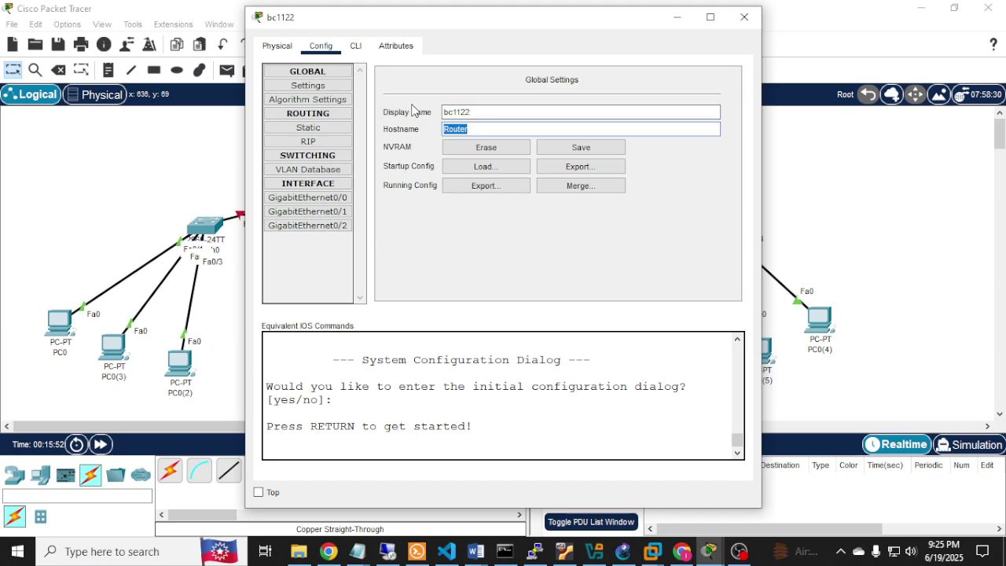
{"action": "type", "text": "bc1122"}
{"action": "key", "text": "Return"}
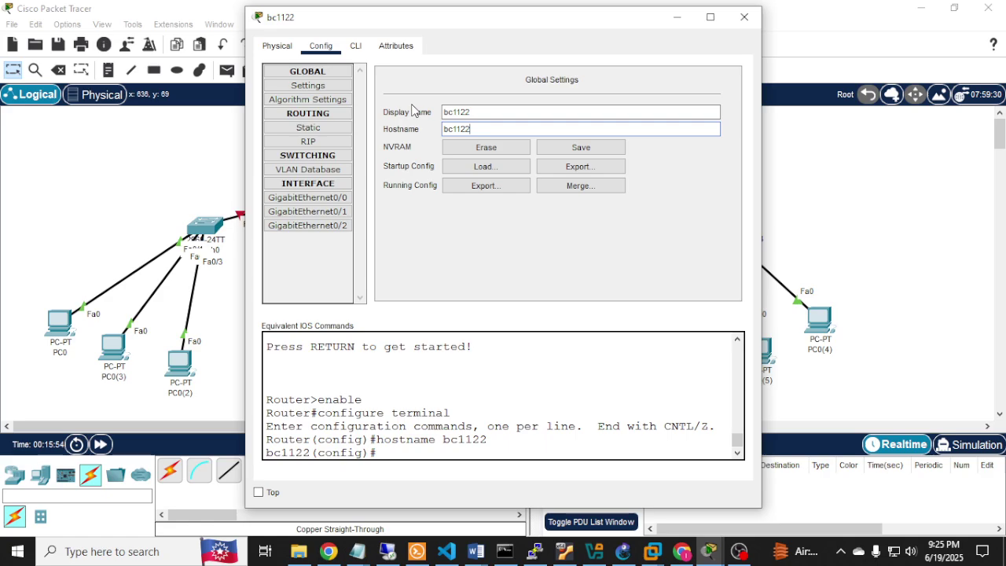
Step: Set the display name and hostname of Switch0 to bc1122 in its configuration
{"action": "left_click", "coordinate": [679, 19]}
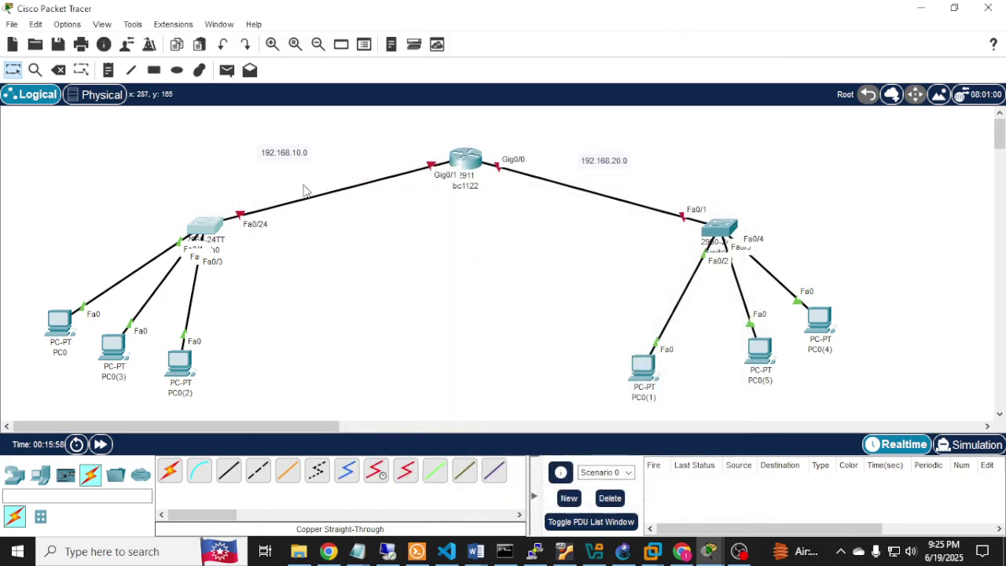
{"action": "left_click", "coordinate": [206, 226]}
{"action": "left_click", "coordinate": [321, 46]}
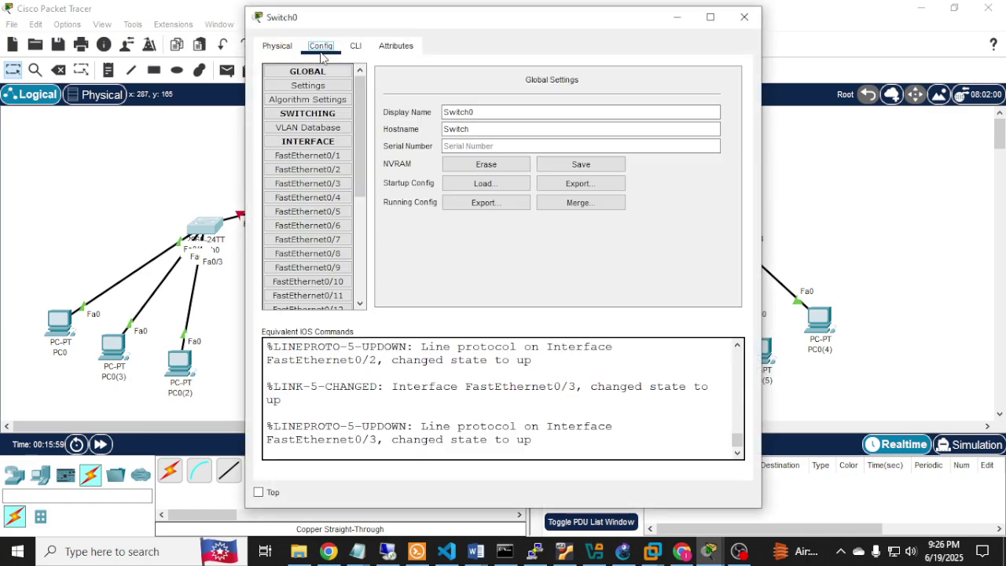
{"action": "double_click", "coordinate": [499, 113]}
{"action": "type", "text": "bc1="}
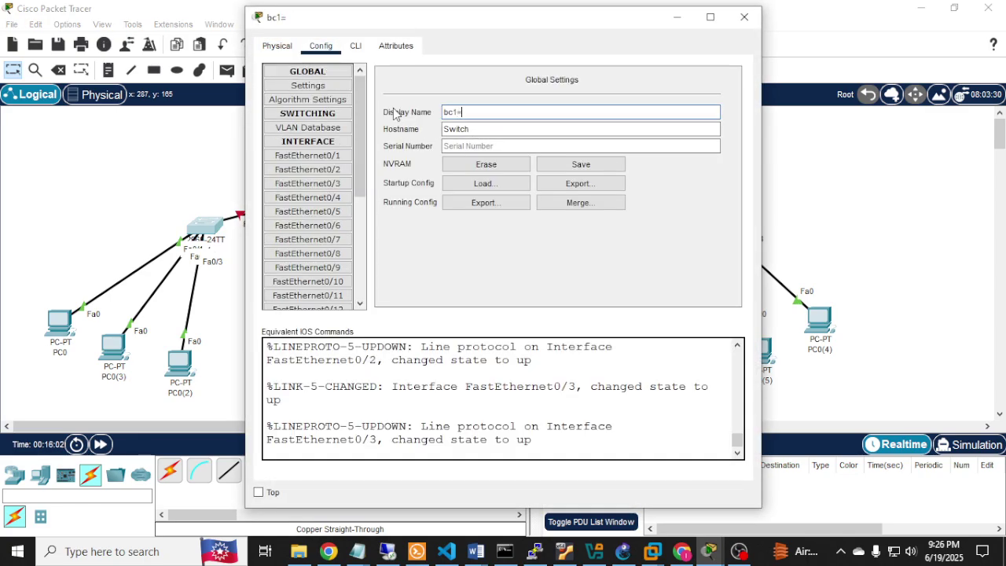
{"action": "key", "text": "BackSpace"}
{"action": "key", "text": "Return"}
{"action": "key", "text": "ctrl+c"}
{"action": "key", "text": "Tab"}
{"action": "key", "text": "ctrl+v"}
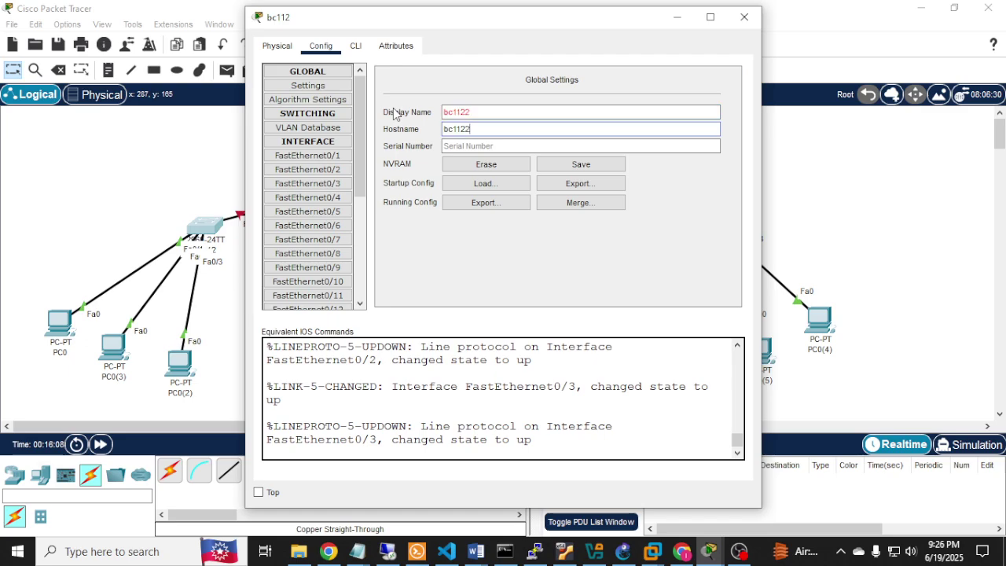
{"action": "key", "text": "Return"}
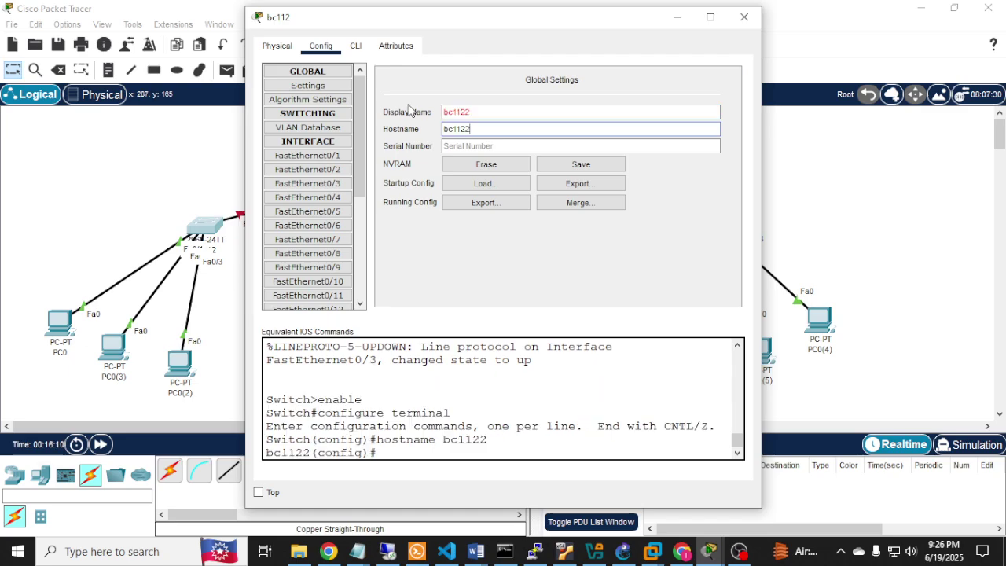
Step: Extend both the display name and the hostname of the 192.168.10.0-side switch to bc1122_S, and dismiss its configuration window
{"action": "left_click", "coordinate": [501, 110]}
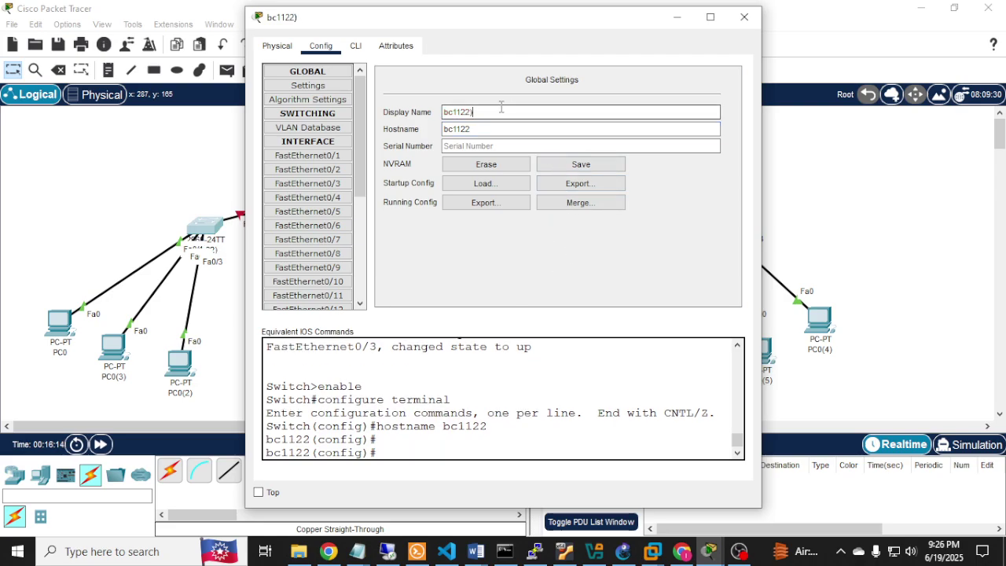
{"action": "type", "text": "_"}
{"action": "key", "text": "BackSpace"}
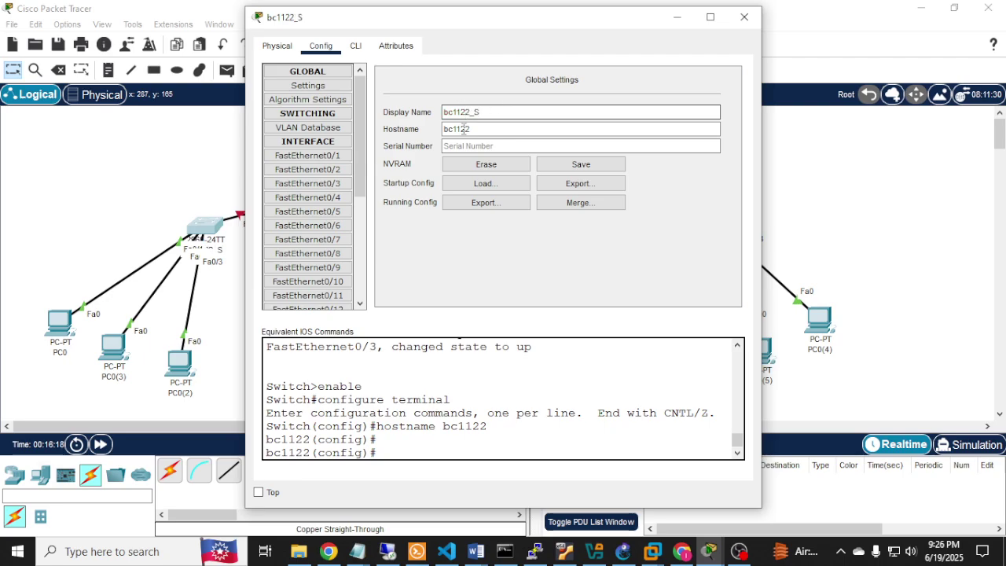
{"action": "left_click", "coordinate": [464, 129]}
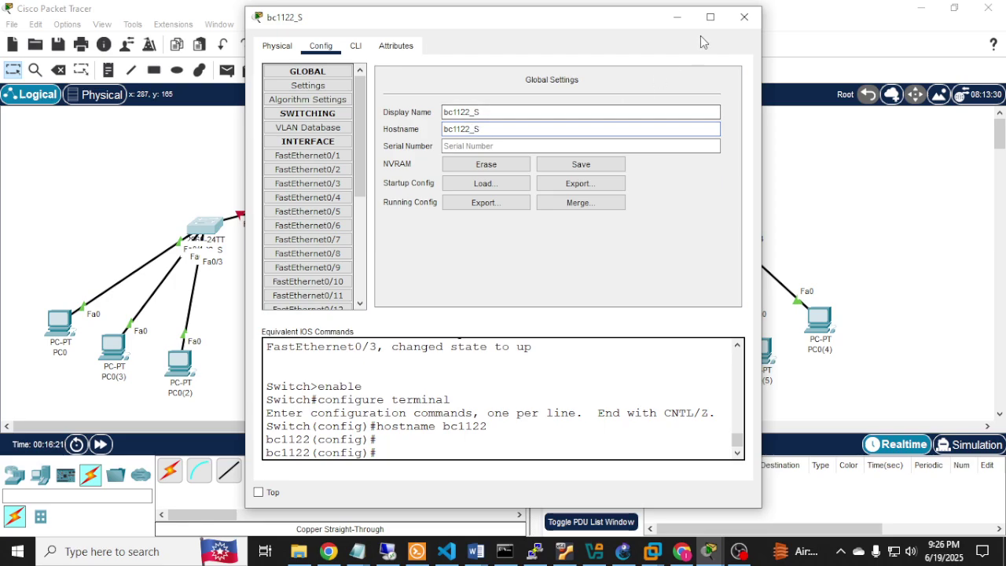
{"action": "key", "text": "Return"}
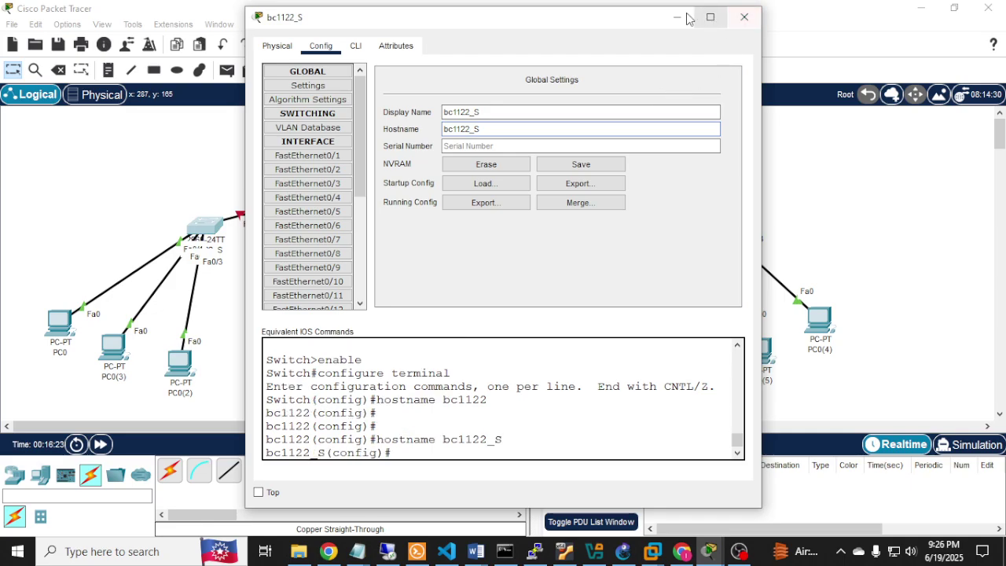
{"action": "left_click", "coordinate": [743, 16]}
Step: Check the router and switch naming examples under Required Tasks in the Spring 2025_CS407_2 Word document, and return to Packet Tracer
{"action": "left_click", "coordinate": [709, 551]}
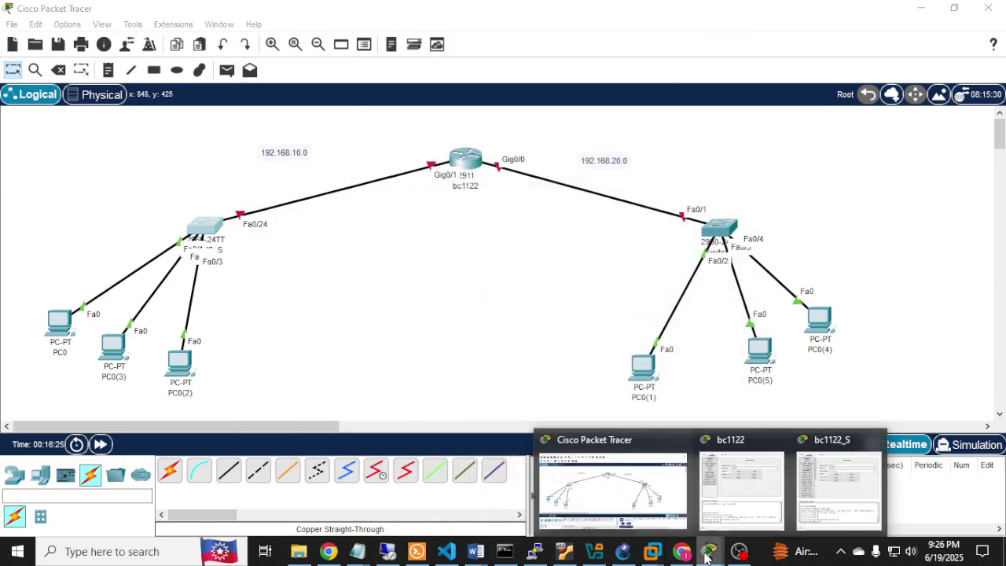
{"action": "mouse_move", "coordinate": [476, 553]}
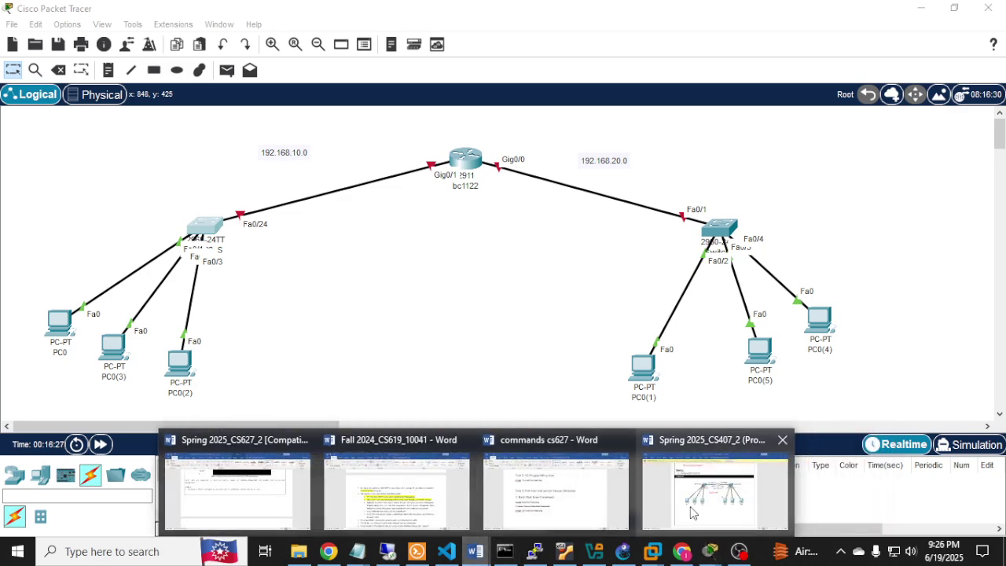
{"action": "left_click", "coordinate": [693, 509]}
{"action": "scroll", "coordinate": [380, 382], "scroll_direction": "down", "scroll_amount": 8}
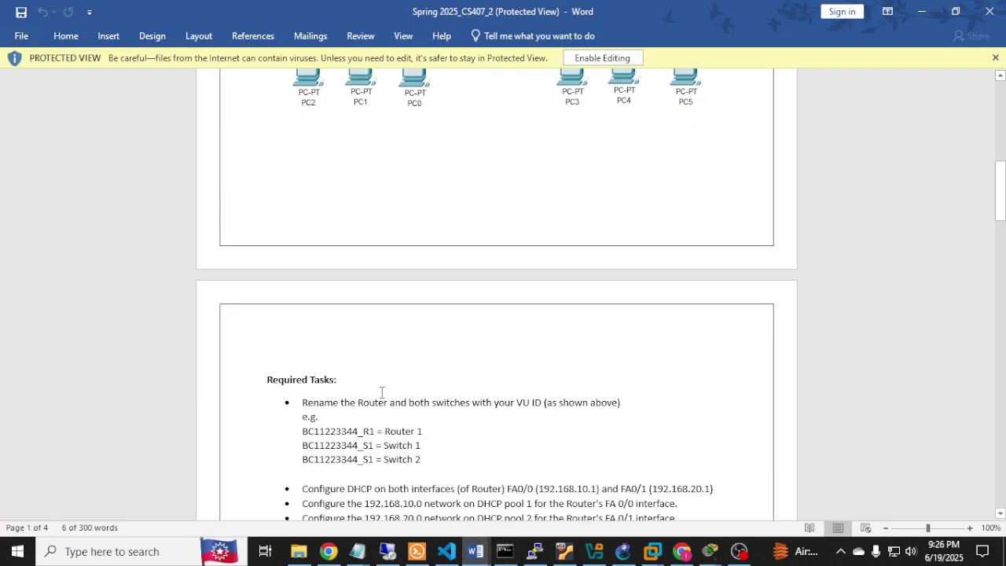
{"action": "left_click_drag", "start_coordinate": [301, 291], "coordinate": [367, 293]}
{"action": "double_click", "coordinate": [306, 305]}
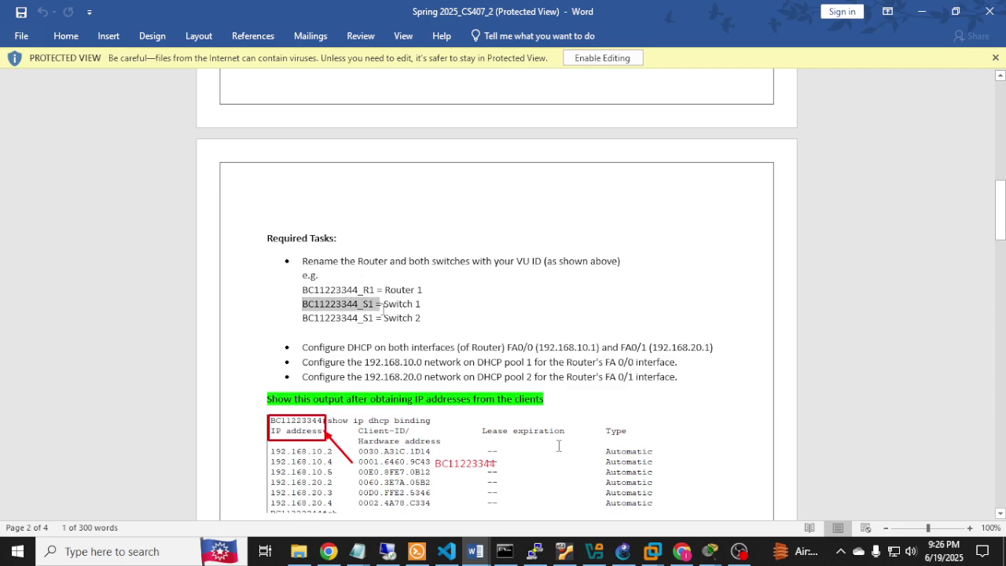
{"action": "left_click", "coordinate": [362, 318]}
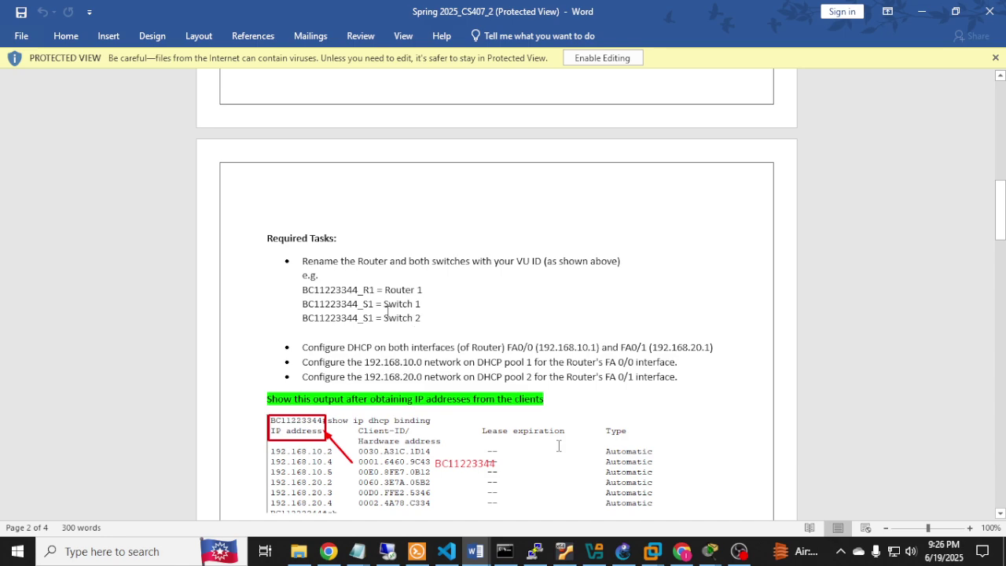
{"action": "mouse_move", "coordinate": [708, 546]}
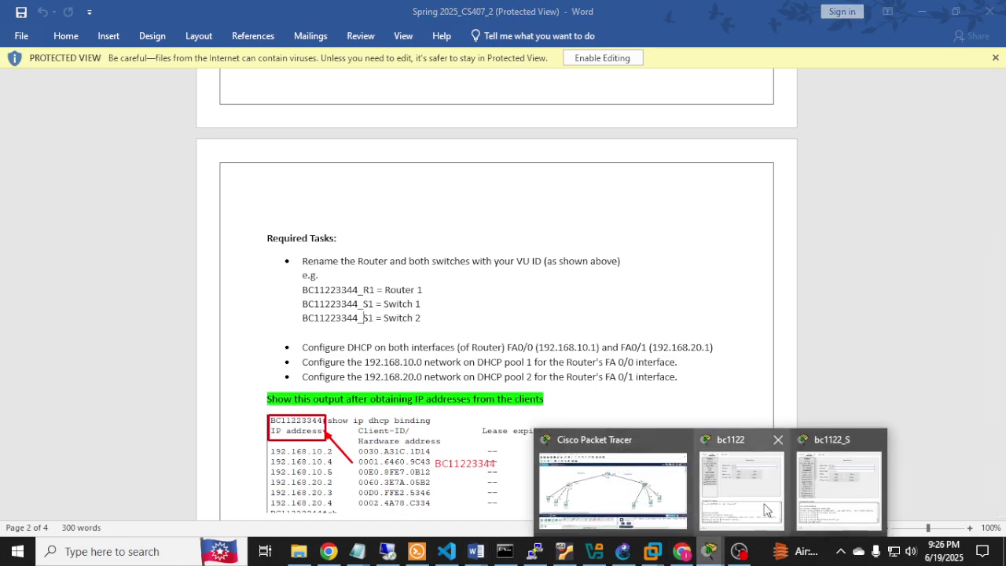
{"action": "left_click", "coordinate": [672, 503]}
Step: Rename the Switch1 label in the workspace to bc1122_s2
{"action": "left_click", "coordinate": [719, 252]}
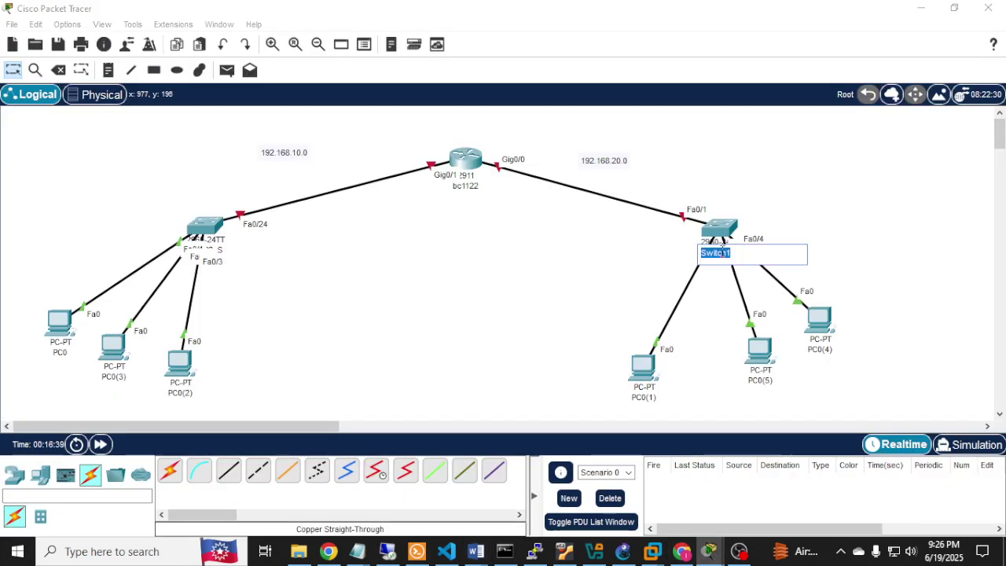
{"action": "type", "text": "bc1122_s2"}
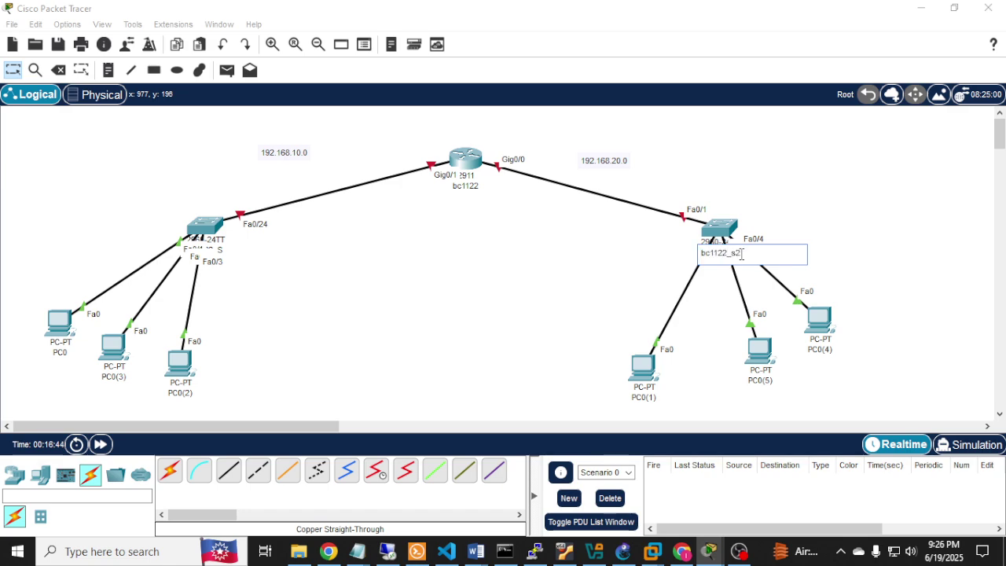
{"action": "key", "text": "Return"}
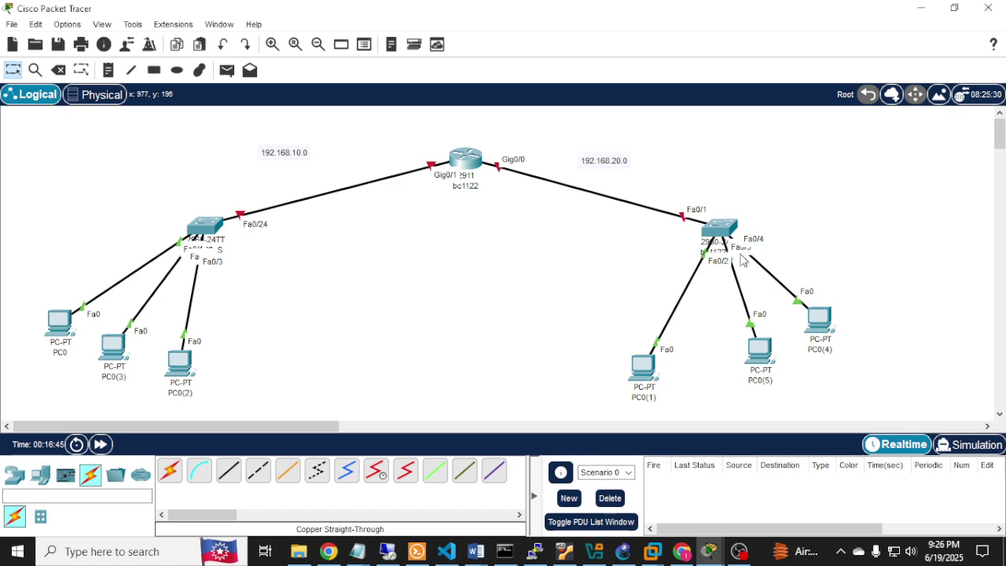
Step: Set the display name and hostname of the switch bc1122_S to bc1122_S1, and close its configuration window
{"action": "left_click", "coordinate": [212, 239]}
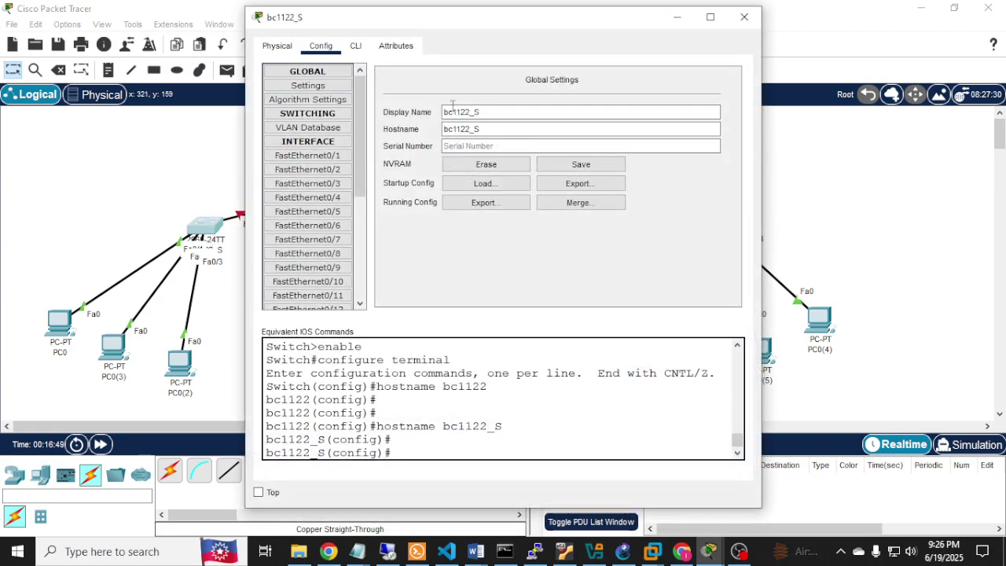
{"action": "left_click", "coordinate": [487, 113]}
{"action": "type", "text": "1"}
{"action": "left_click", "coordinate": [488, 126]}
{"action": "type", "text": "1"}
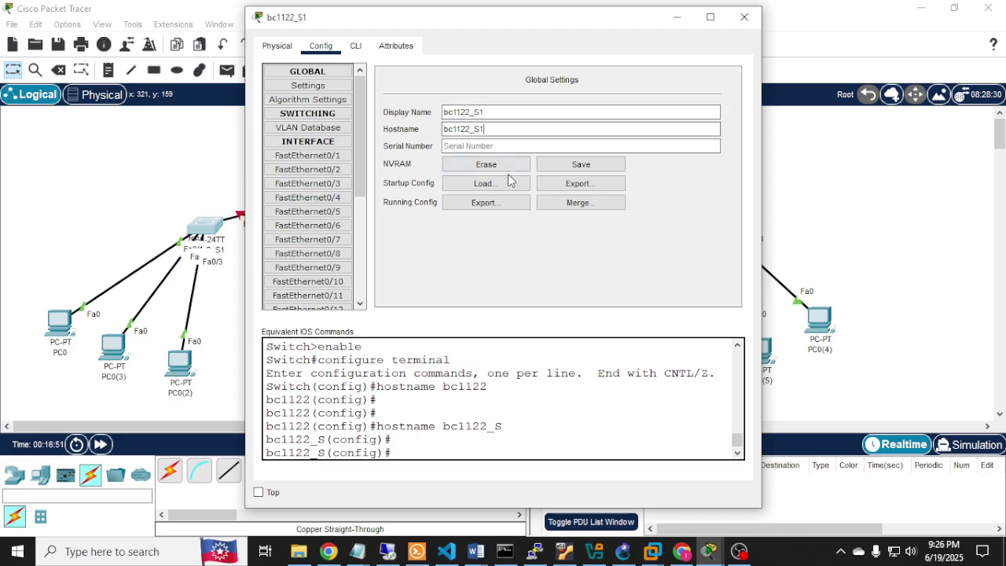
{"action": "key", "text": "Return"}
{"action": "left_click", "coordinate": [744, 18]}
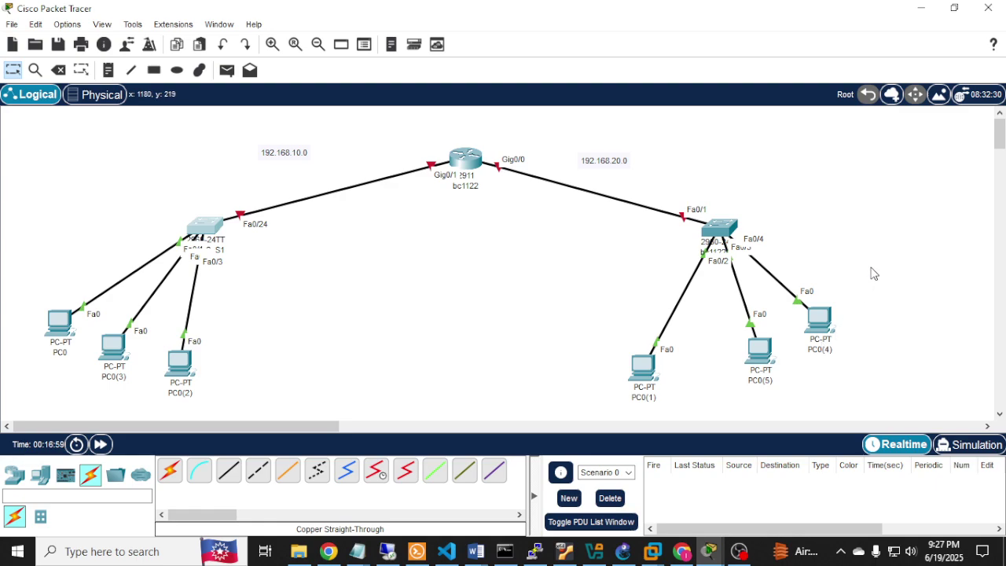
Step: Shift both switches slightly outward and upward in the topology, leaving the PCs in place
{"action": "left_click_drag", "start_coordinate": [872, 269], "coordinate": [638, 400]}
{"action": "left_click_drag", "start_coordinate": [18, 293], "coordinate": [236, 388]}
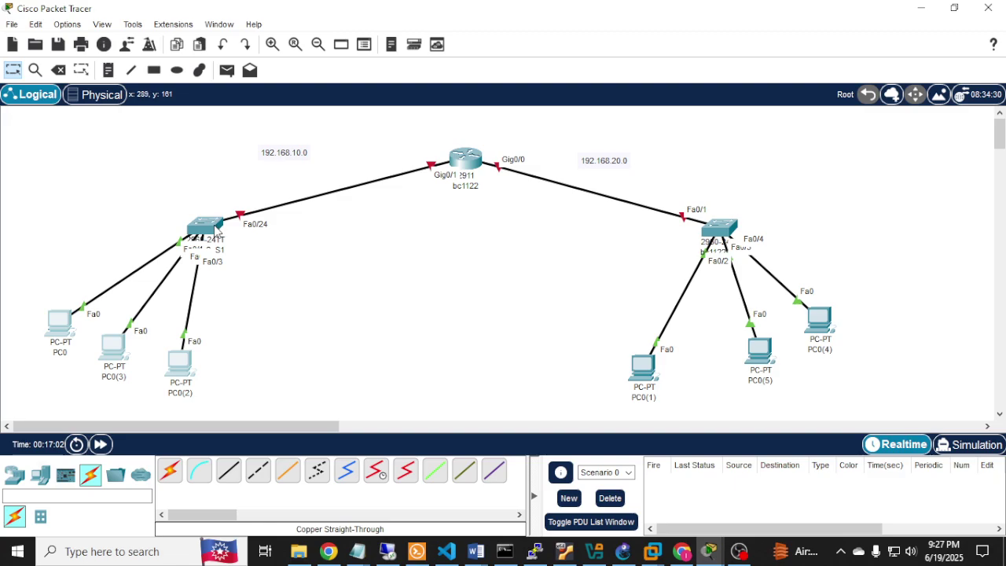
{"action": "mouse_move", "coordinate": [216, 229]}
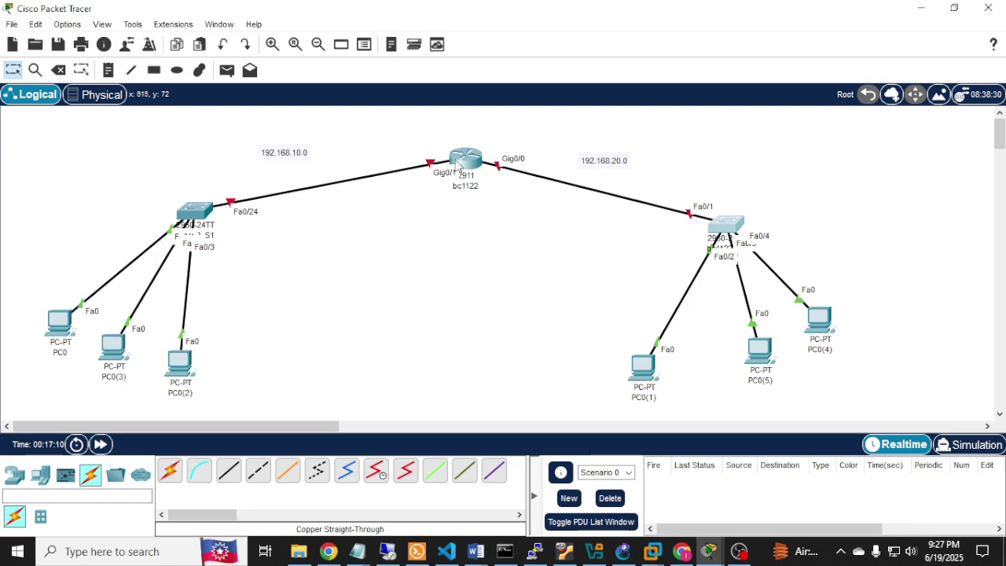
Step: Leave global configuration mode on the router bc1122 by running end in its command line, and close its window
{"action": "left_click", "coordinate": [482, 164]}
{"action": "left_click", "coordinate": [483, 166]}
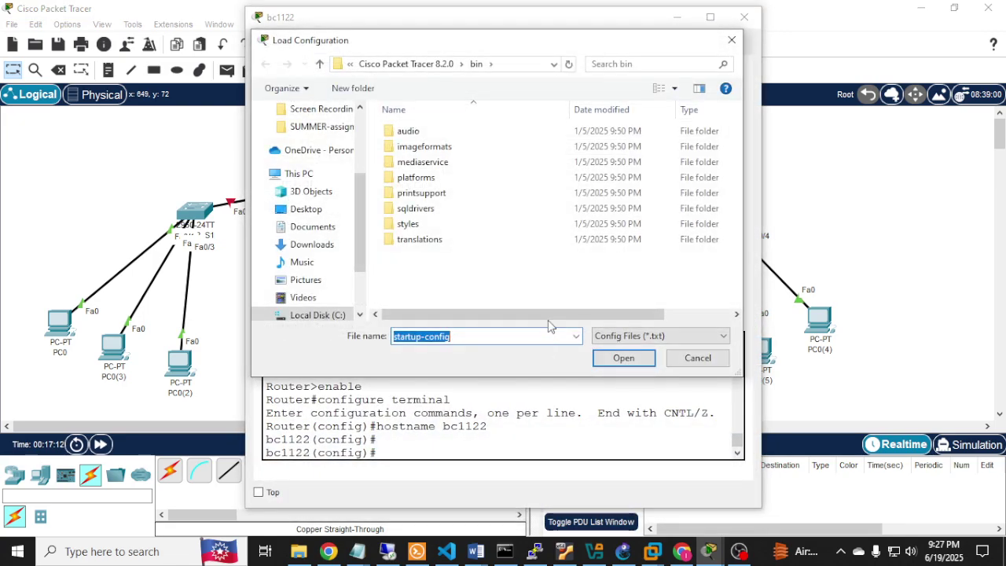
{"action": "left_click", "coordinate": [699, 354]}
{"action": "left_click_drag", "start_coordinate": [500, 26], "coordinate": [723, 35]}
{"action": "left_click", "coordinate": [578, 55]}
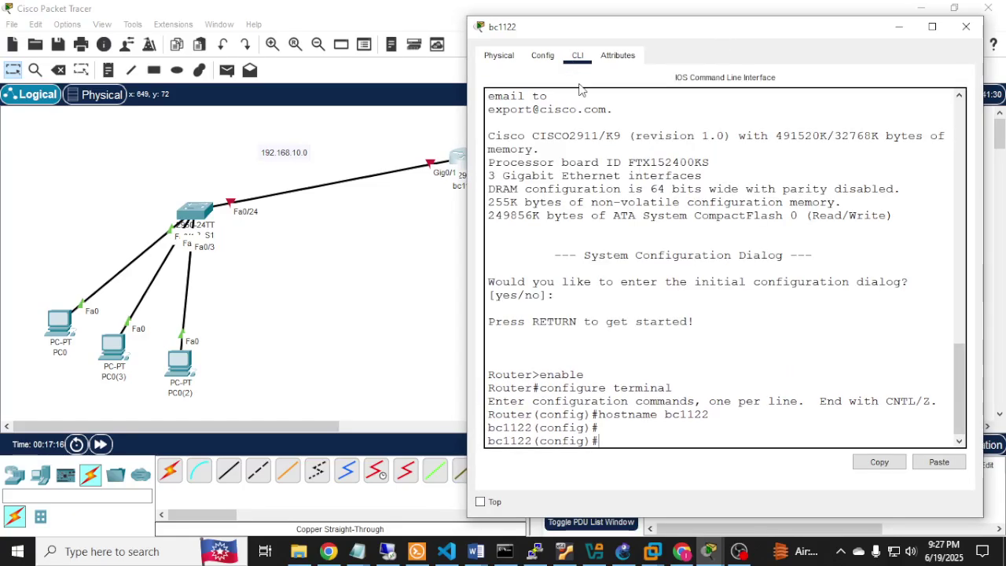
{"action": "left_click", "coordinate": [628, 306]}
{"action": "type", "text": "end"}
{"action": "key", "text": "Return"}
{"action": "key", "text": "Return"}
{"action": "key", "text": "Return"}
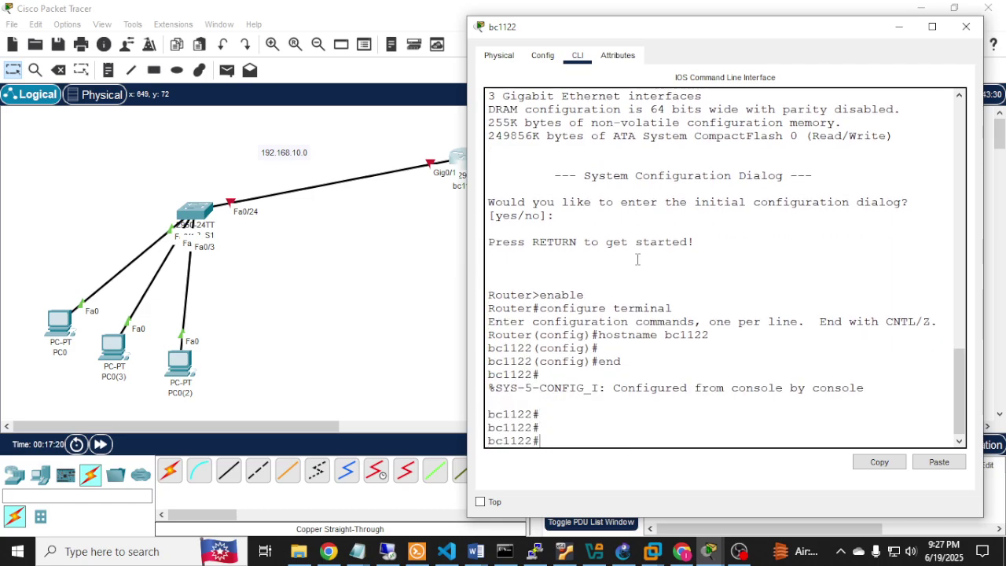
{"action": "left_click", "coordinate": [966, 26]}
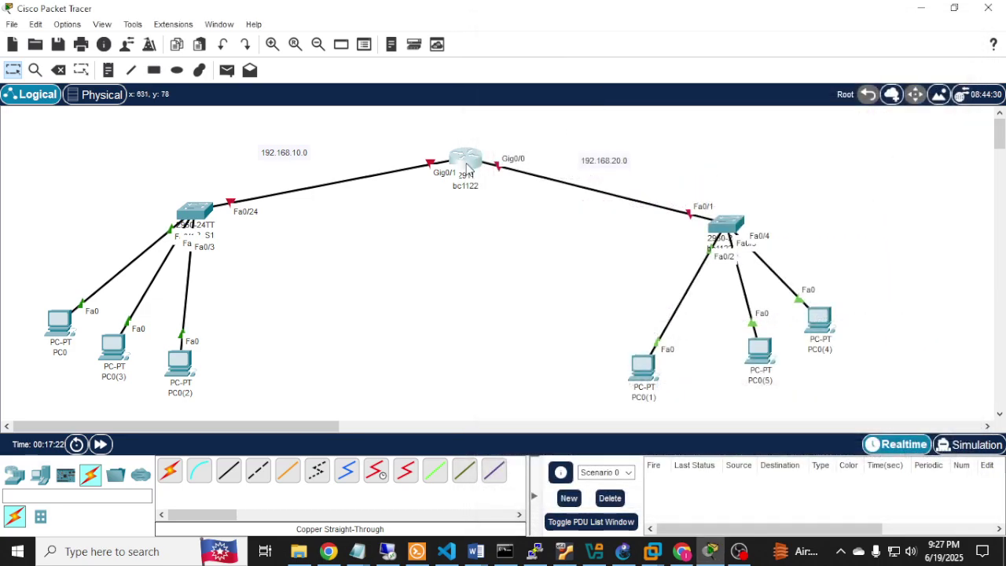
Step: Reopen the command line of the router bc1122 and enter global configuration mode with en and conf terminal
{"action": "left_click", "coordinate": [464, 161]}
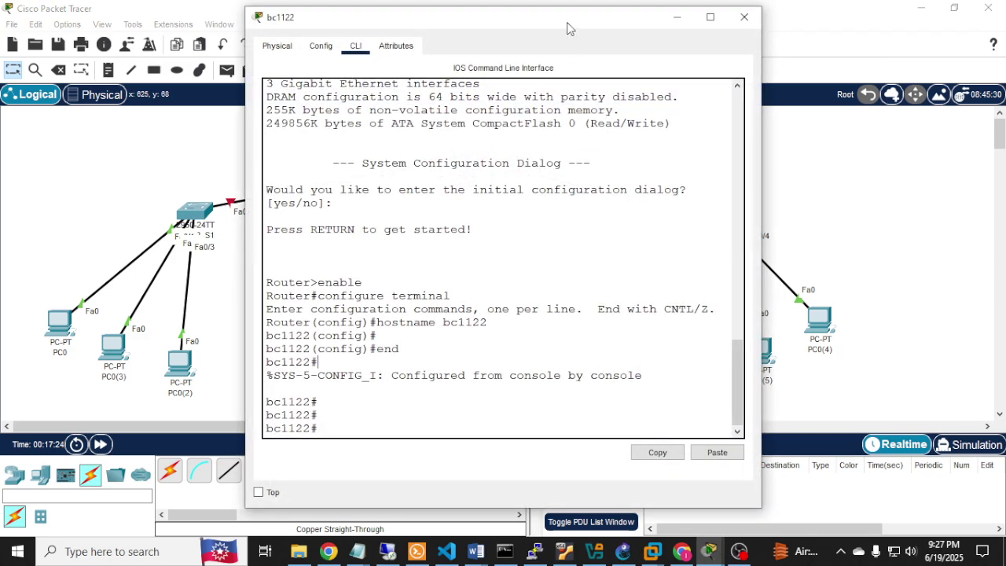
{"action": "left_click_drag", "start_coordinate": [565, 27], "coordinate": [812, 27]}
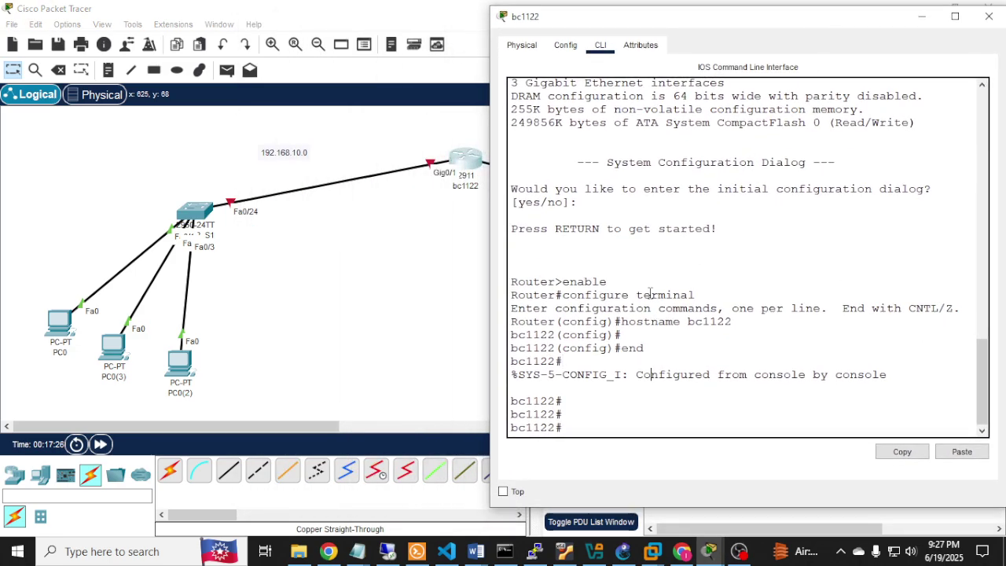
{"action": "type", "text": "en"}
{"action": "key", "text": "Return"}
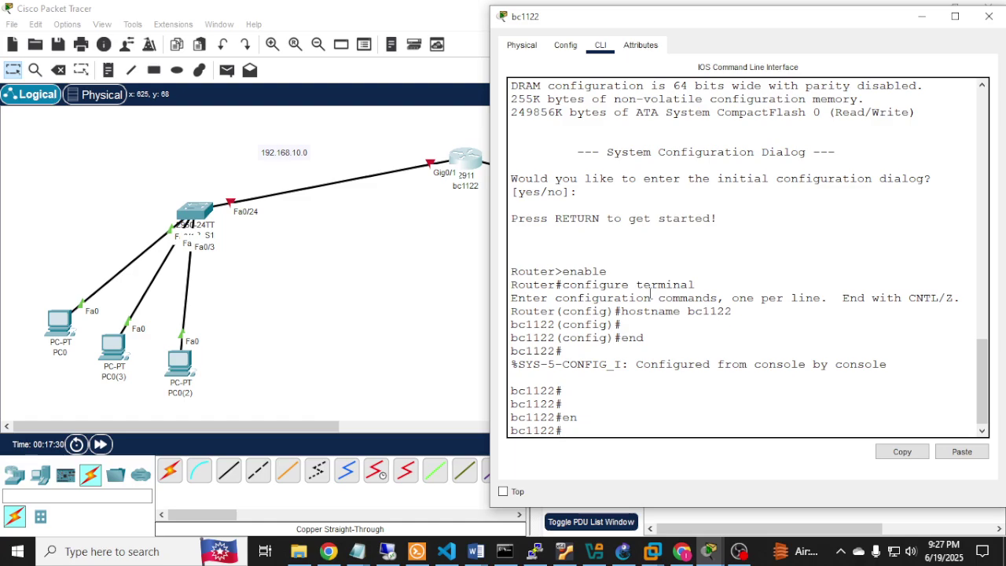
{"action": "type", "text": "conf t"}
{"action": "key", "text": "Tab"}
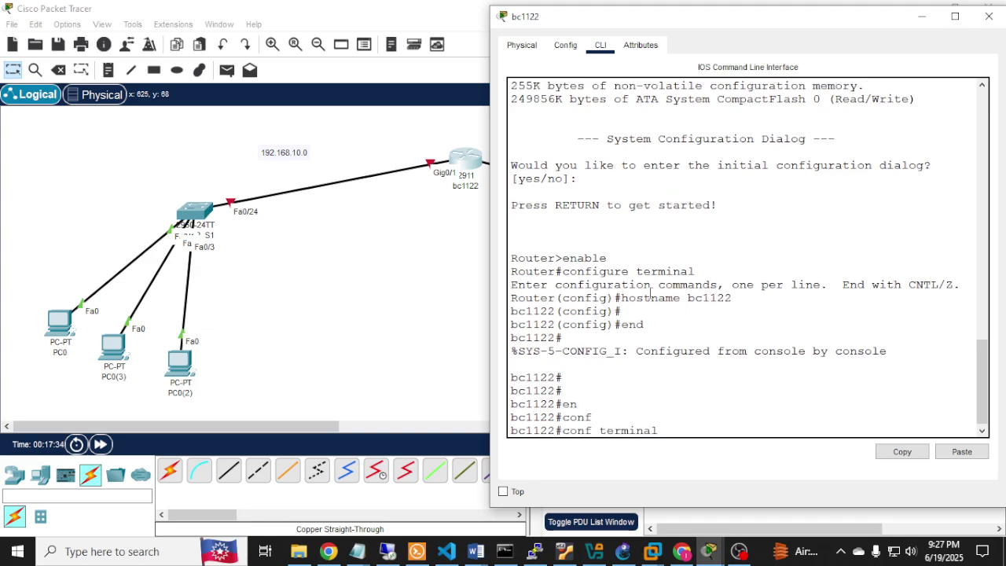
{"action": "key", "text": "Return"}
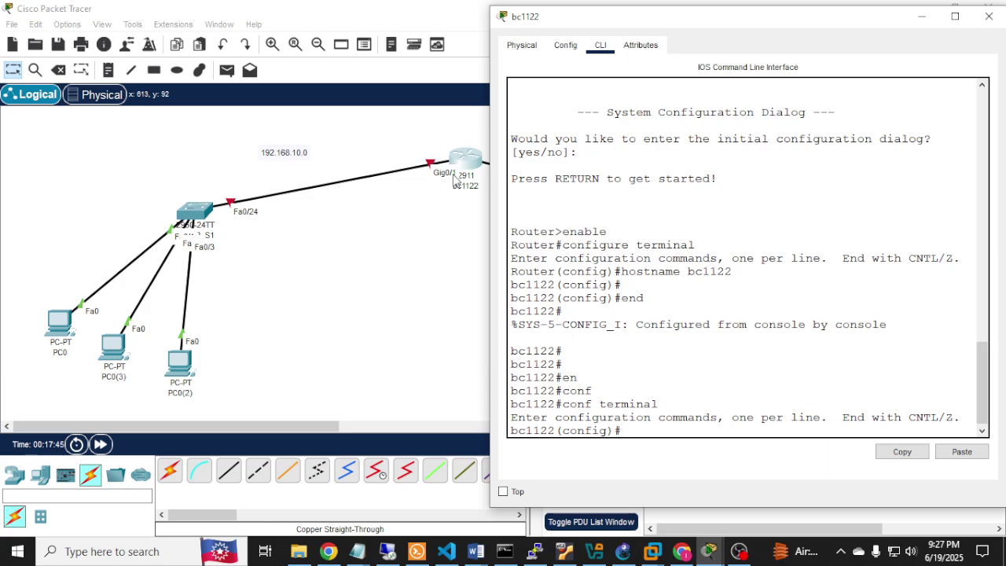
Step: Check the Always Show Port Labels in Logical Workspace option in the interface preferences, and close them
{"action": "left_click", "coordinate": [70, 26]}
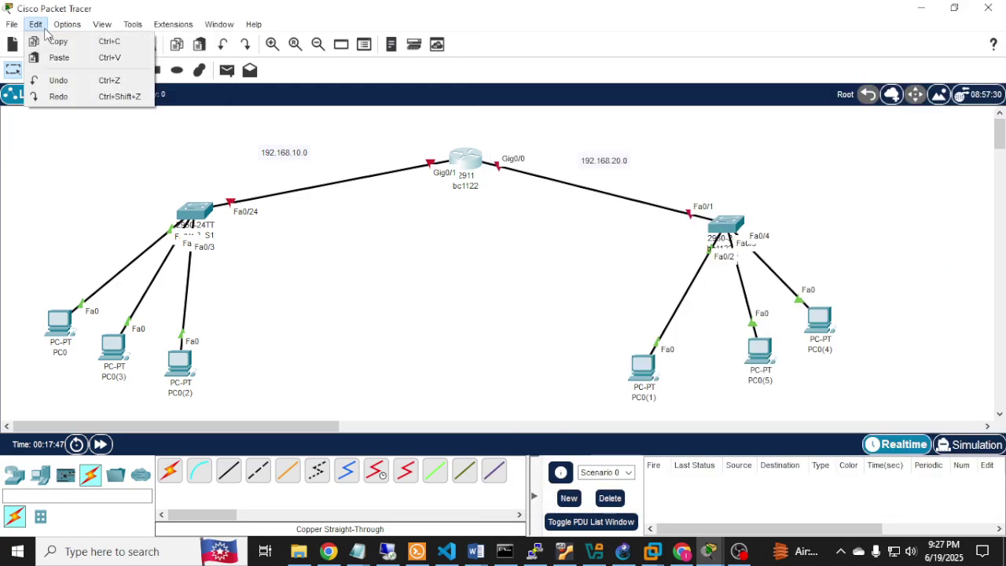
{"action": "left_click", "coordinate": [94, 41]}
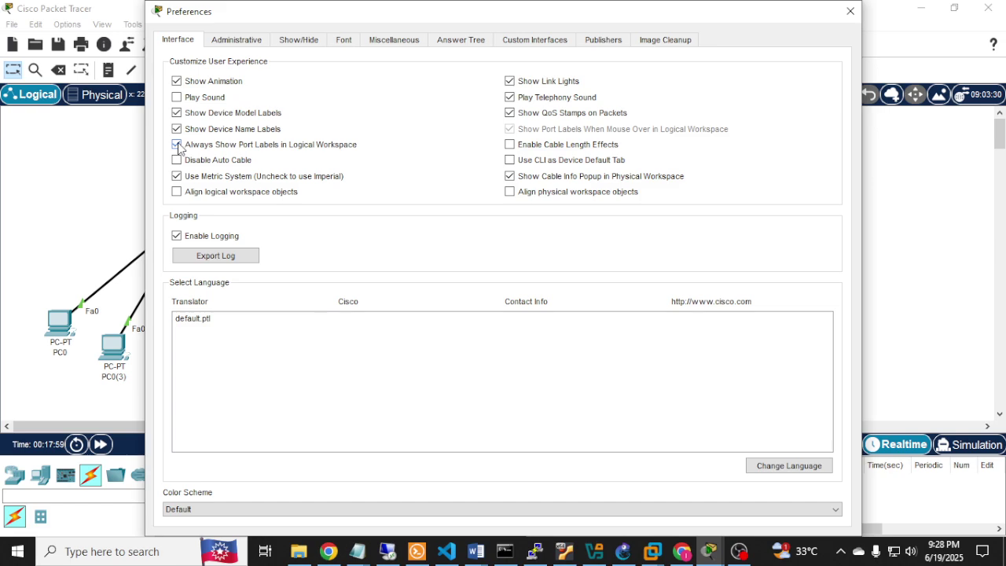
{"action": "left_click", "coordinate": [850, 11]}
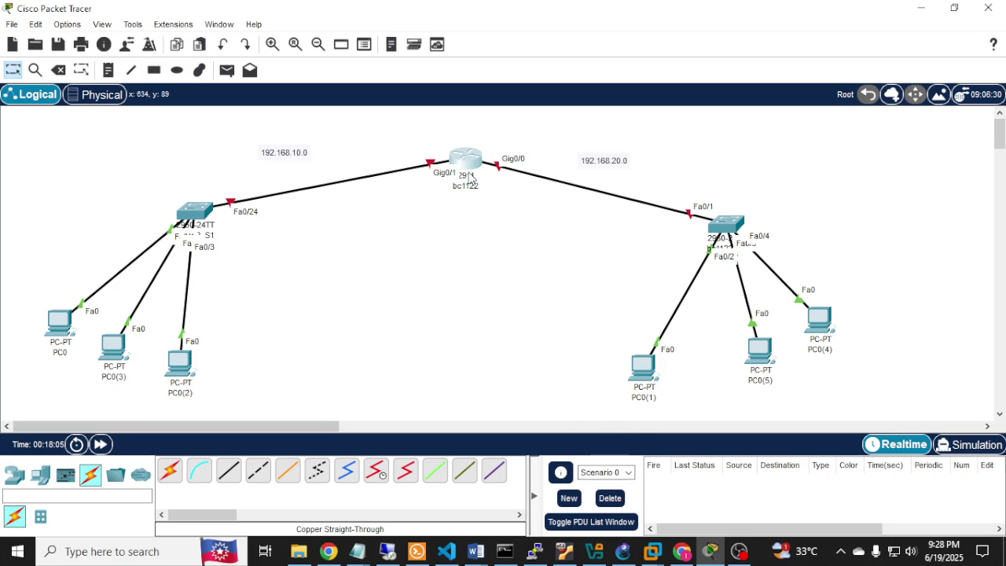
Step: Reopen the command line of the router bc1122 and enter interface configuration mode for gigabitEthernet 0/1
{"action": "left_click", "coordinate": [709, 550]}
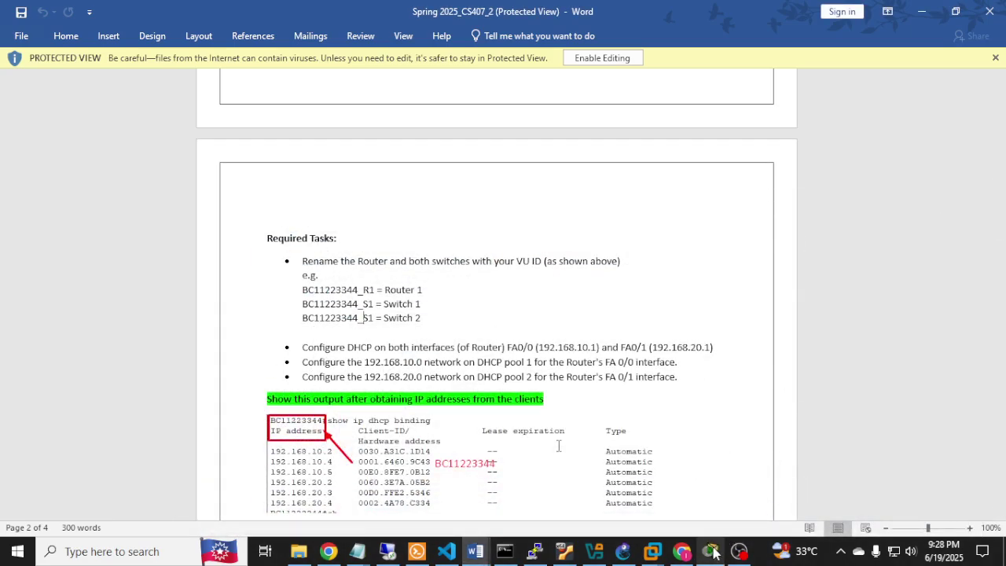
{"action": "left_click", "coordinate": [709, 550]}
{"action": "left_click", "coordinate": [469, 164]}
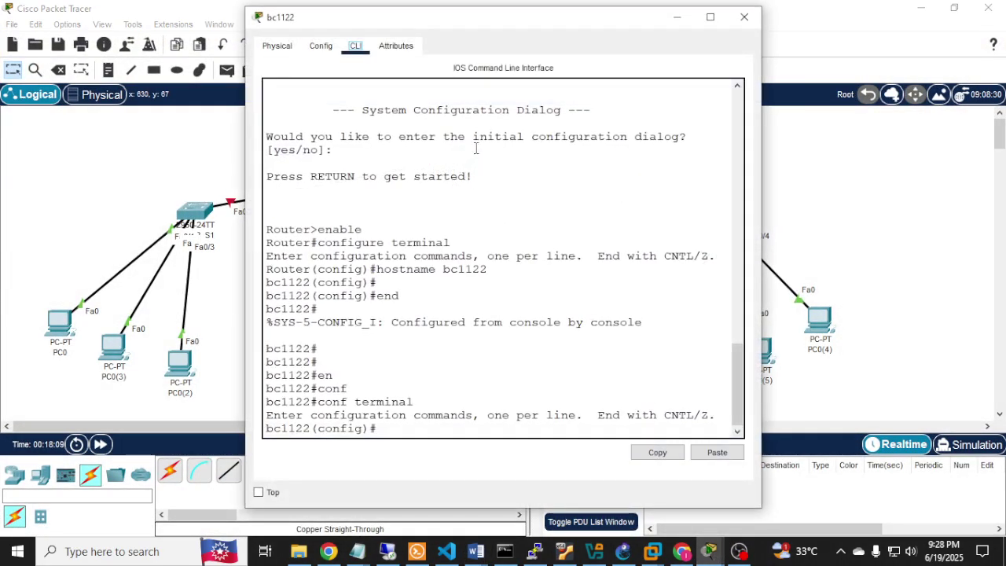
{"action": "left_click_drag", "start_coordinate": [494, 25], "coordinate": [745, 29]}
{"action": "left_click", "coordinate": [740, 312]}
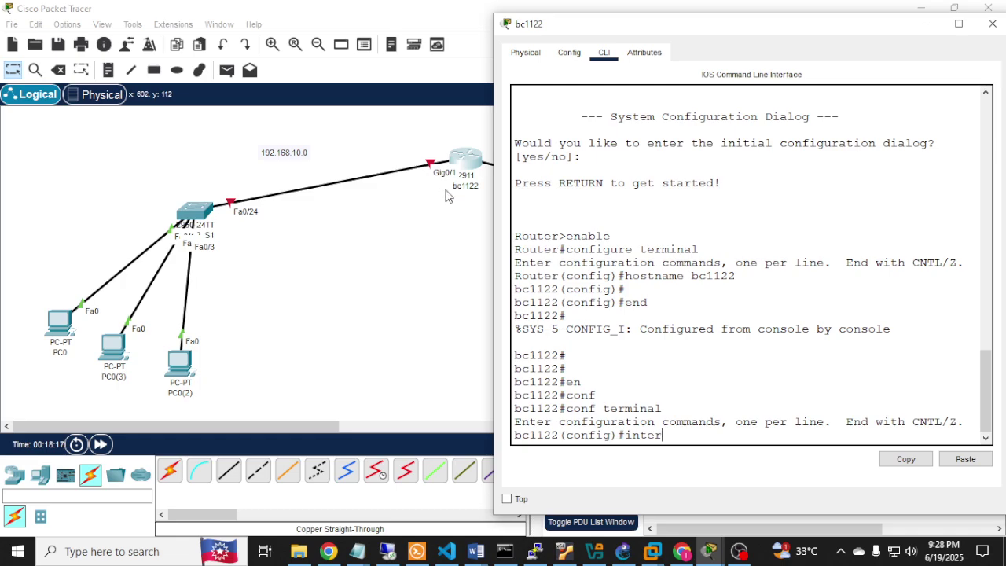
{"action": "key", "text": "Tab"}
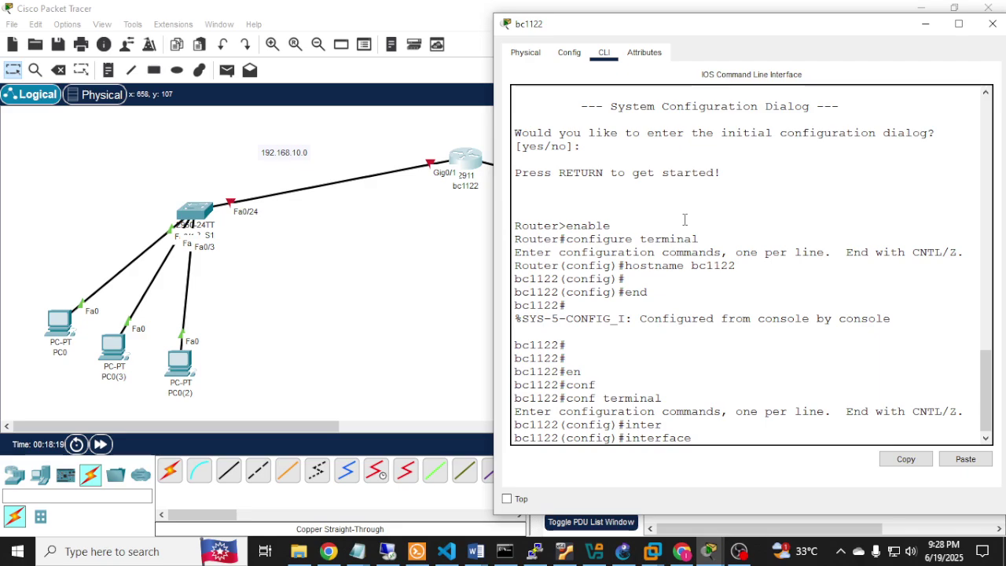
{"action": "type", "text": "gi"}
{"action": "key", "text": "Tab"}
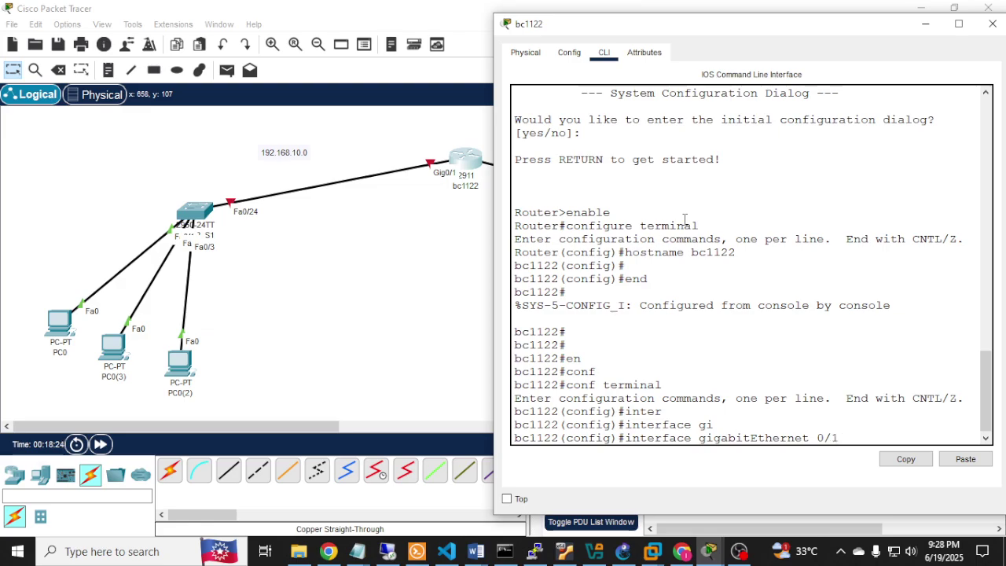
{"action": "type", "text": "0/1"}
{"action": "key", "text": "Return"}
Step: Assign 192.168.10.1 with mask 255.255.255.0 to gigabitEthernet 0/1, enable it with no shut, and exit interface configuration
{"action": "type", "text": "ip add"}
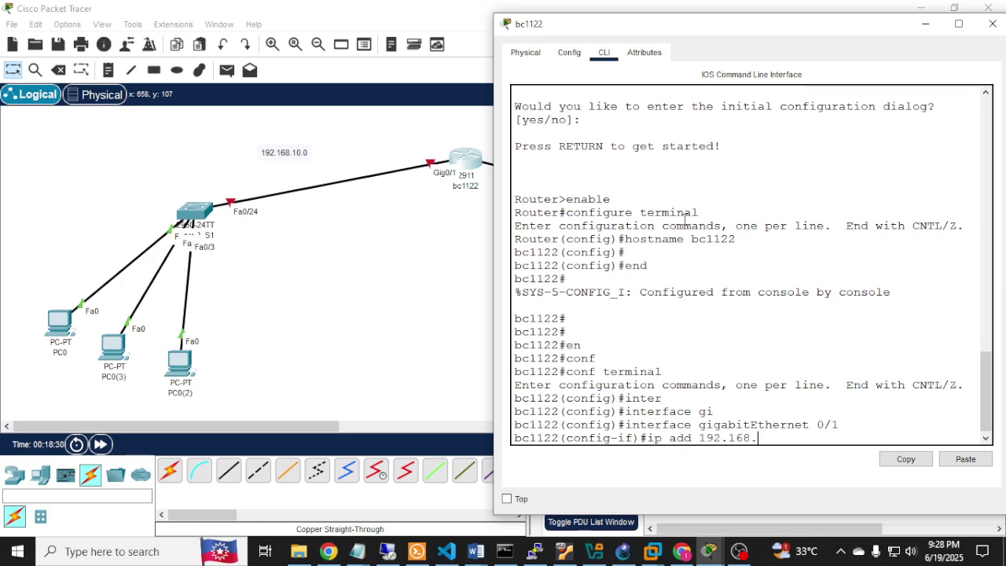
{"action": "type", "text": "192.168.10.1 255.255.255.0"}
{"action": "key", "text": "Return"}
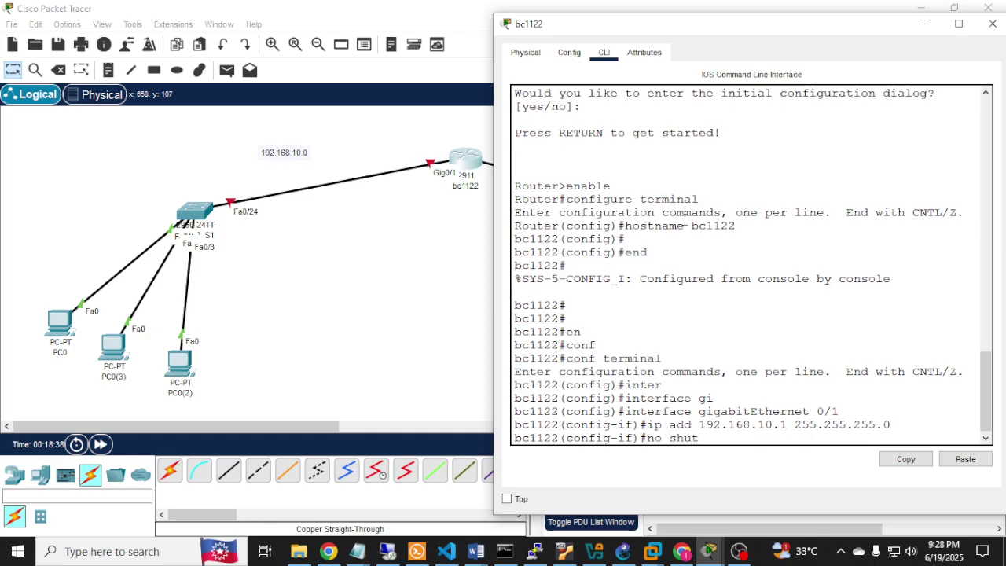
{"action": "key", "text": "Return"}
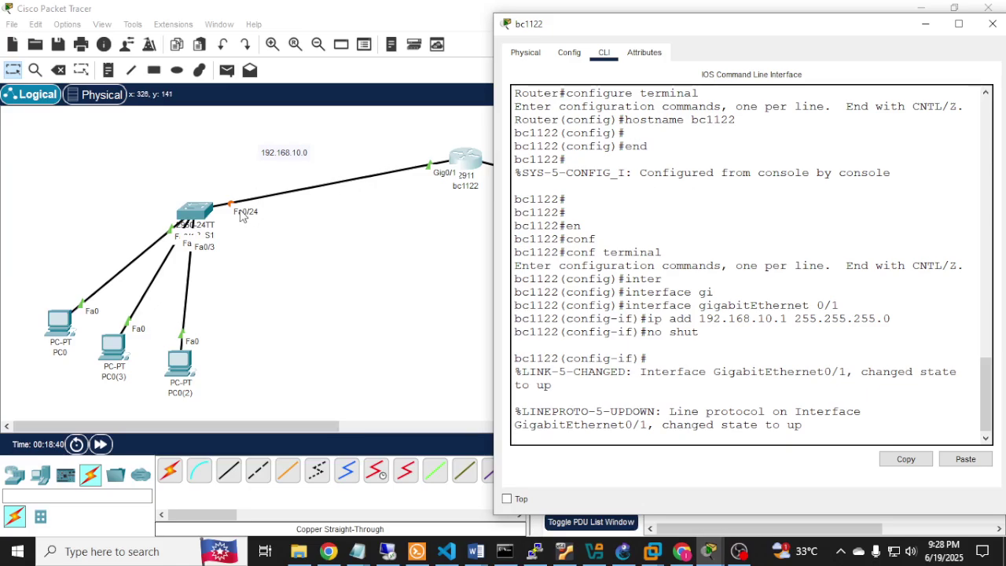
{"action": "type", "text": "exit"}
{"action": "key", "text": "Return"}
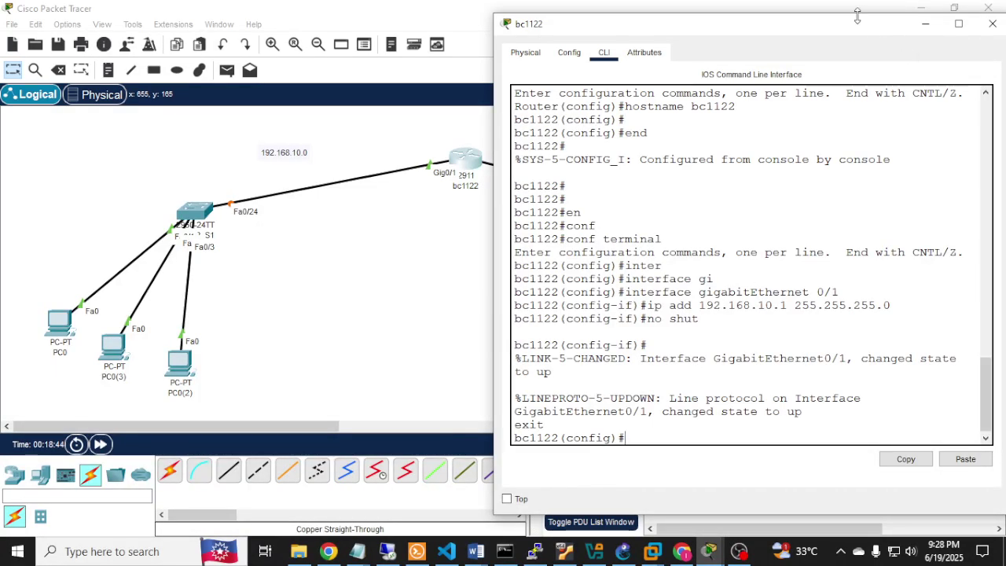
Step: Configure interface gig0/0 with IP address 192.168.20.1 and mask 255.255.255.0, enable it with no shut, and end configuration mode
{"action": "left_click_drag", "start_coordinate": [847, 29], "coordinate": [315, 24]}
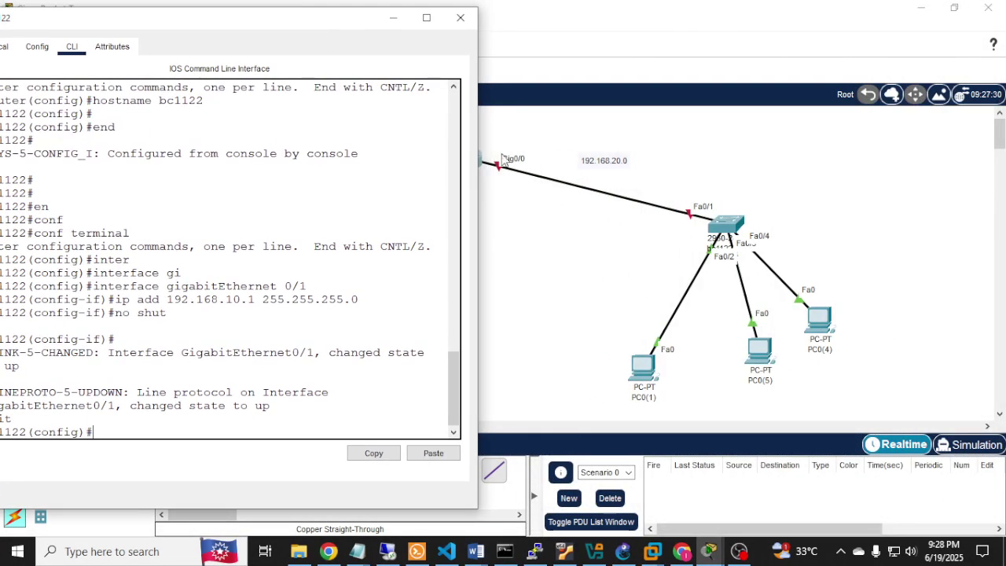
{"action": "left_click", "coordinate": [354, 225]}
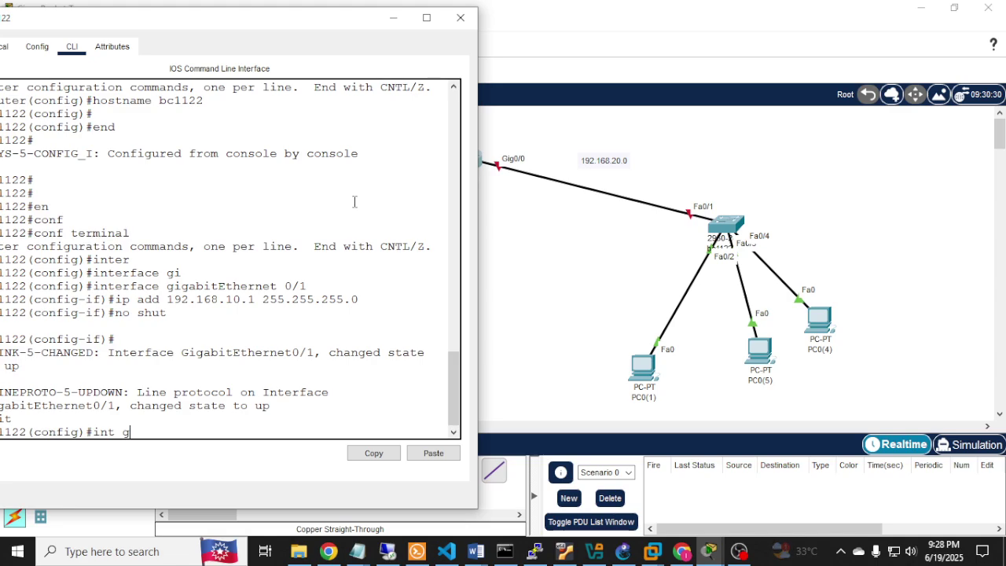
{"action": "type", "text": "ig"}
{"action": "type", "text": "0/0"}
{"action": "key", "text": "Return"}
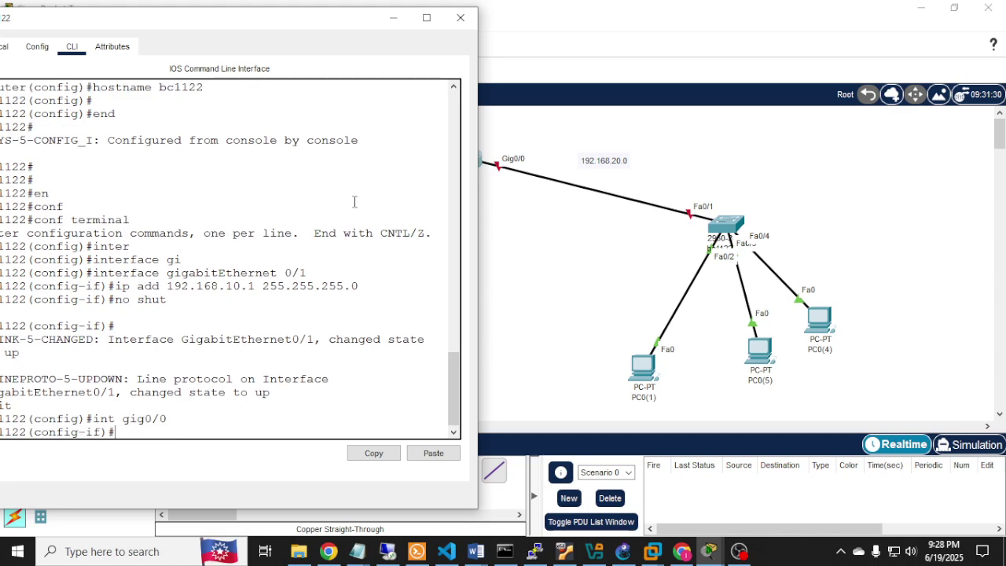
{"action": "type", "text": "ip add 192.168."}
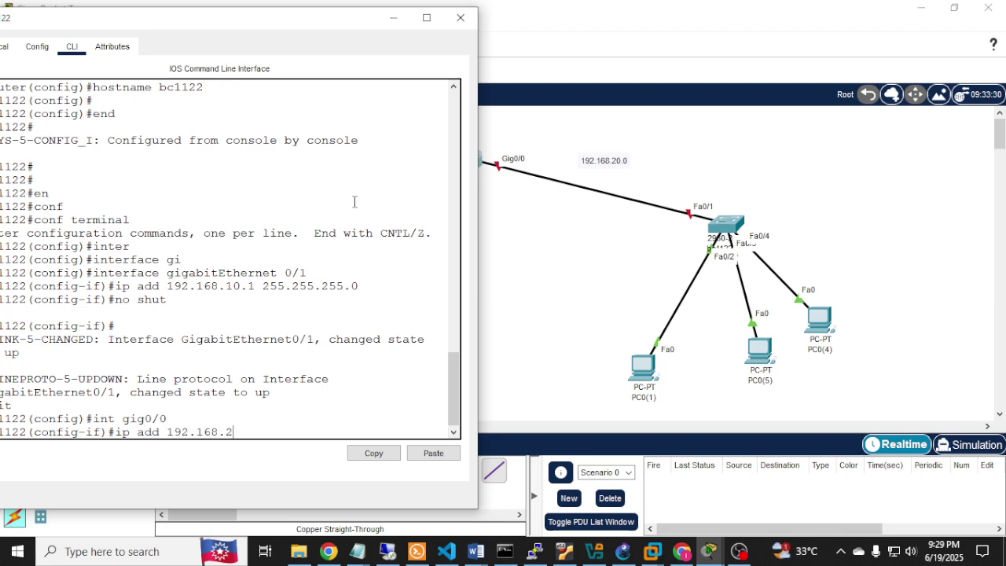
{"action": "type", "text": "20.1 255.255.255.0"}
{"action": "key", "text": "Return"}
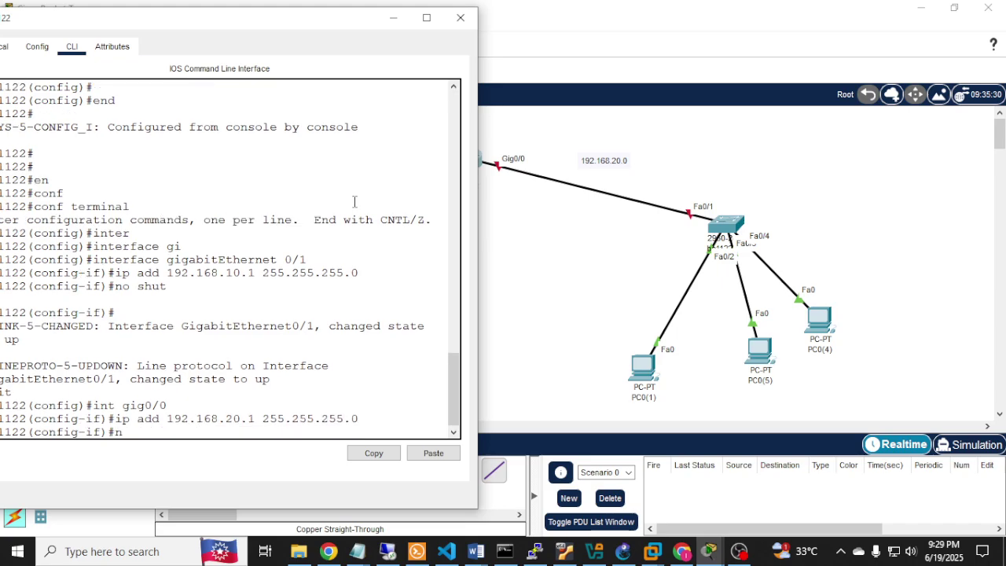
{"action": "type", "text": "no shut"}
{"action": "key", "text": "Return"}
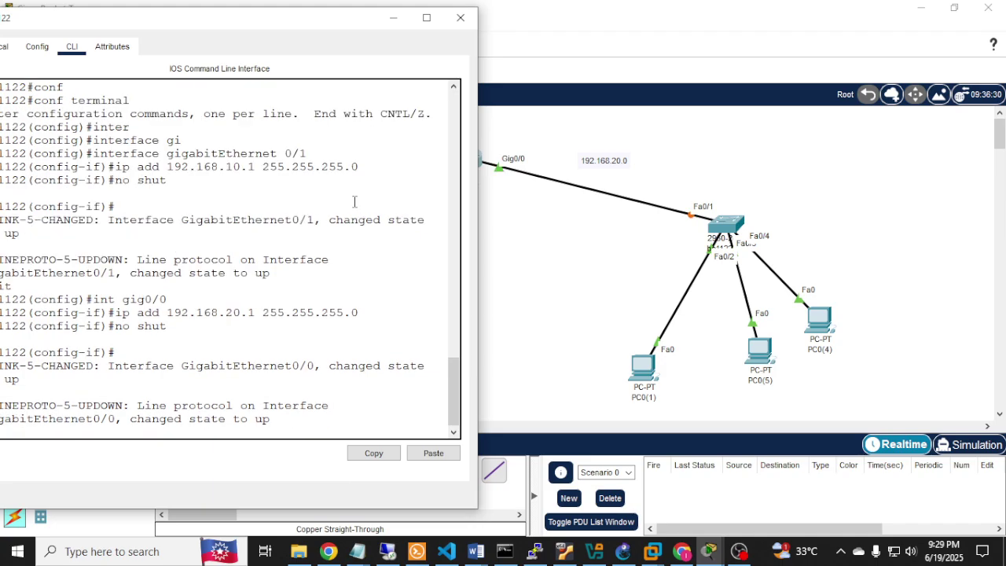
{"action": "type", "text": "end"}
{"action": "key", "text": "Return"}
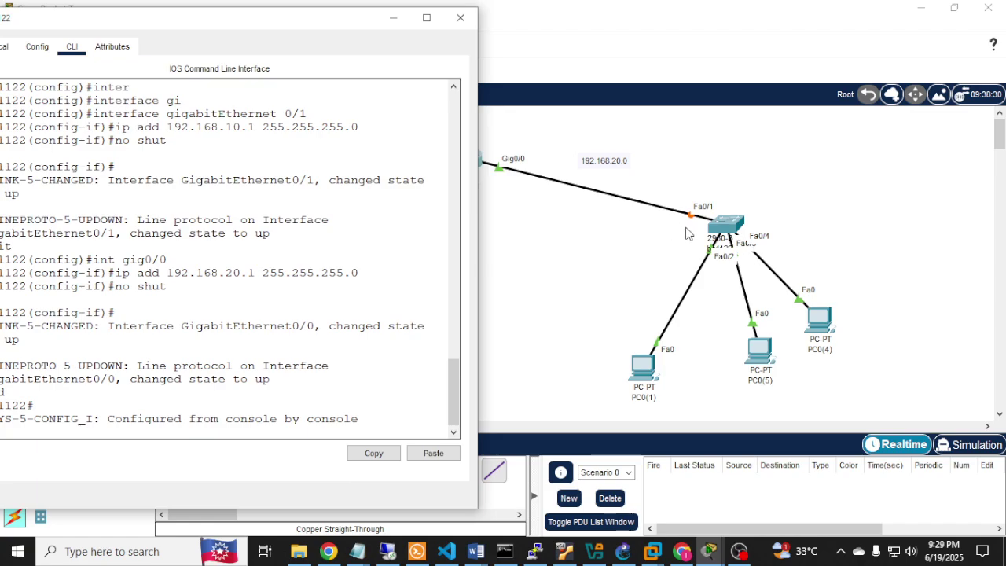
Step: Run sh ip int br on the router and examine the addresses and status of both configured GigabitEthernet interfaces
{"action": "left_click_drag", "start_coordinate": [308, 23], "coordinate": [804, 37]}
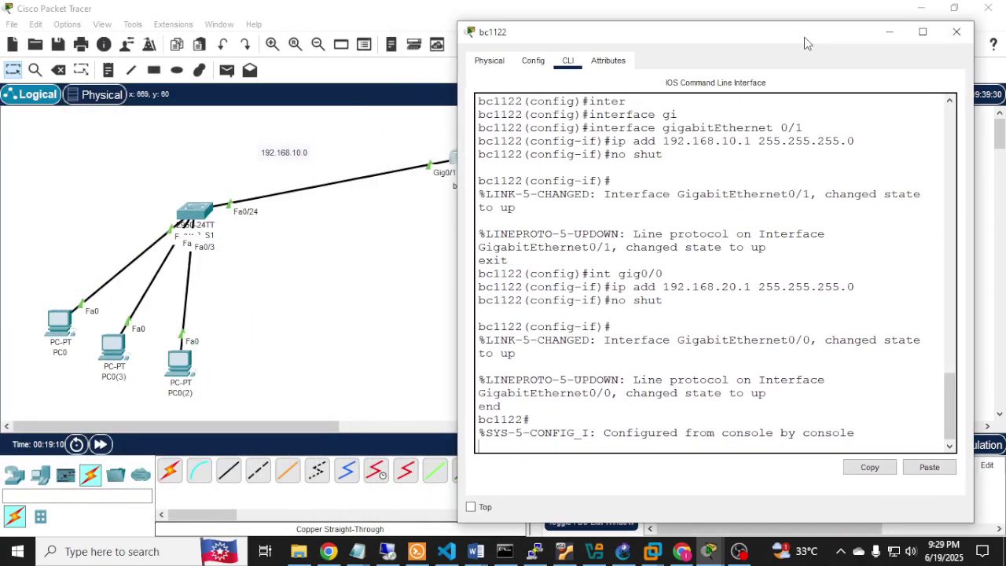
{"action": "key", "text": "Return"}
{"action": "key", "text": "Return"}
{"action": "key", "text": "Return"}
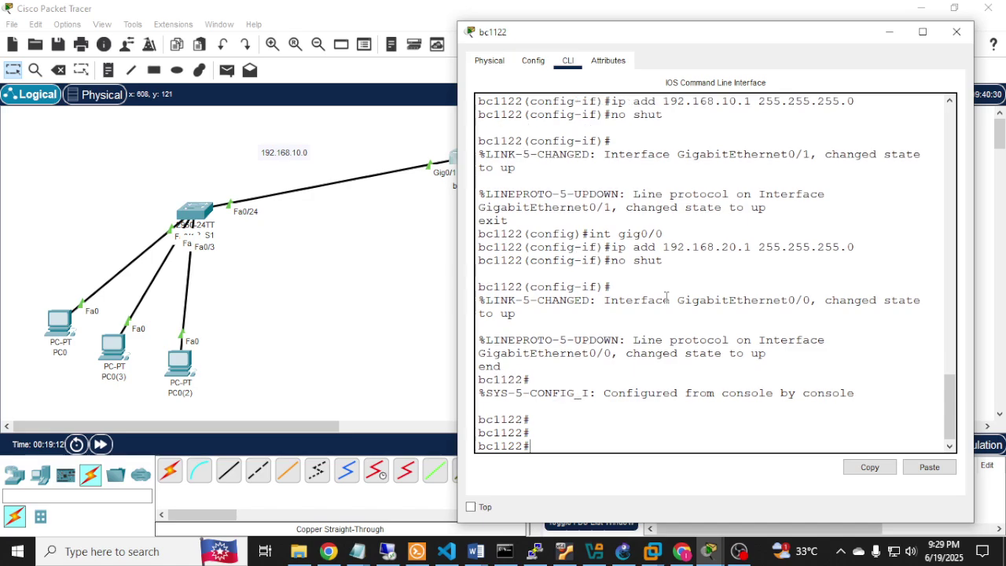
{"action": "type", "text": "sh ip int br"}
{"action": "key", "text": "Return"}
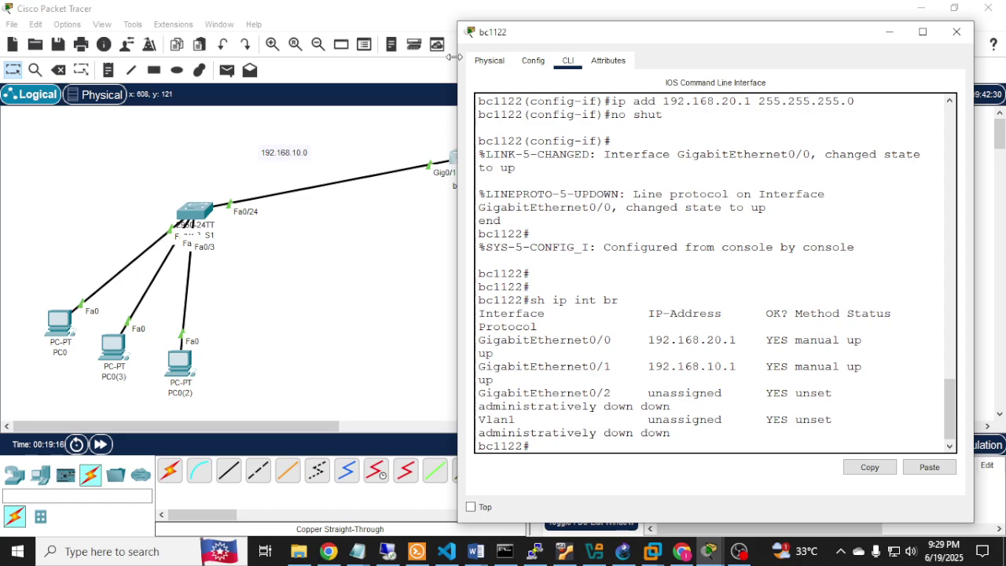
{"action": "left_click_drag", "start_coordinate": [458, 58], "coordinate": [297, 55]}
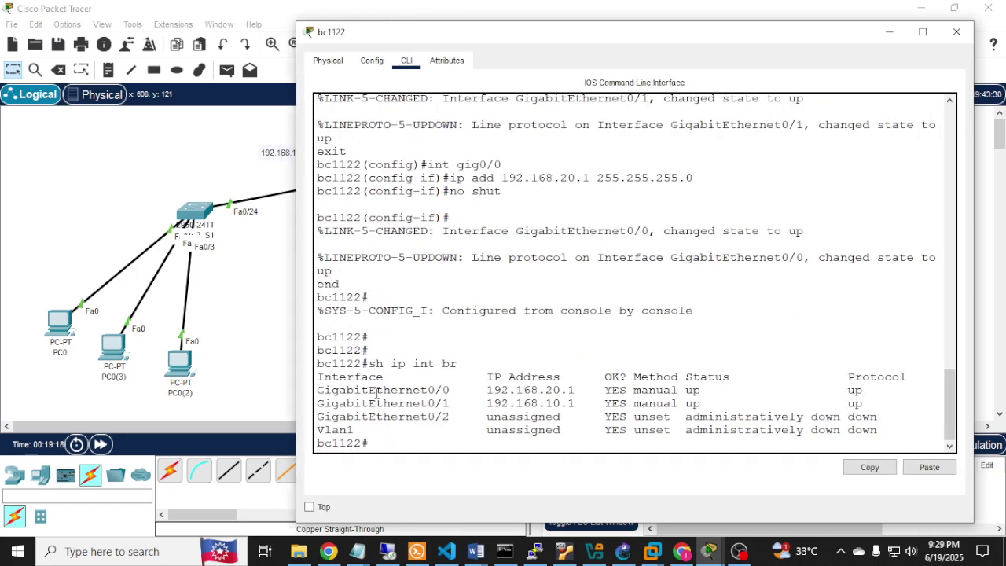
{"action": "left_click_drag", "start_coordinate": [429, 390], "coordinate": [701, 403]}
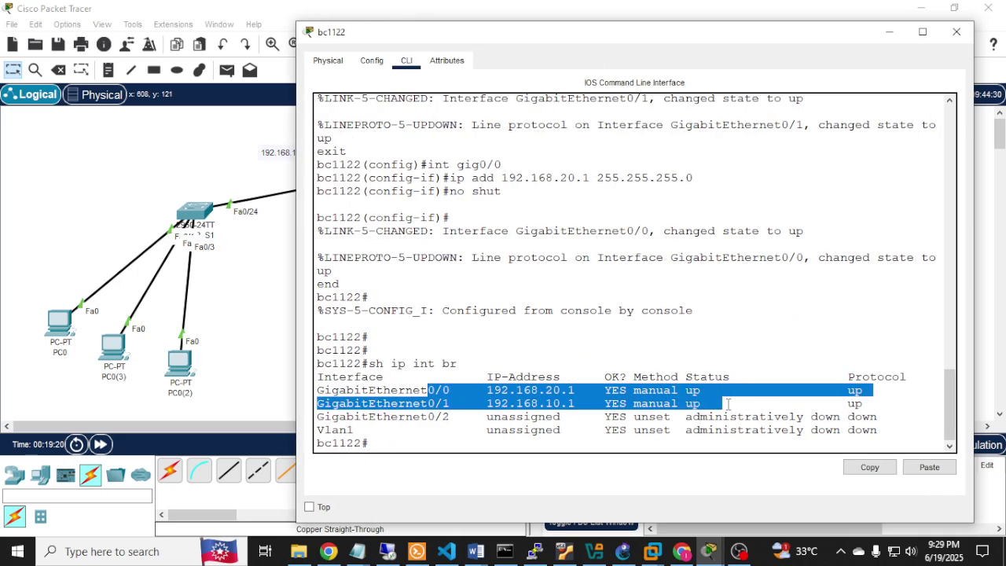
{"action": "left_click", "coordinate": [767, 396]}
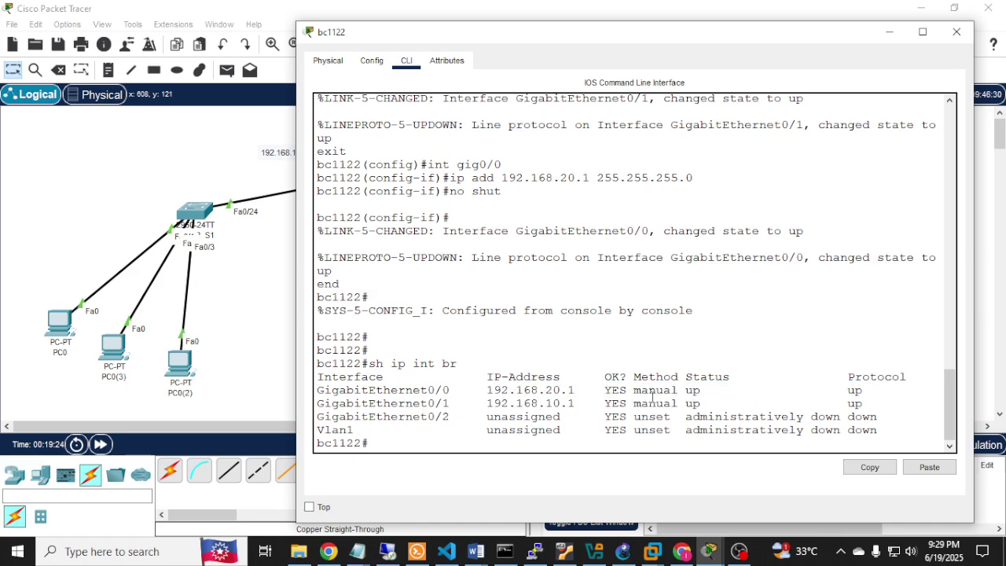
{"action": "left_click_drag", "start_coordinate": [680, 395], "coordinate": [708, 393]}
{"action": "left_click", "coordinate": [680, 398]}
{"action": "left_click_drag", "start_coordinate": [652, 31], "coordinate": [698, 30]}
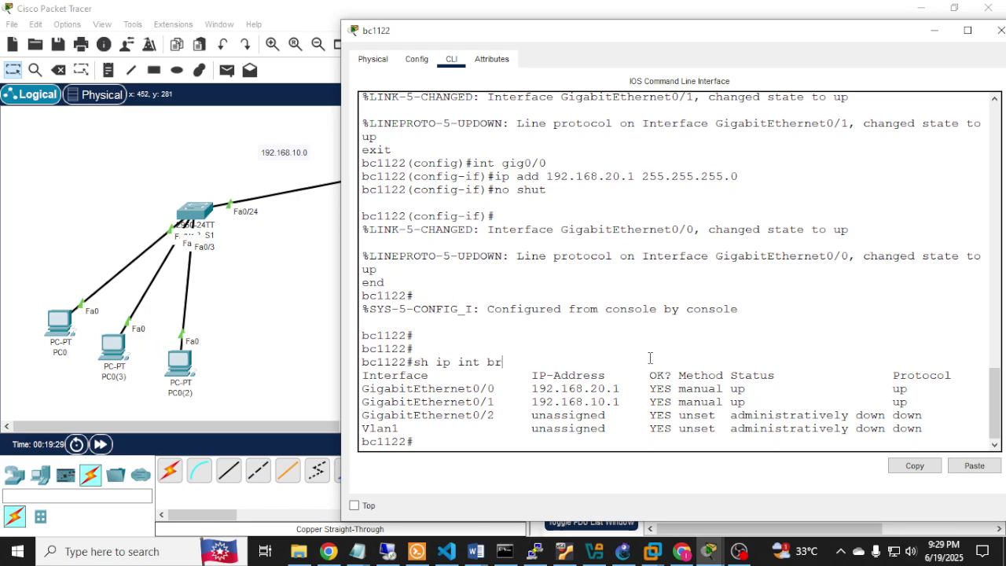
{"action": "left_click", "coordinate": [318, 256]}
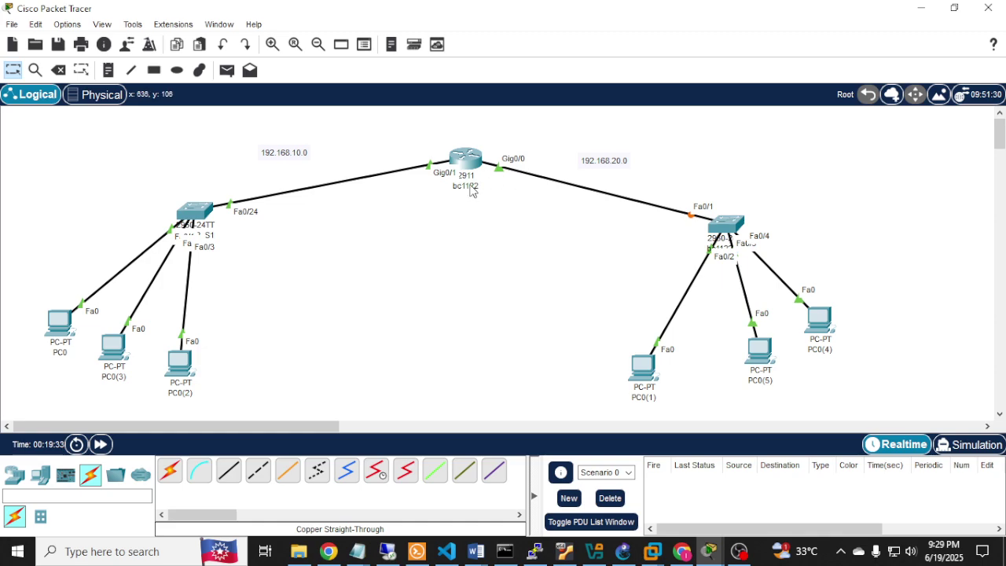
Step: Set the IPv4 configuration of PC0 to DHCP and close its window
{"action": "mouse_move", "coordinate": [470, 193]}
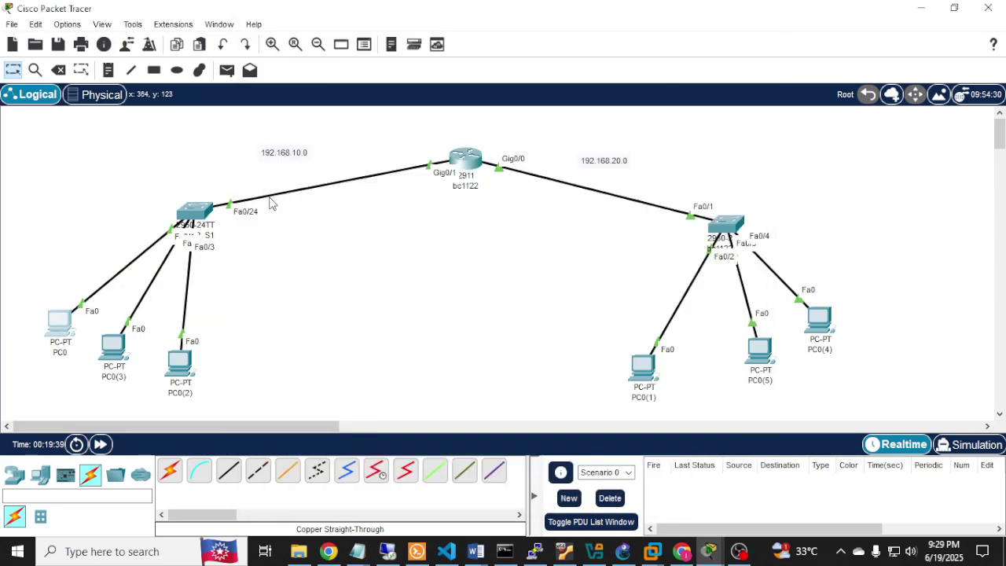
{"action": "left_click", "coordinate": [63, 331]}
{"action": "left_click", "coordinate": [364, 45]}
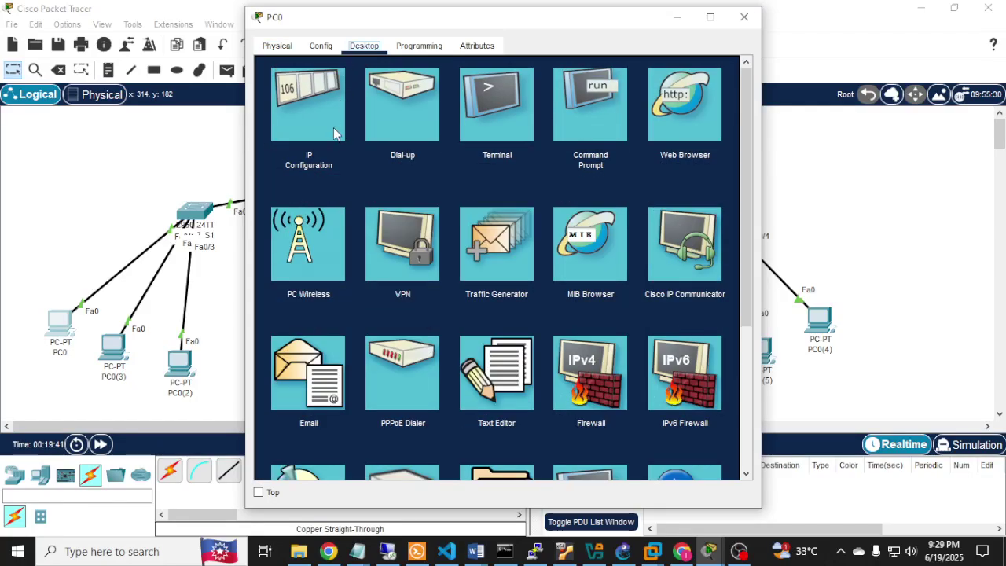
{"action": "left_click", "coordinate": [330, 122]}
{"action": "left_click", "coordinate": [293, 129]}
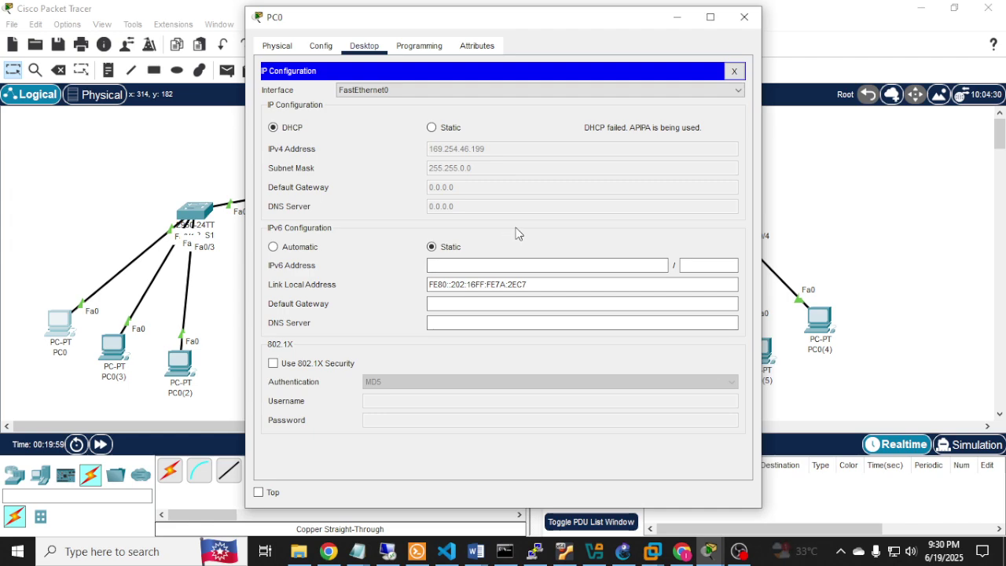
{"action": "left_click", "coordinate": [744, 17]}
Step: Reopen the router's command line, enter global configuration mode with conf t, and create the DHCP pool net_1
{"action": "left_click", "coordinate": [477, 157]}
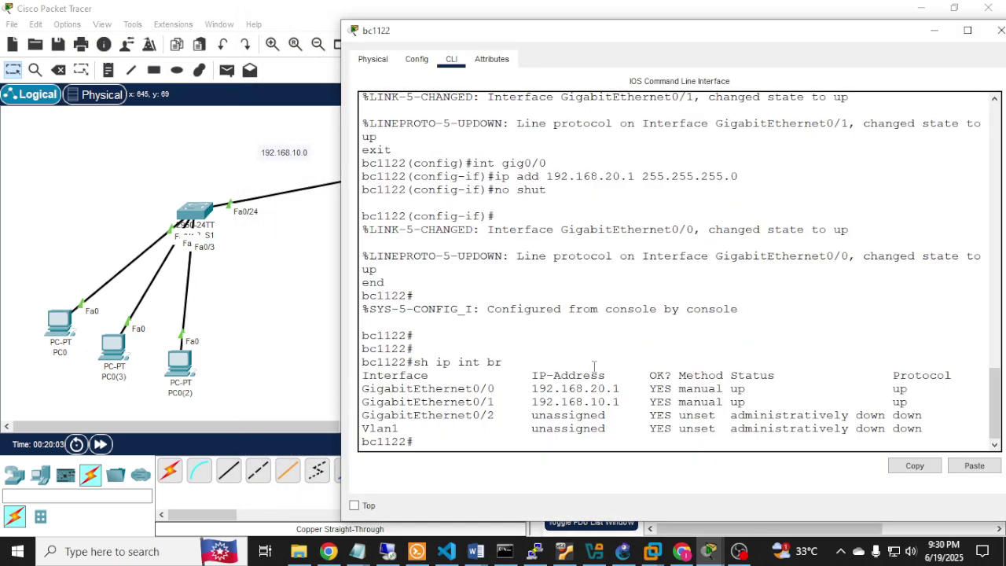
{"action": "type", "text": "conf t"}
{"action": "key", "text": "Return"}
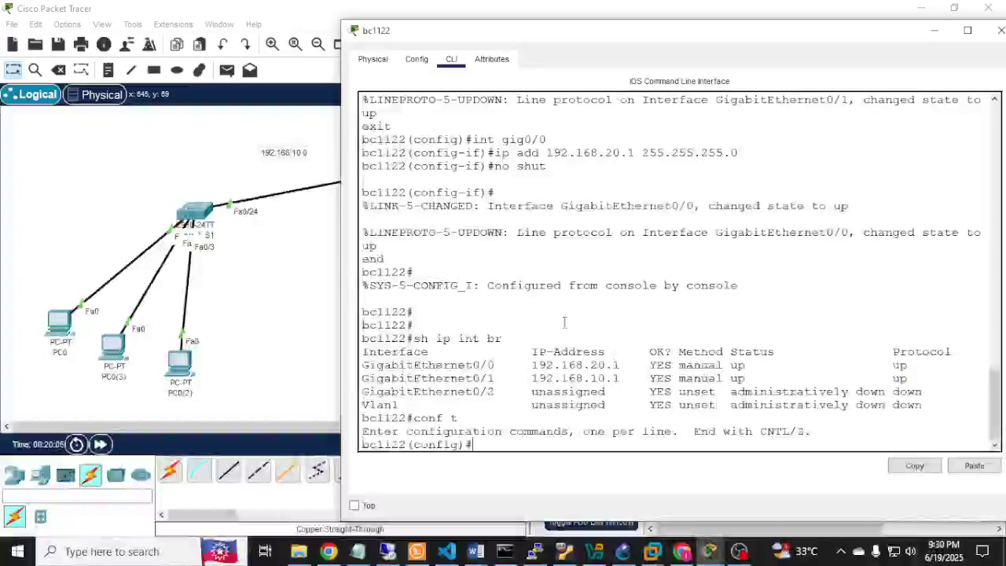
{"action": "type", "text": "ip dh"}
{"action": "key", "text": "Tab"}
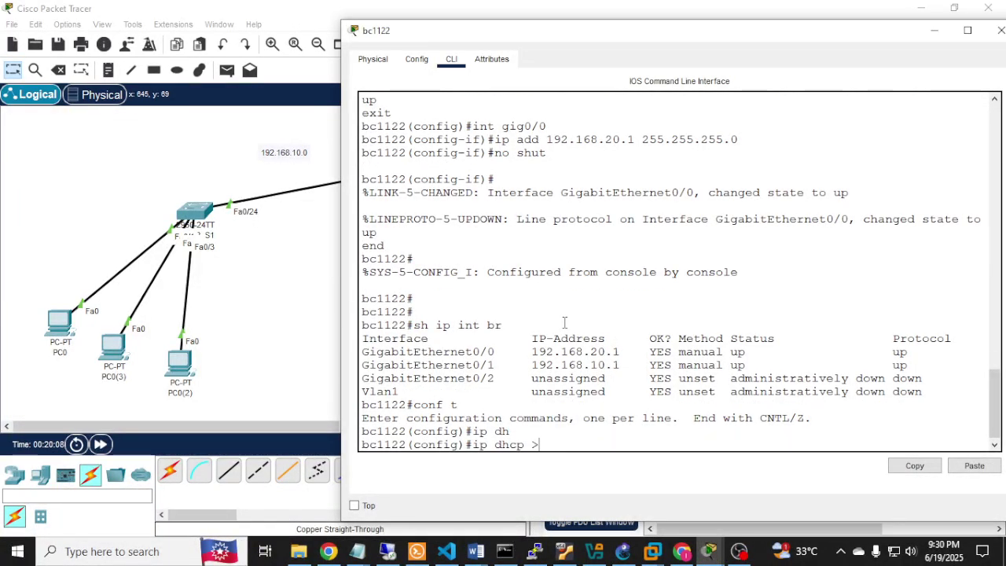
{"action": "type", "text": "?"}
{"action": "type", "text": "p"}
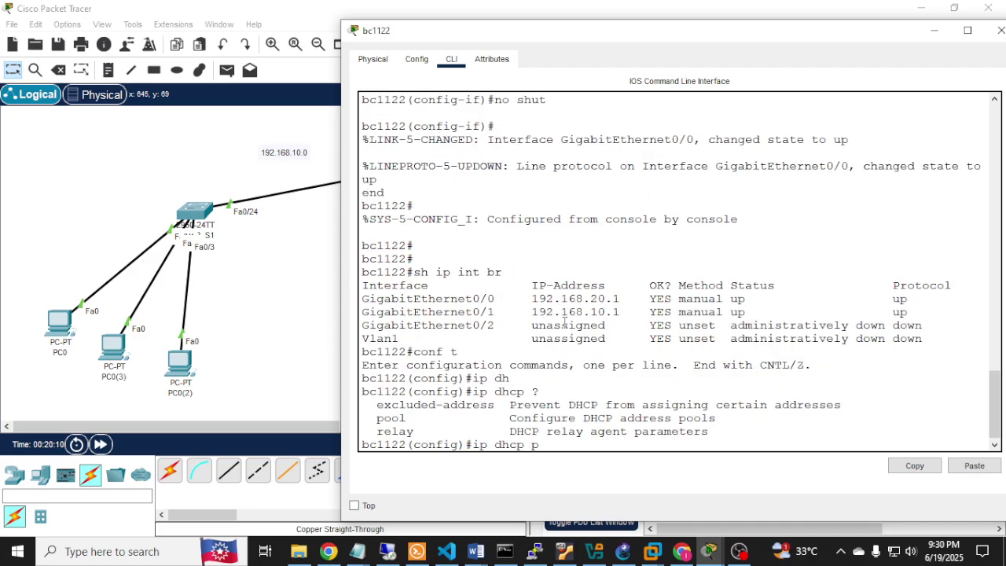
{"action": "type", "text": "ool netw"}
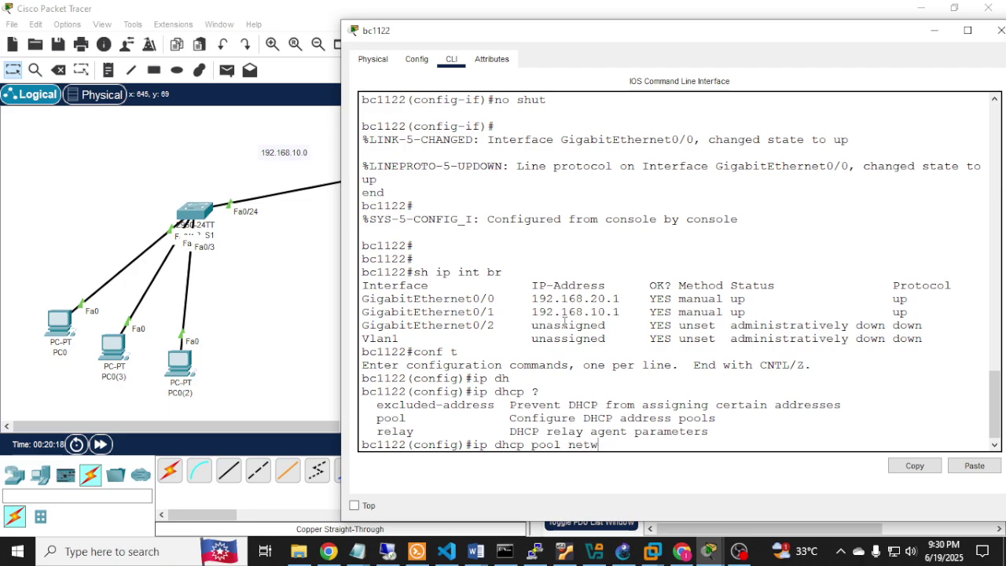
{"action": "key", "text": "BackSpace"}
{"action": "key", "text": "BackSpace"}
{"action": "key", "text": "BackSpace"}
{"action": "key", "text": "Return"}
Step: Assign network 192.168.10.0 with mask 255.255.255.0 to the net_1 DHCP pool, checking the command's syntax help for the missing argument
{"action": "type", "text": "net"}
{"action": "key", "text": "Tab"}
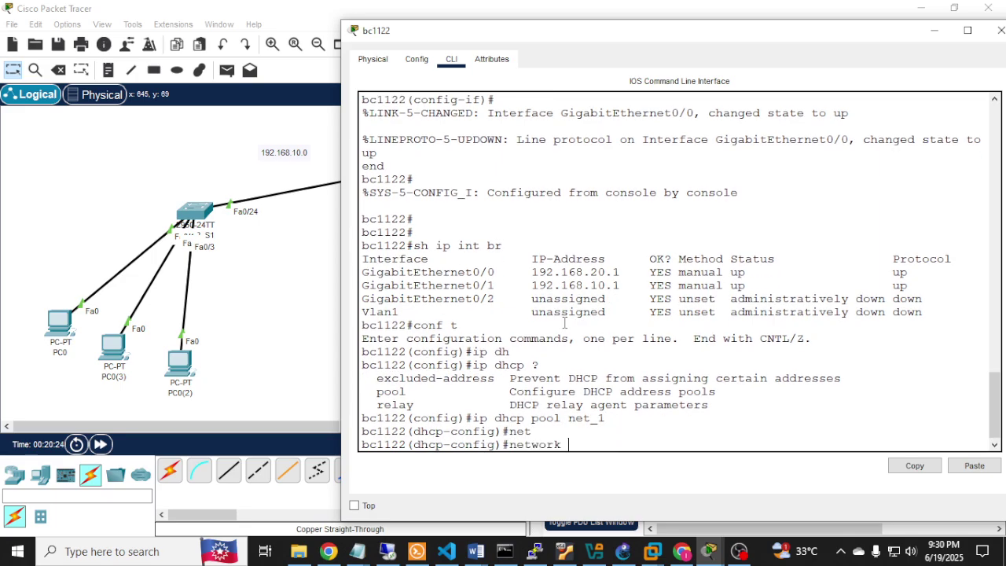
{"action": "type", "text": "192.168.10"}
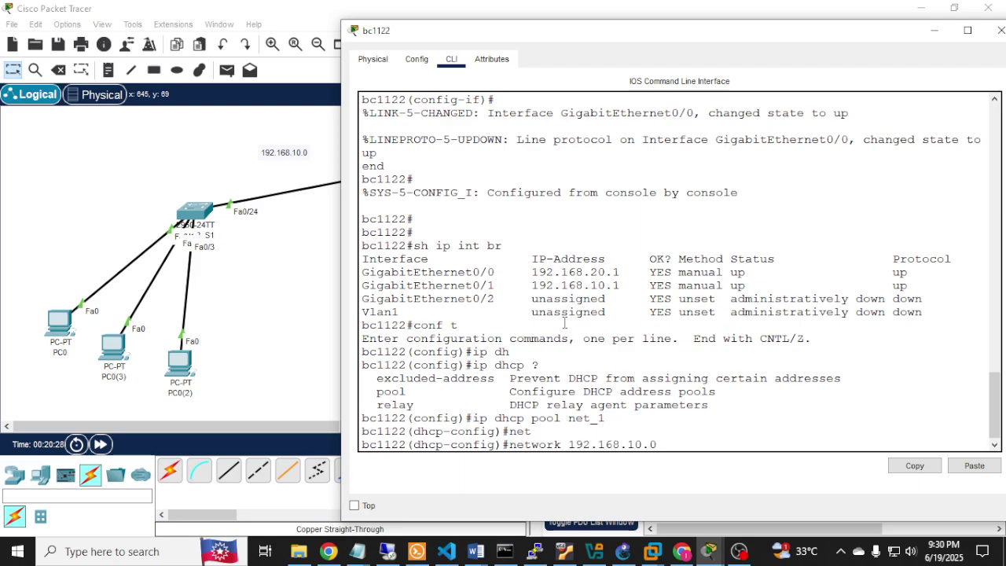
{"action": "type", "text": ".0"}
{"action": "key", "text": "Return"}
{"action": "key", "text": "Up"}
{"action": "type", "text": "?"}
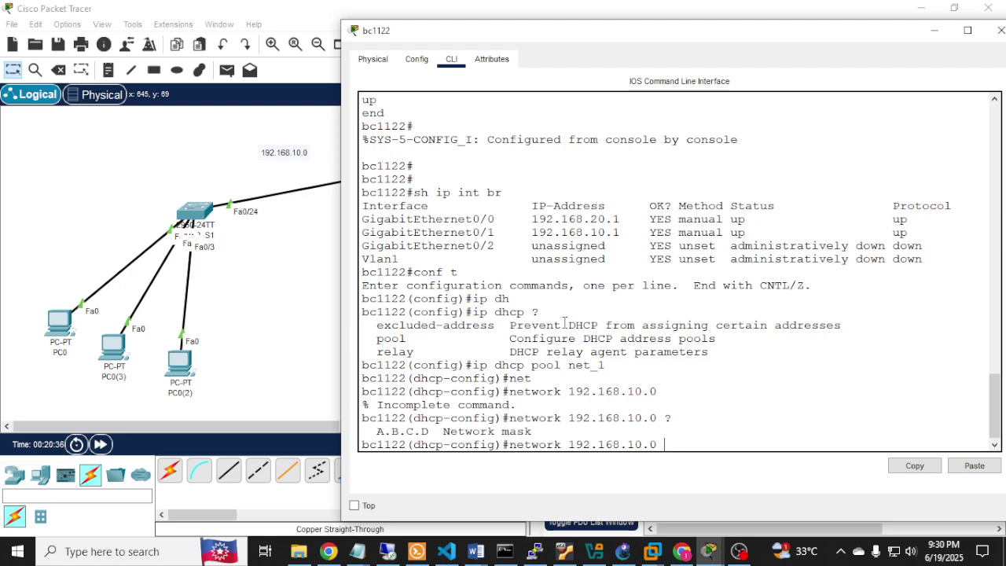
{"action": "type", "text": "255.255.255.0"}
{"action": "key", "text": "Return"}
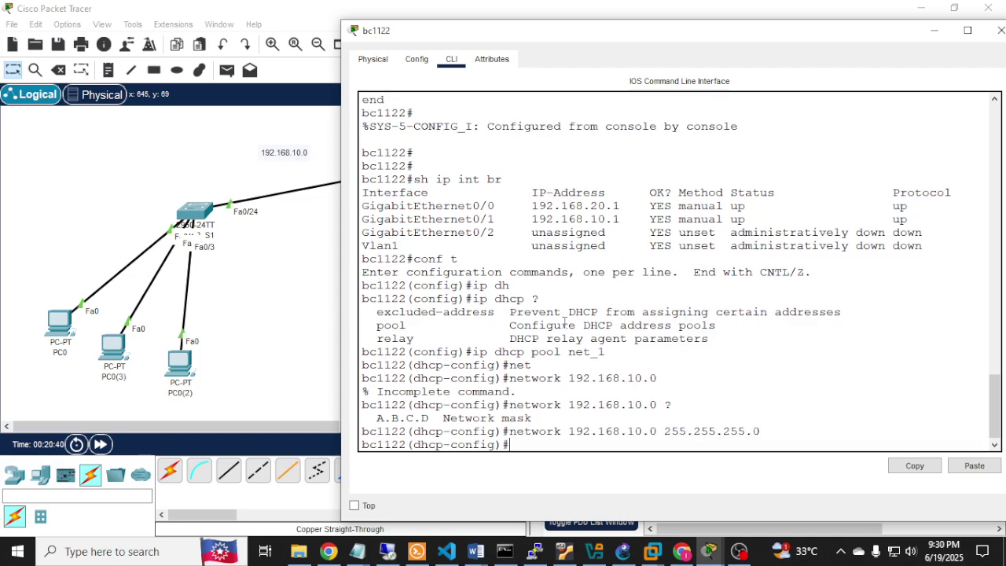
Step: Set the net_1 pool's default router to 192.168.10.1, checking the gateway interface against the network topology
{"action": "type", "text": "deg"}
{"action": "key", "text": "Tab"}
{"action": "key", "text": "BackSpace"}
{"action": "type", "text": "f"}
{"action": "key", "text": "Tab"}
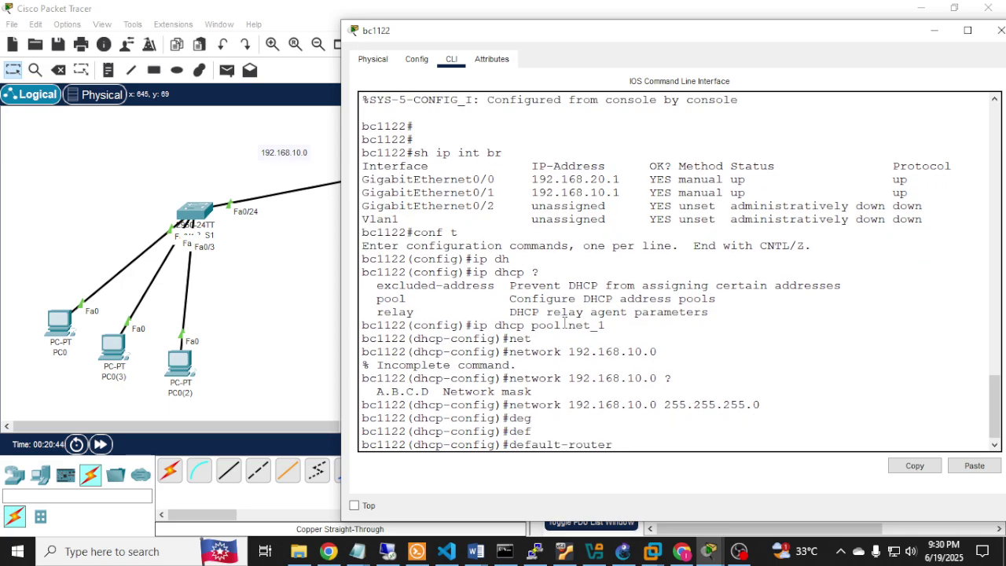
{"action": "type", "text": "192.168.10.1"}
{"action": "left_click_drag", "start_coordinate": [616, 35], "coordinate": [799, 39]}
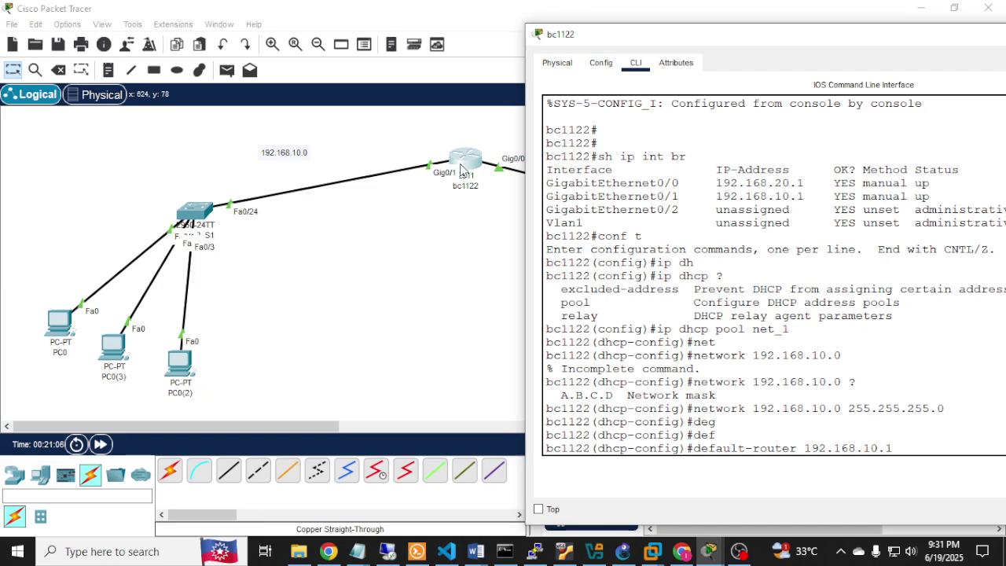
{"action": "left_click", "coordinate": [440, 257]}
{"action": "left_click_drag", "start_coordinate": [24, 306], "coordinate": [236, 374]}
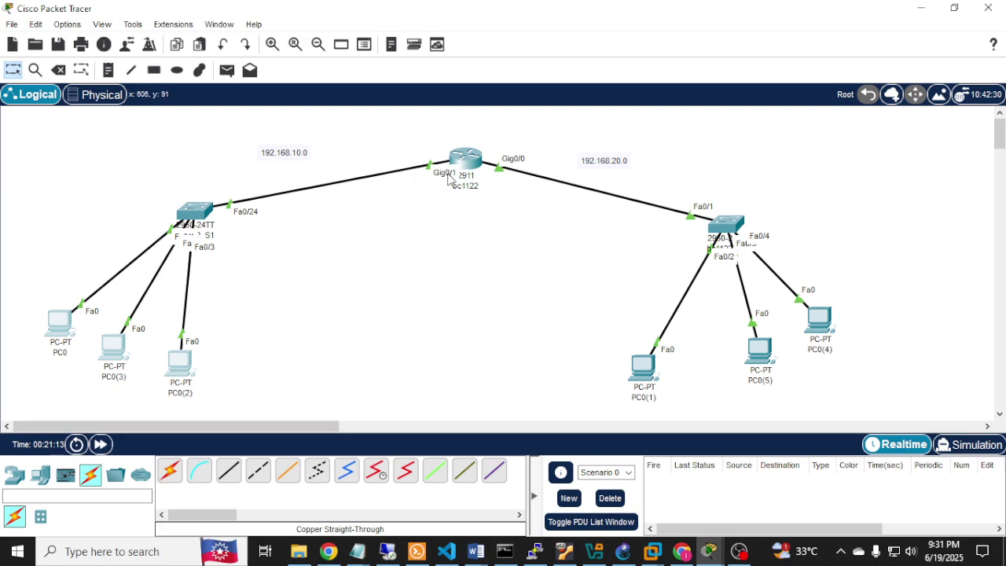
{"action": "left_click", "coordinate": [709, 551]}
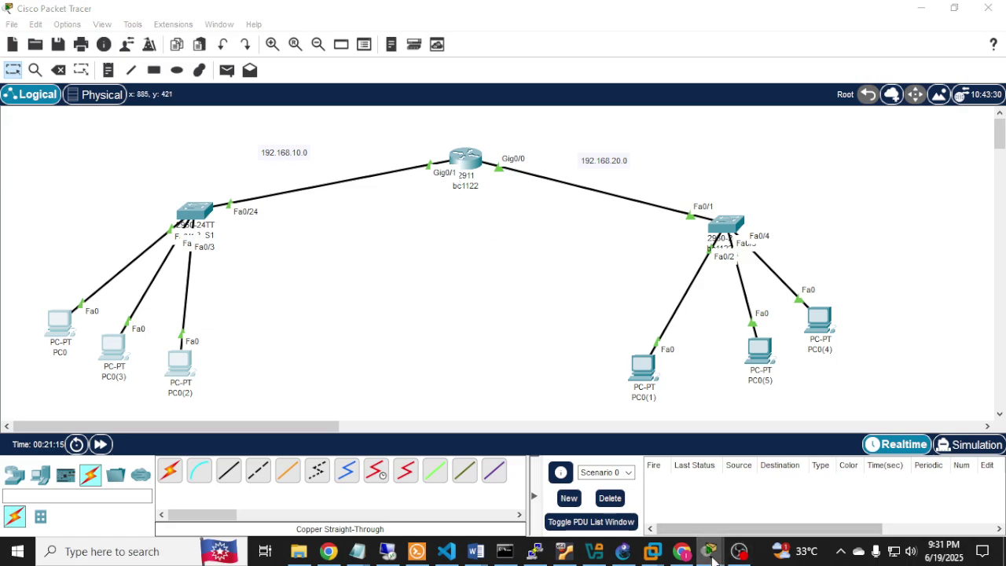
{"action": "left_click", "coordinate": [801, 508]}
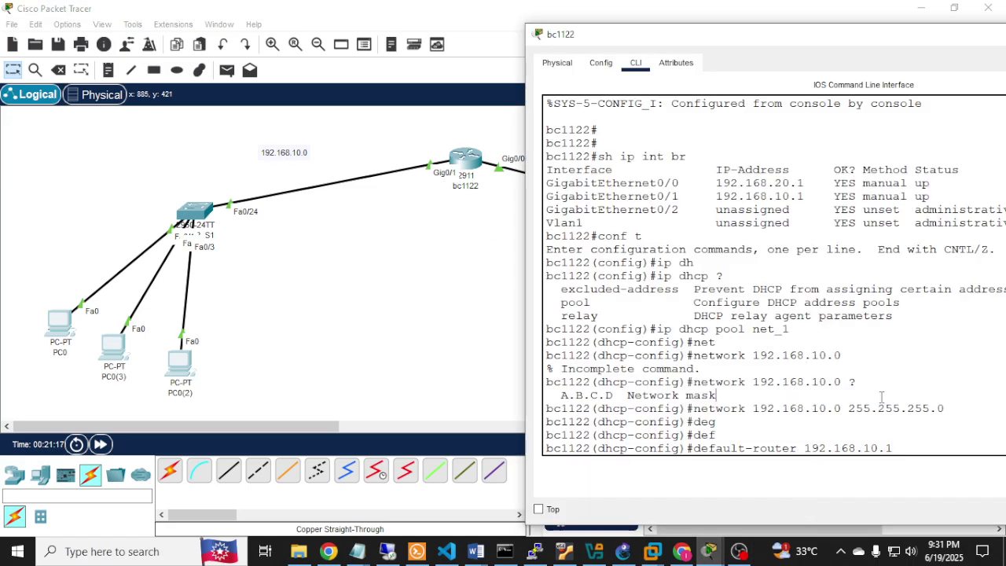
{"action": "key", "text": "Return"}
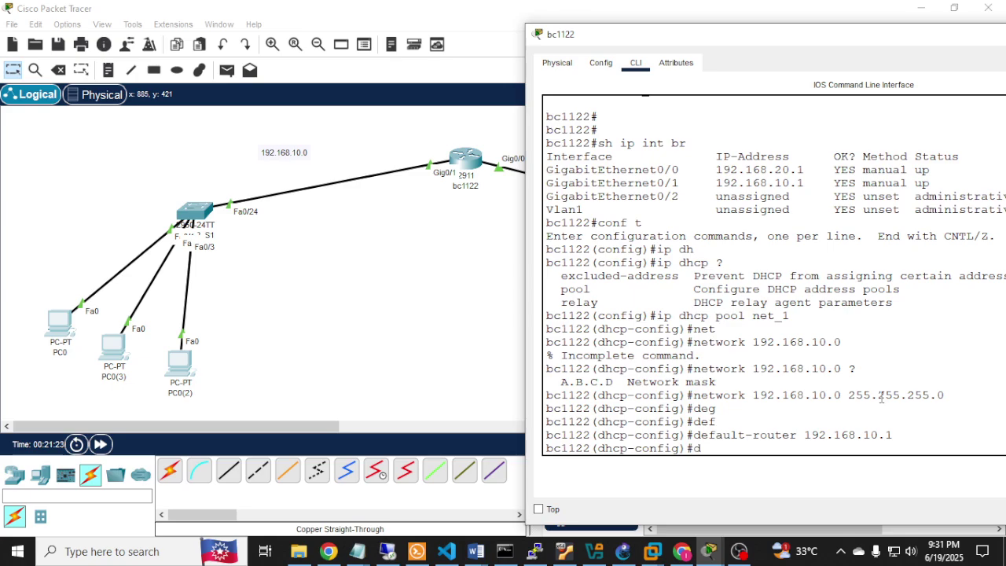
Step: Set the DNS server of the net_1 pool to 192.168.10.3
{"action": "type", "text": "ip dn"}
{"action": "key", "text": "Tab"}
{"action": "type", "text": "s"}
{"action": "key", "text": "Tab"}
{"action": "key", "text": "BackSpace"}
{"action": "key", "text": "BackSpace"}
{"action": "key", "text": "BackSpace"}
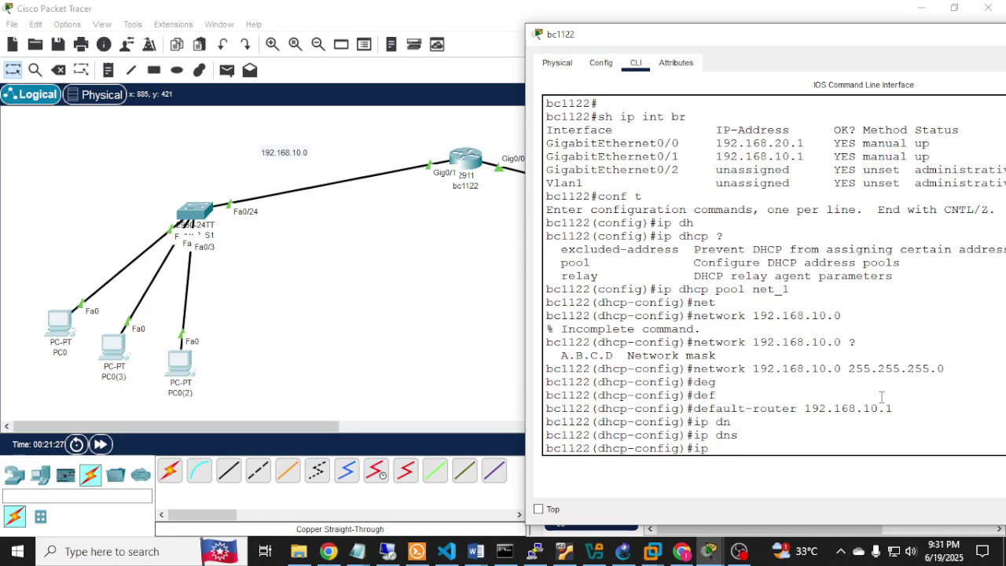
{"action": "type", "text": "d"}
{"action": "type", "text": "ns"}
{"action": "key", "text": "Tab"}
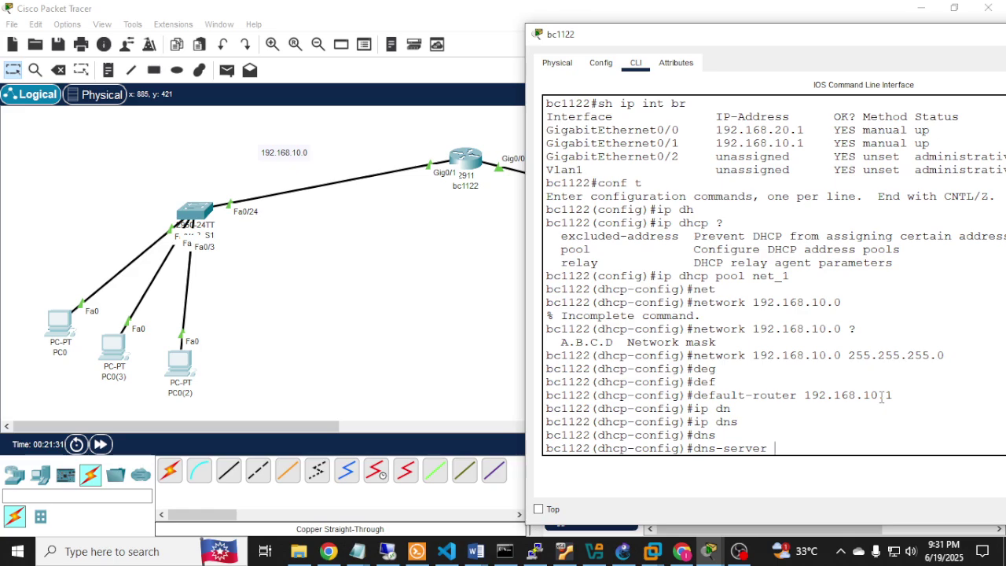
{"action": "type", "text": "192.168.10.3"}
{"action": "key", "text": "Return"}
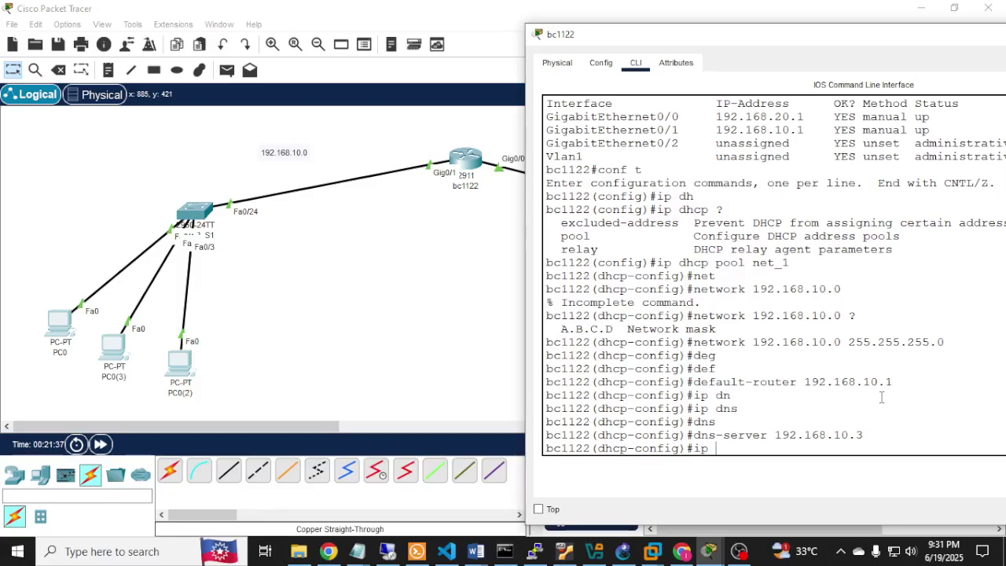
Step: Exit the net_1 pool configuration and create a second DHCP pool named net_2
{"action": "key", "text": "BackSpace"}
{"action": "key", "text": "BackSpace"}
{"action": "key", "text": "BackSpace"}
{"action": "type", "text": "exit"}
{"action": "key", "text": "Return"}
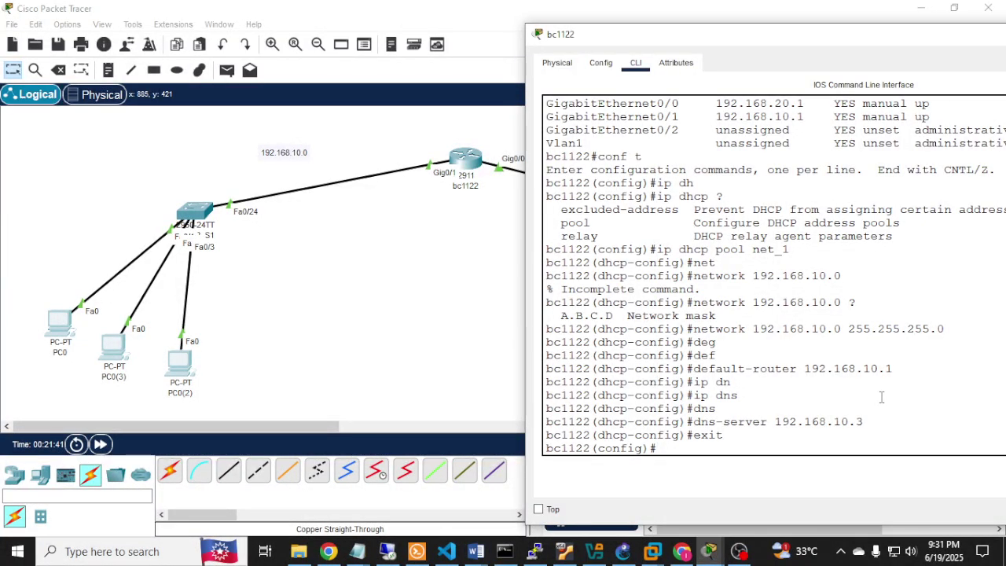
{"action": "type", "text": "ip dhcp"}
{"action": "key", "text": "Tab"}
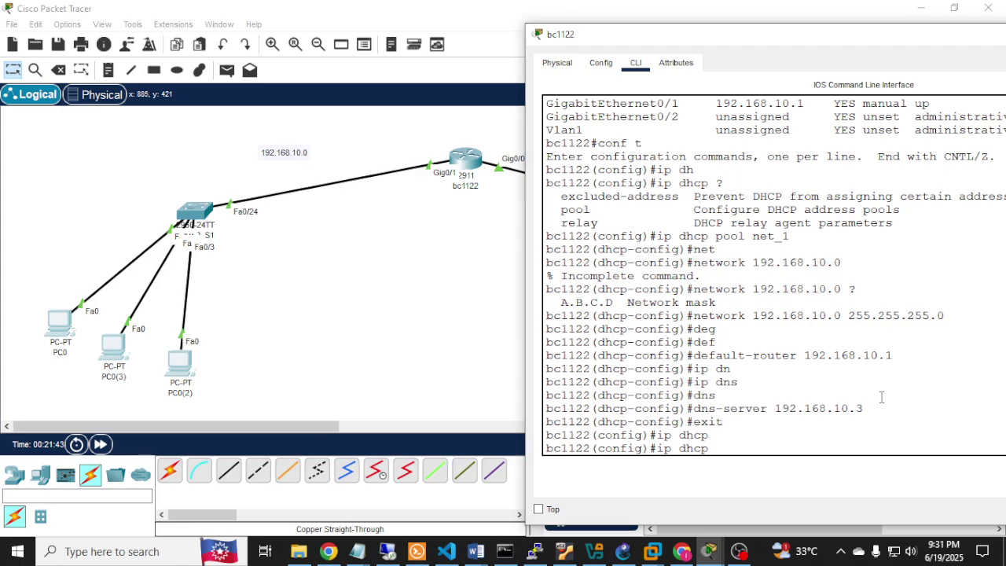
{"action": "type", "text": "poo"}
{"action": "key", "text": "Tab"}
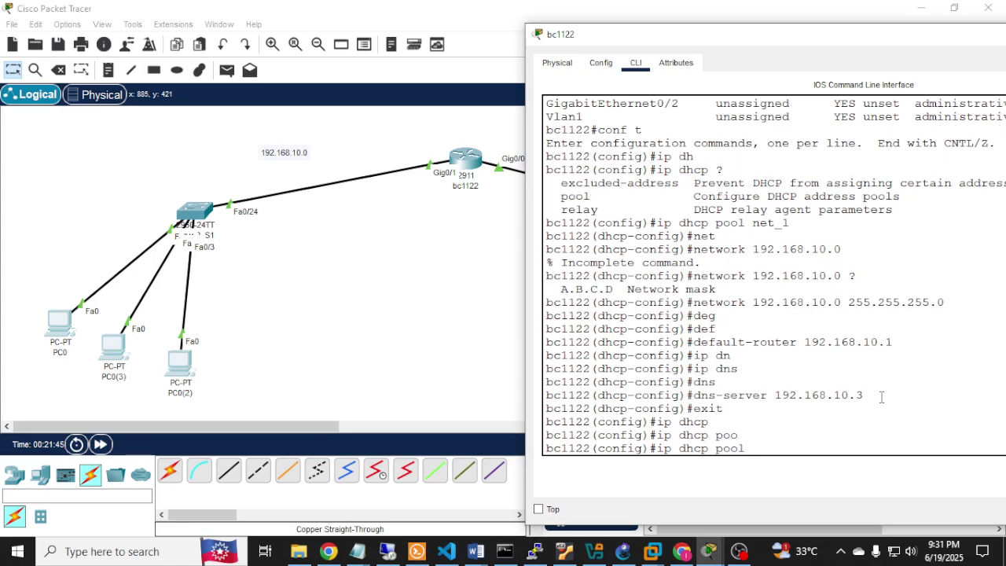
{"action": "type", "text": "net_2"}
{"action": "key", "text": "Return"}
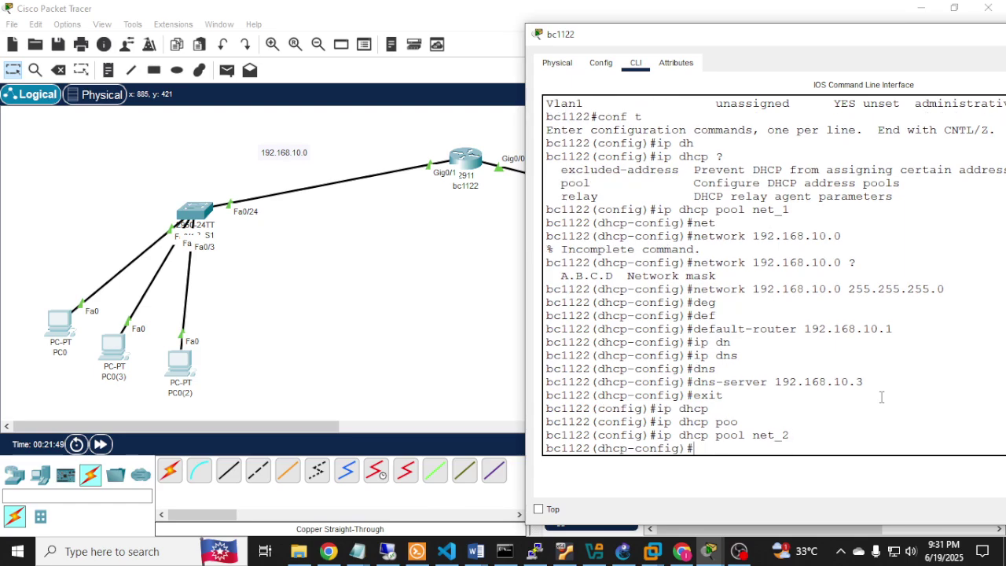
Step: Review the net_2 pool command and examine the device groups of both subnets in the network topology
{"action": "left_click_drag", "start_coordinate": [877, 38], "coordinate": [654, 29]}
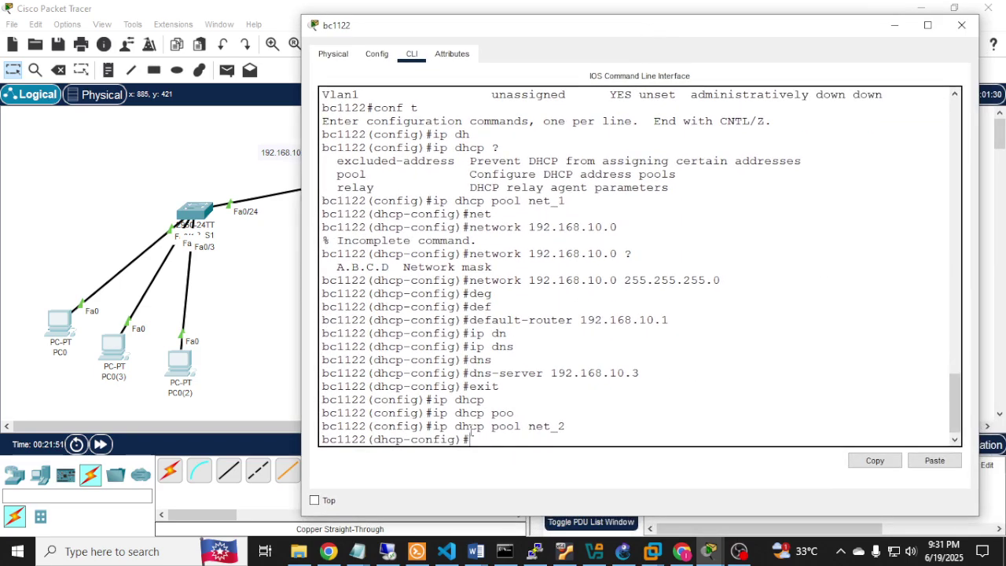
{"action": "left_click_drag", "start_coordinate": [437, 426], "coordinate": [582, 422]}
{"action": "left_click", "coordinate": [436, 428]}
{"action": "left_click_drag", "start_coordinate": [434, 431], "coordinate": [552, 428]}
{"action": "left_click", "coordinate": [554, 427]}
{"action": "left_click", "coordinate": [578, 428]}
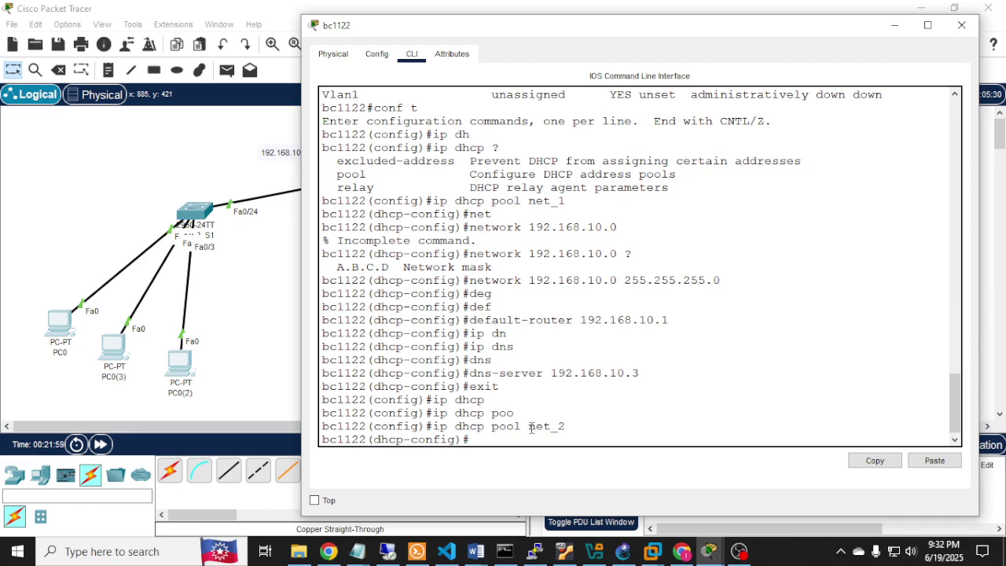
{"action": "left_click_drag", "start_coordinate": [529, 429], "coordinate": [566, 429]}
{"action": "left_click_drag", "start_coordinate": [800, 32], "coordinate": [531, 33]}
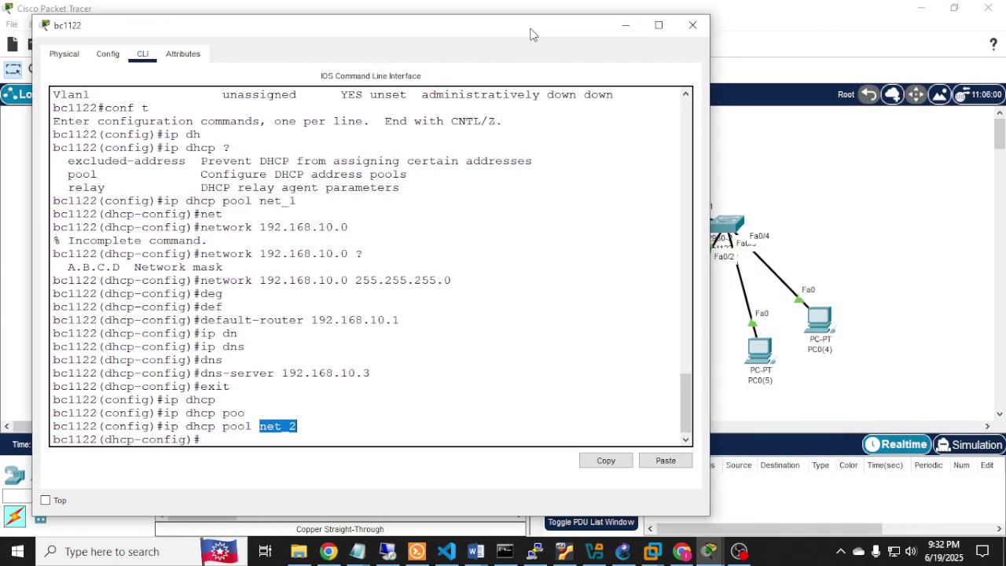
{"action": "left_click", "coordinate": [627, 26]}
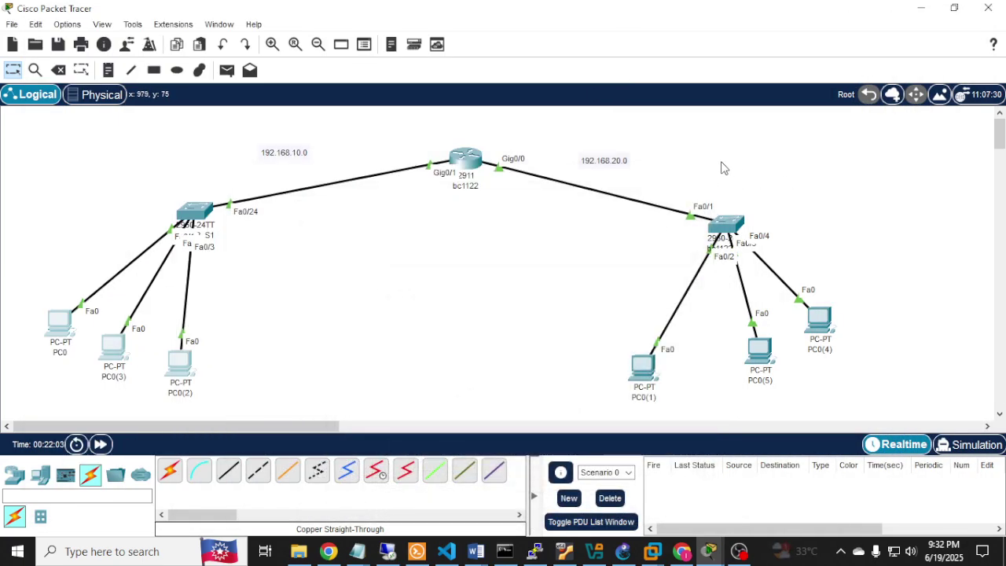
{"action": "left_click_drag", "start_coordinate": [653, 158], "coordinate": [877, 424]}
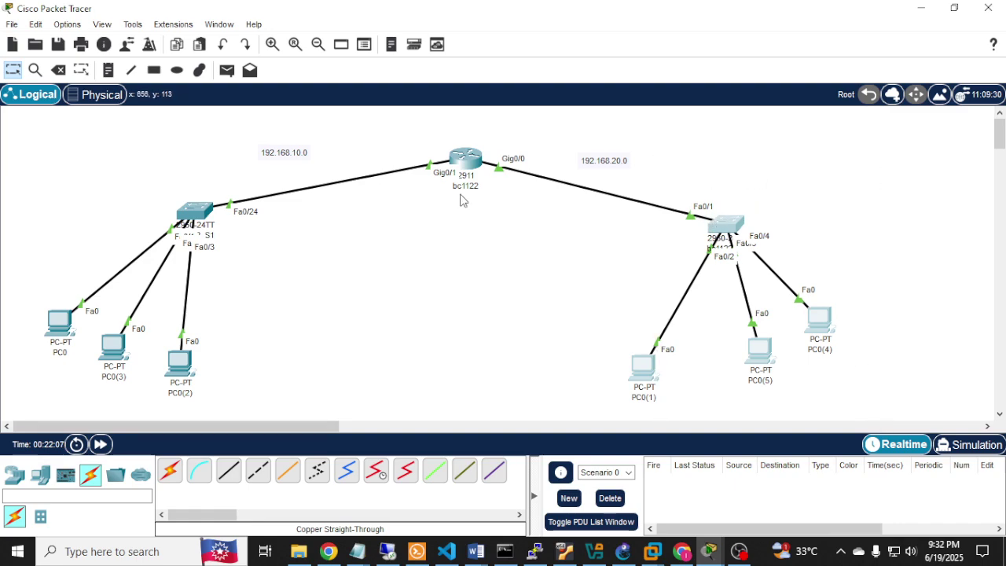
{"action": "left_click_drag", "start_coordinate": [45, 181], "coordinate": [304, 402]}
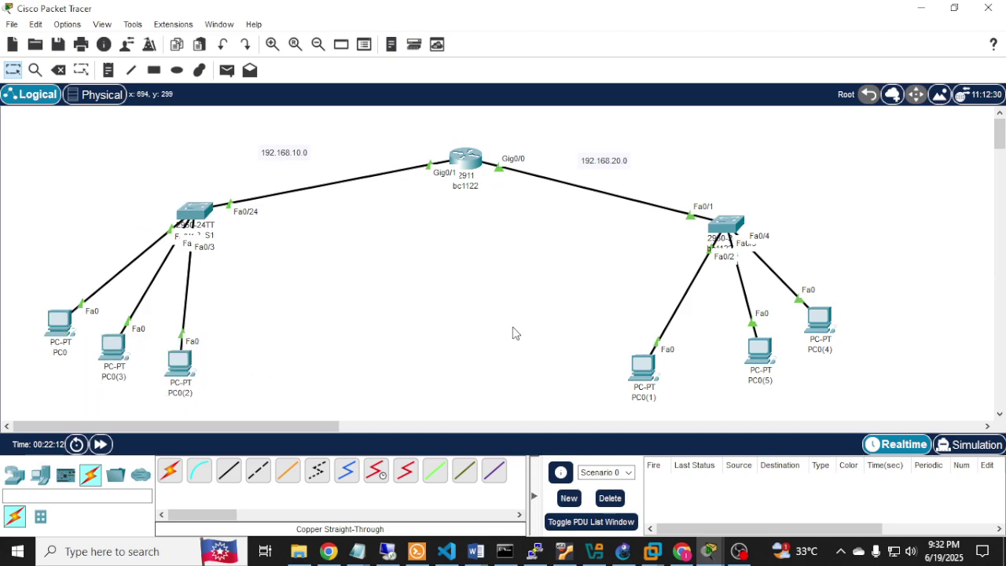
Step: Return to the router's command line and assign network 192.168.20.0 with mask 255.255.255.0 to the net_2 pool
{"action": "mouse_move", "coordinate": [710, 550]}
{"action": "left_click", "coordinate": [800, 494]}
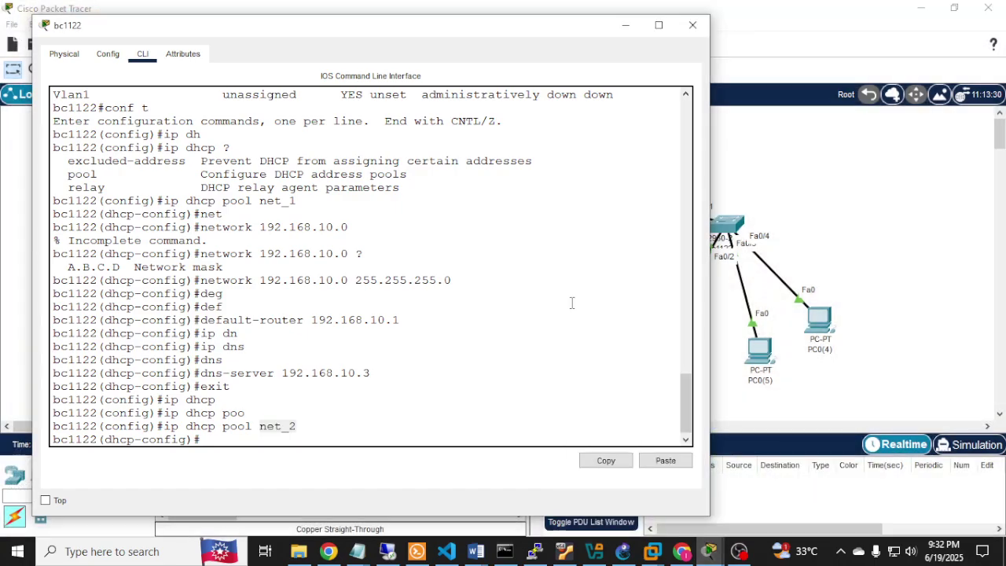
{"action": "mouse_move", "coordinate": [522, 33]}
{"action": "left_mouse_down"}
{"action": "mouse_move", "coordinate": [442, 49]}
{"action": "mouse_move", "coordinate": [506, 28]}
{"action": "left_mouse_up"}
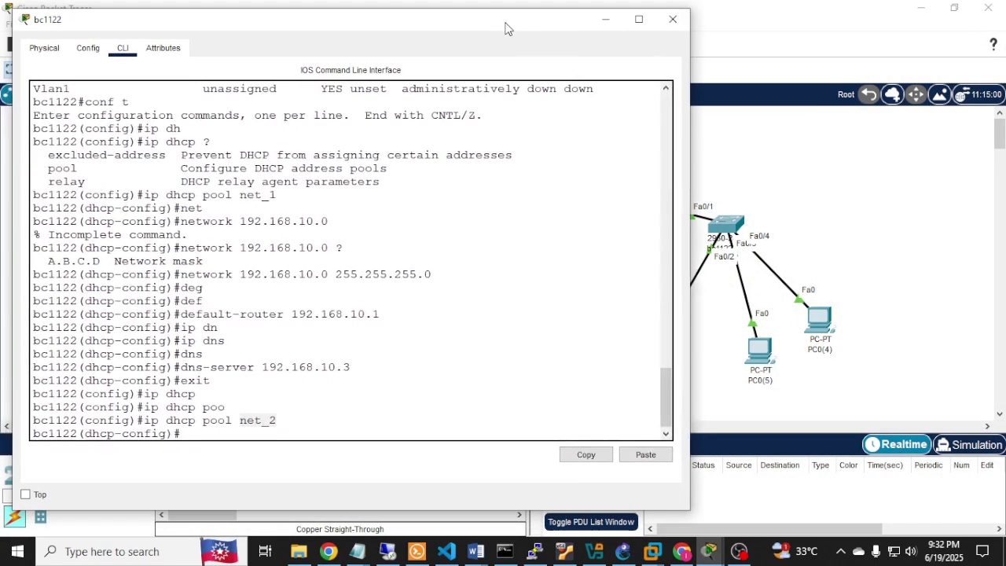
{"action": "double_click", "coordinate": [257, 420]}
{"action": "scroll", "coordinate": [242, 279], "scroll_direction": "up", "scroll_amount": 2}
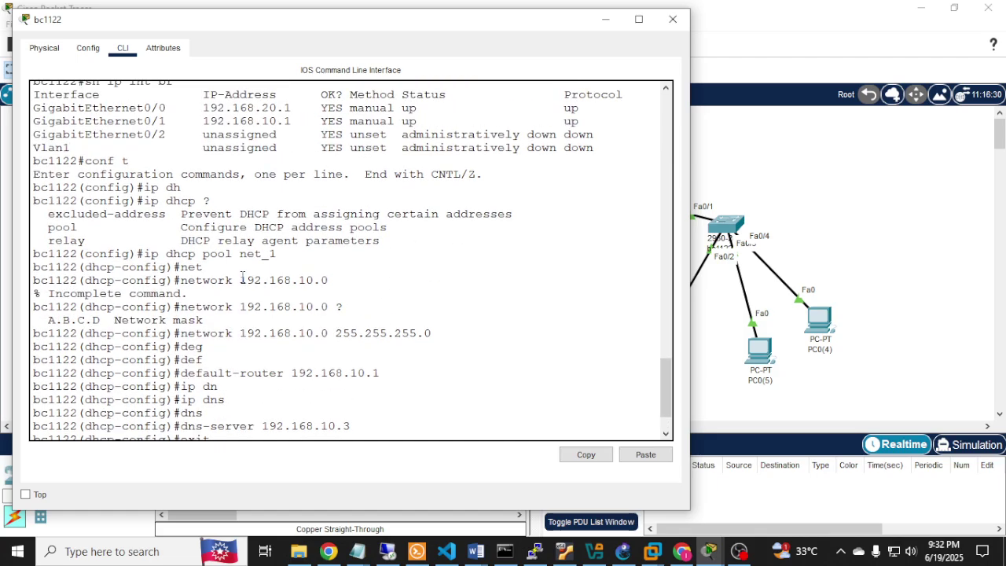
{"action": "left_click_drag", "start_coordinate": [240, 124], "coordinate": [285, 109]}
{"action": "scroll", "coordinate": [318, 261], "scroll_direction": "down", "scroll_amount": 2}
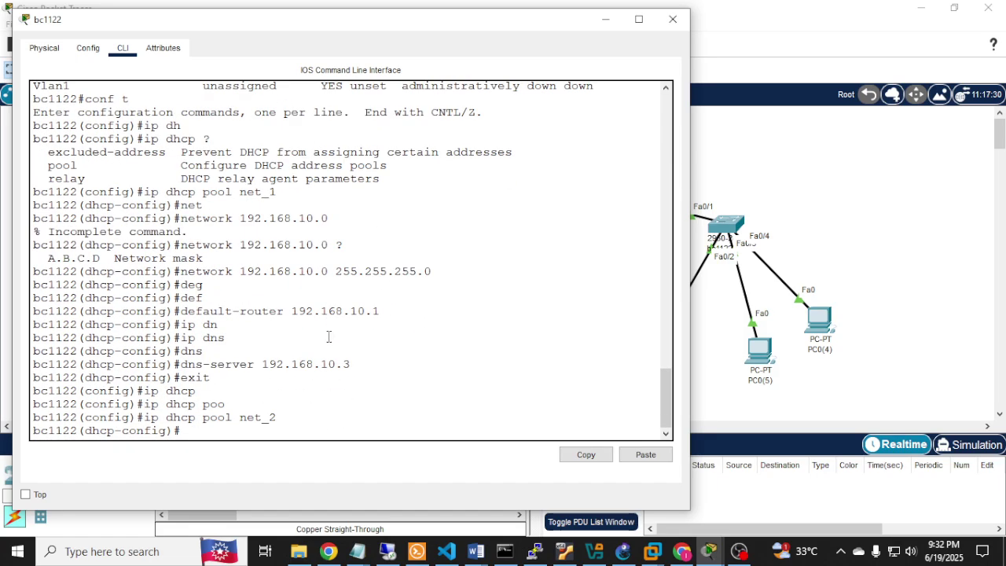
{"action": "type", "text": "net"}
{"action": "key", "text": "Tab"}
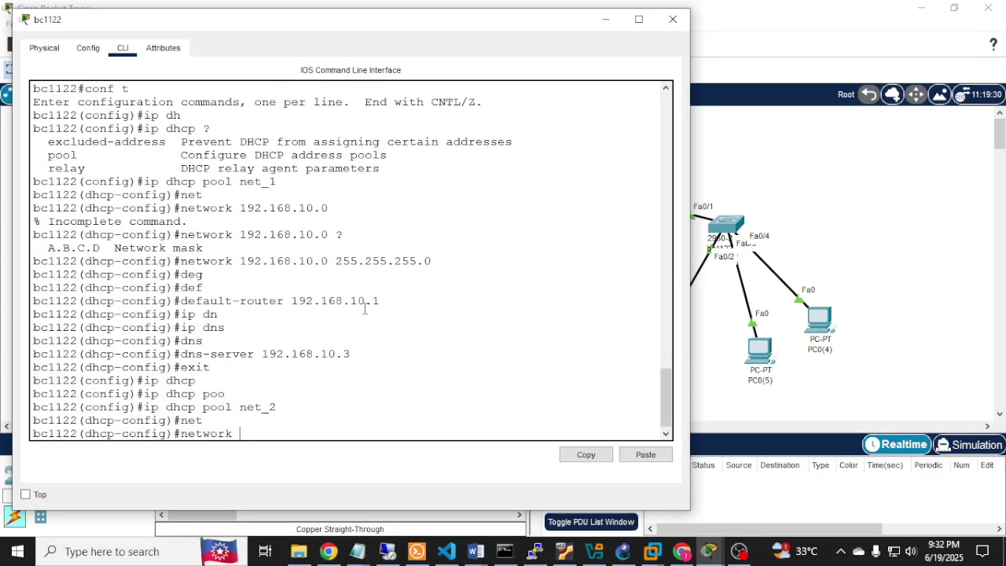
{"action": "type", "text": "192.168.20.0 255.255.255"}
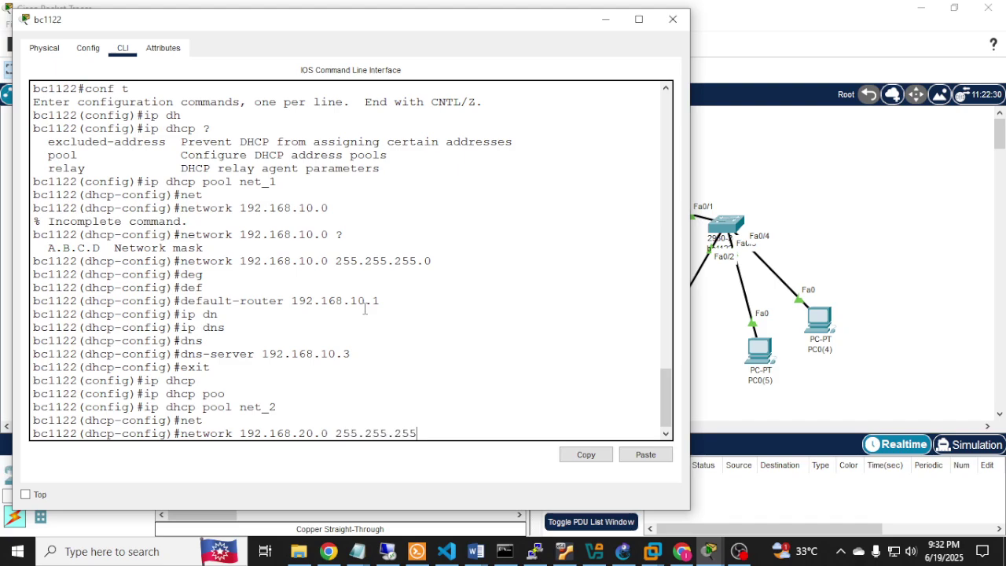
{"action": "type", "text": ".0"}
{"action": "key", "text": "Return"}
Step: Set the default router of the net_2 pool to 192.168.20.1
{"action": "type", "text": "de"}
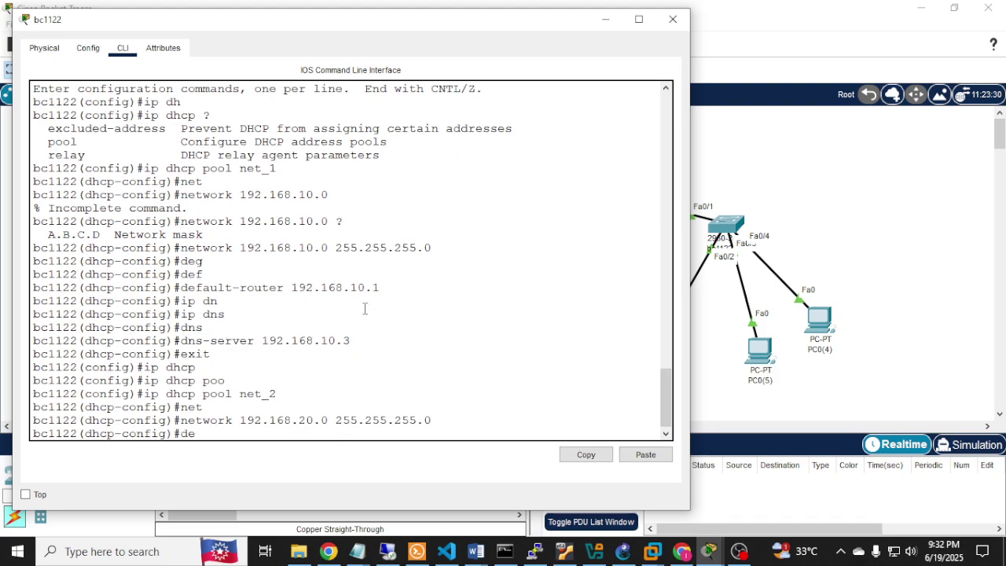
{"action": "type", "text": "fa"}
{"action": "key", "text": "Tab"}
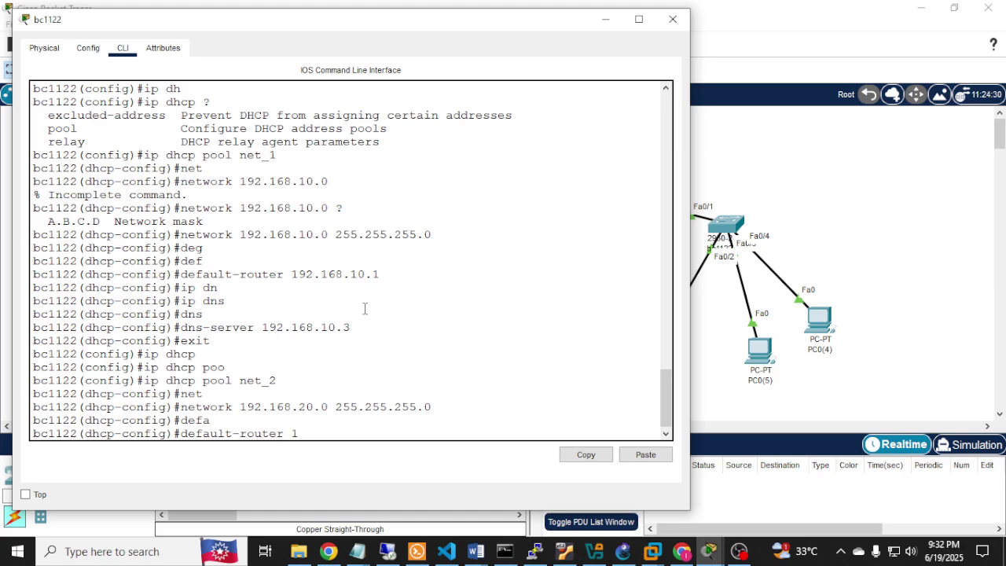
{"action": "type", "text": "192.168.20.1"}
{"action": "key", "text": "Return"}
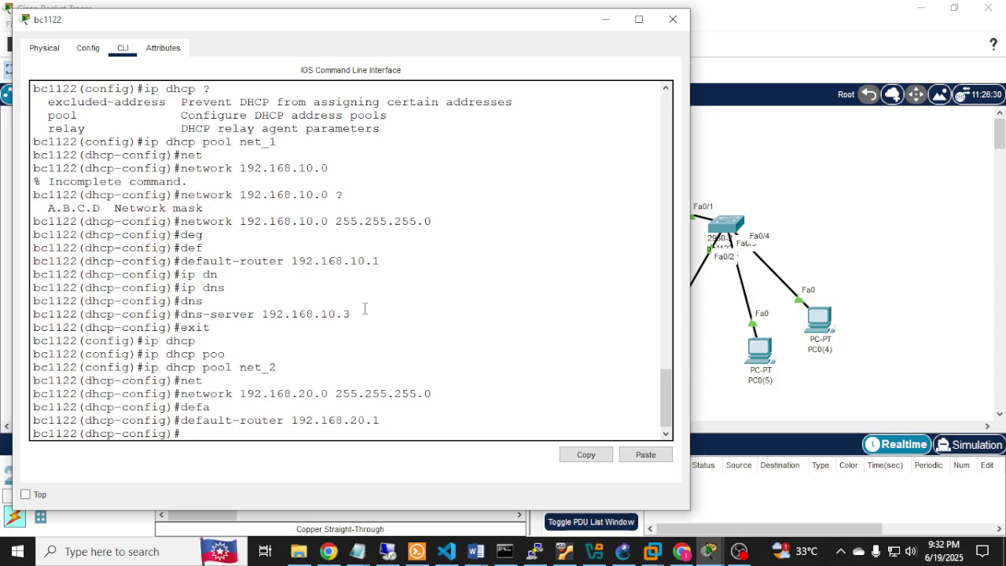
Step: Set the DNS server of the net_2 pool to 192.168.20.3 and review the entered address
{"action": "type", "text": "dns"}
{"action": "key", "text": "Tab"}
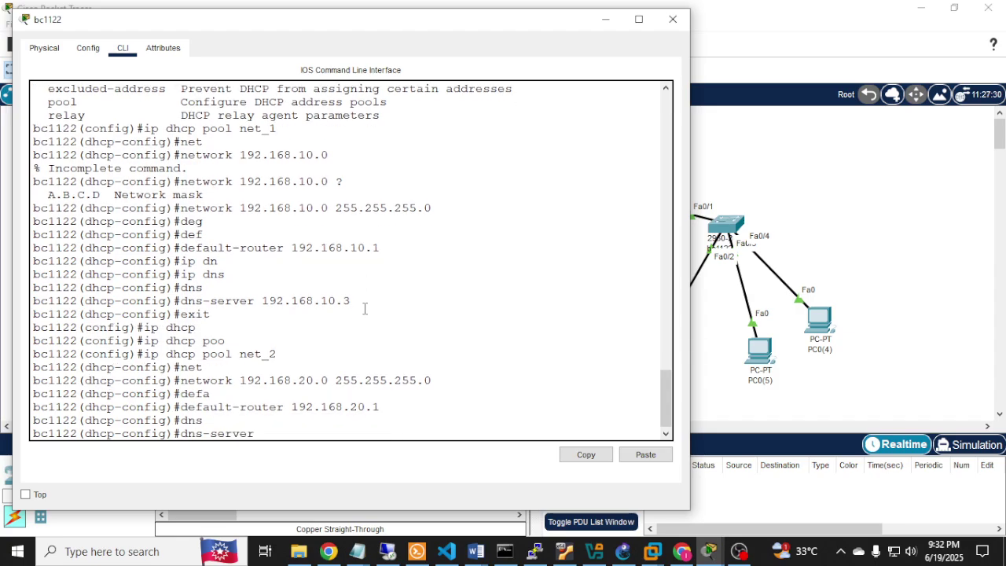
{"action": "type", "text": "192.168"}
{"action": "type", "text": ".1"}
{"action": "type", "text": "20.3"}
{"action": "key", "text": "Return"}
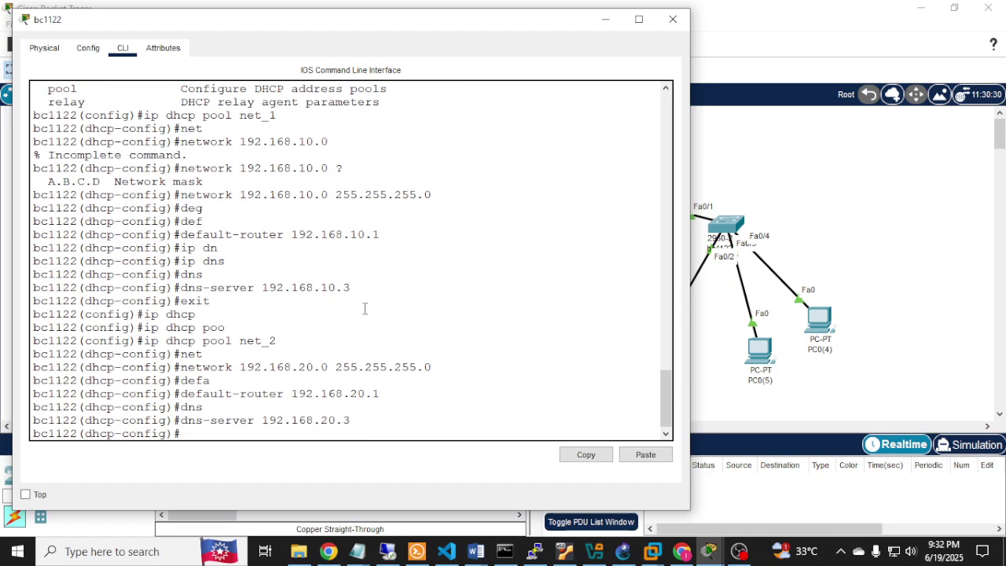
{"action": "left_click", "coordinate": [225, 420]}
{"action": "left_click_drag", "start_coordinate": [263, 421], "coordinate": [358, 419]}
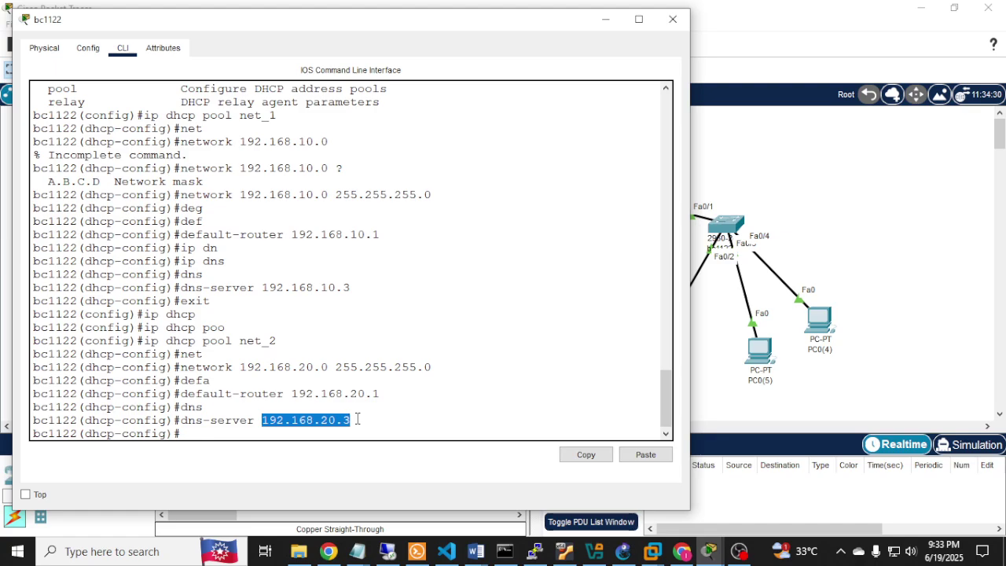
Step: Review the default router, network address and subnet mask entered for the net_2 pool
{"action": "left_click_drag", "start_coordinate": [292, 394], "coordinate": [374, 397]}
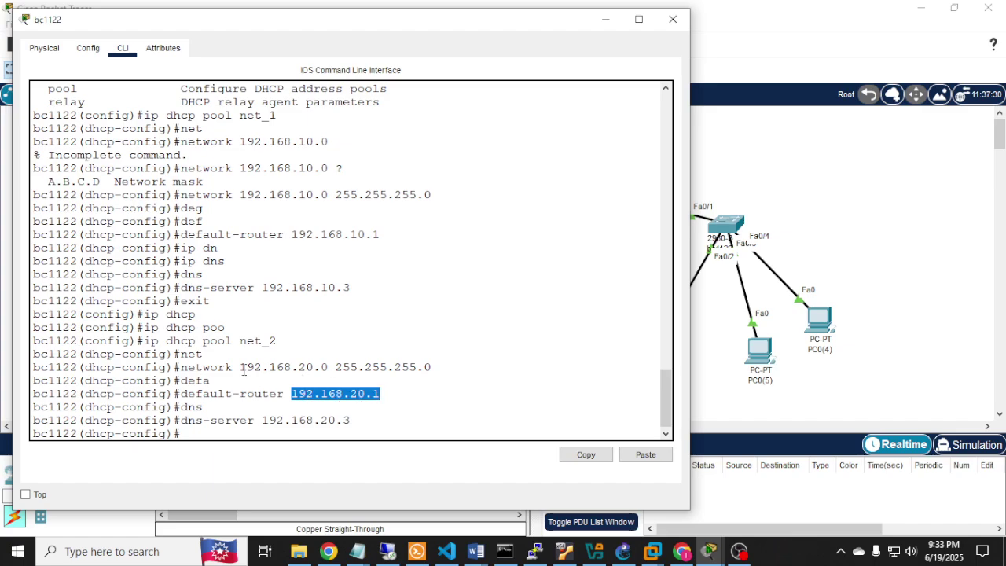
{"action": "left_click_drag", "start_coordinate": [240, 367], "coordinate": [432, 368]}
{"action": "left_click", "coordinate": [381, 367]}
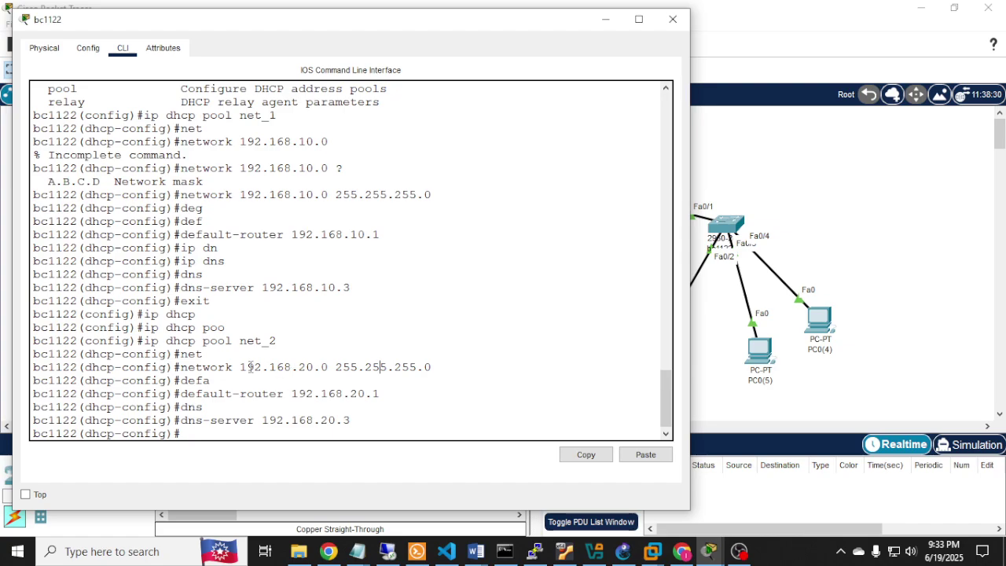
{"action": "left_click_drag", "start_coordinate": [234, 367], "coordinate": [432, 368]}
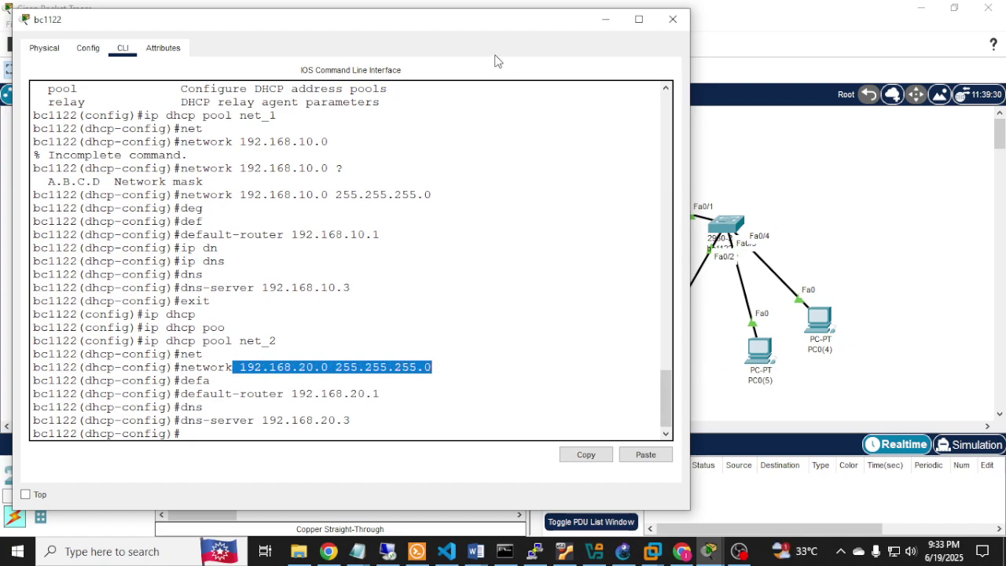
Step: Exit the net_2 pool's DHCP configuration to the router's global configuration mode
{"action": "left_click_drag", "start_coordinate": [477, 22], "coordinate": [728, 52]}
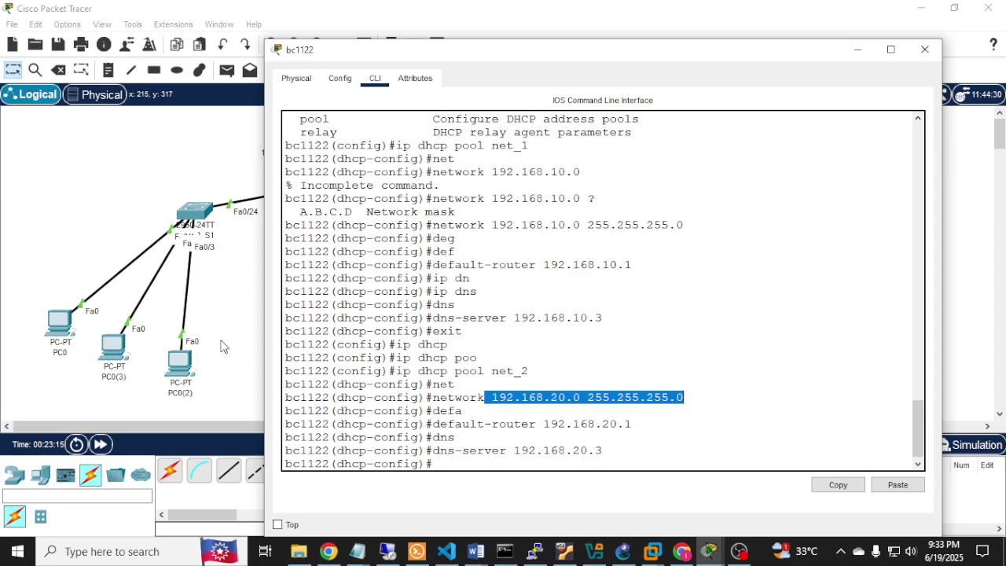
{"action": "left_click", "coordinate": [620, 402]}
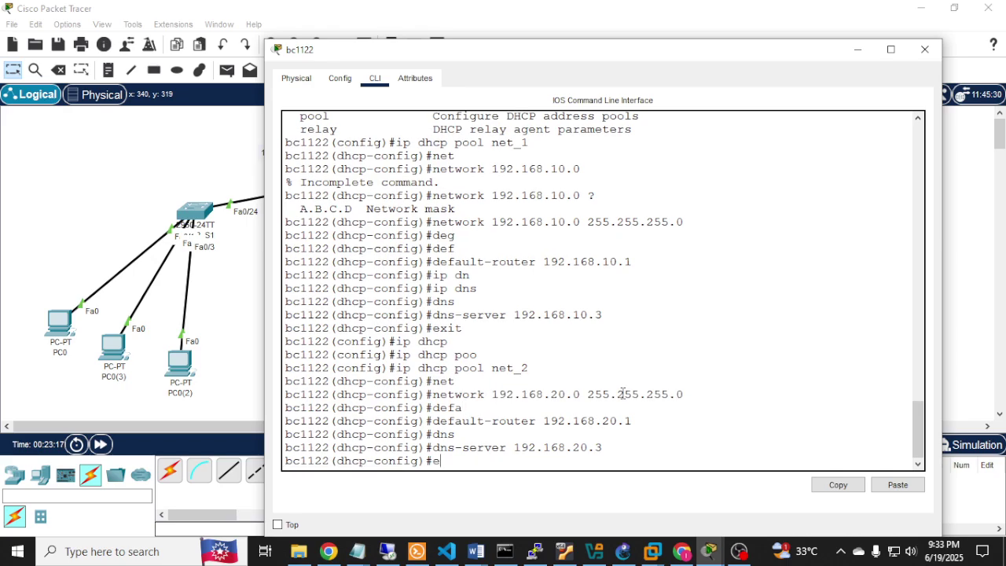
{"action": "type", "text": "exit"}
{"action": "key", "text": "Return"}
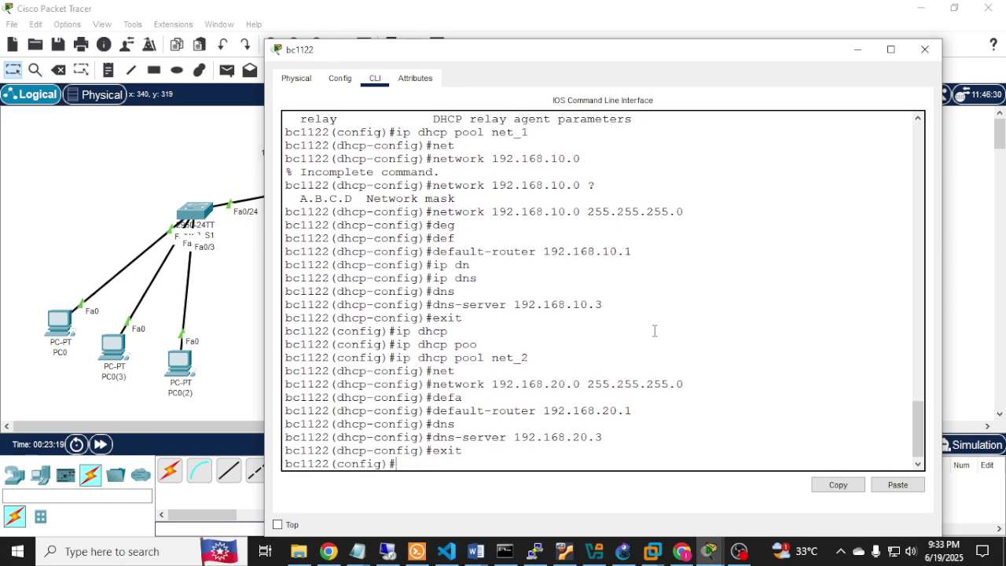
Step: Examine the full topology with both subnets and return to the router's command line
{"action": "left_click_drag", "start_coordinate": [569, 58], "coordinate": [656, 42]}
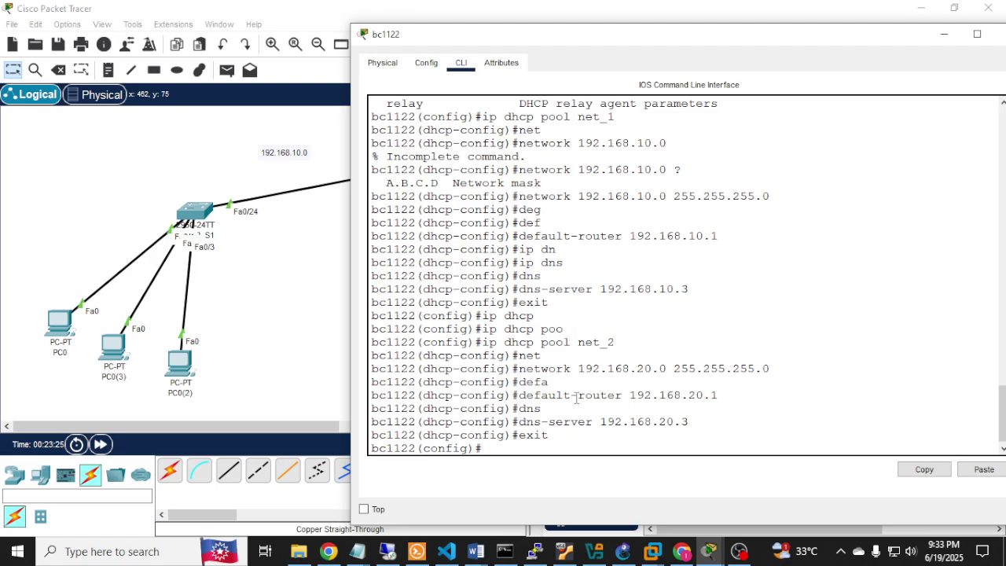
{"action": "left_click", "coordinate": [946, 38]}
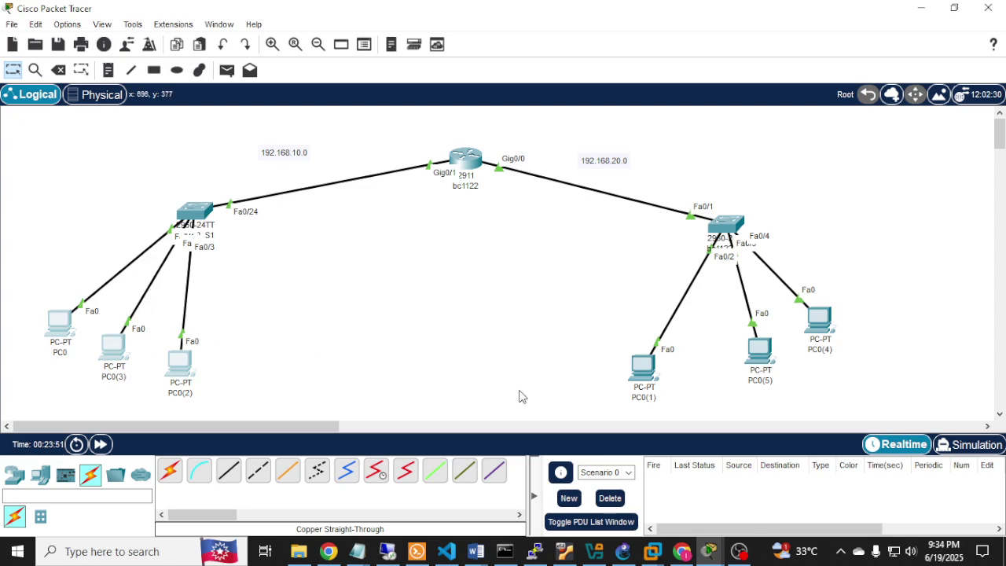
{"action": "left_click", "coordinate": [772, 507]}
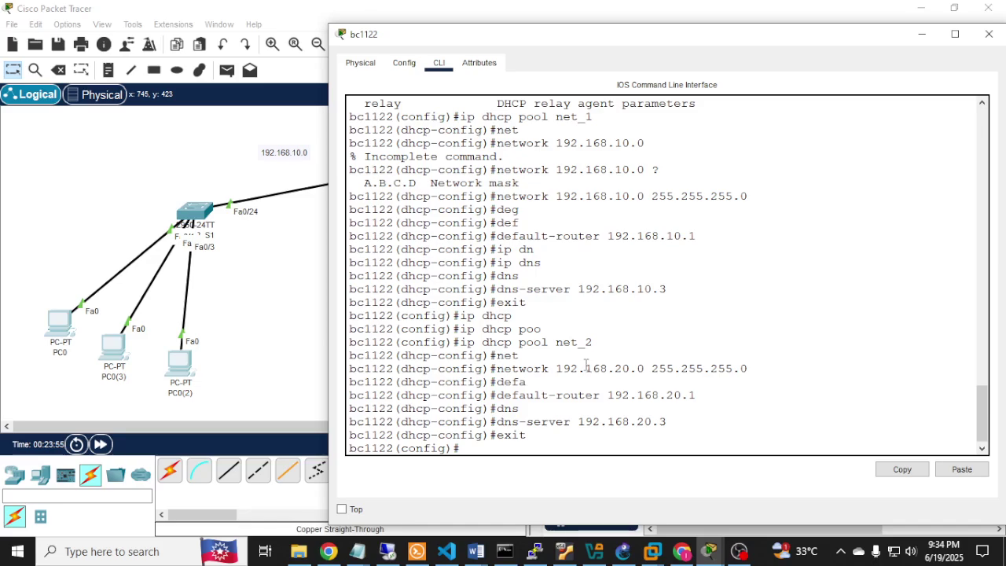
Step: Look up the ip dhcp options and exclude addresses 192.168.10.1 through 192.168.10.5 from DHCP assignment
{"action": "type", "text": "ip dhc"}
{"action": "key", "text": "Tab"}
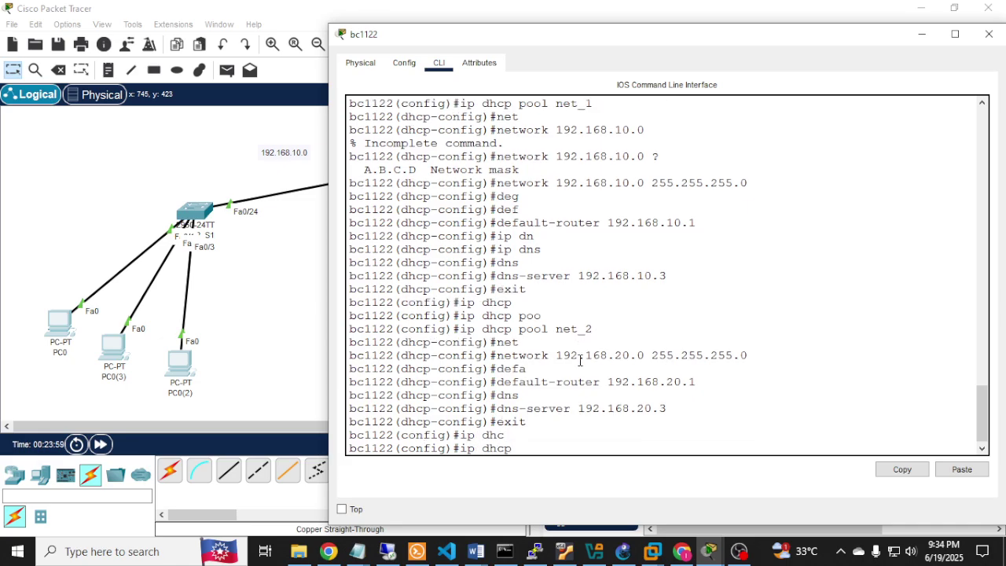
{"action": "type", "text": "?"}
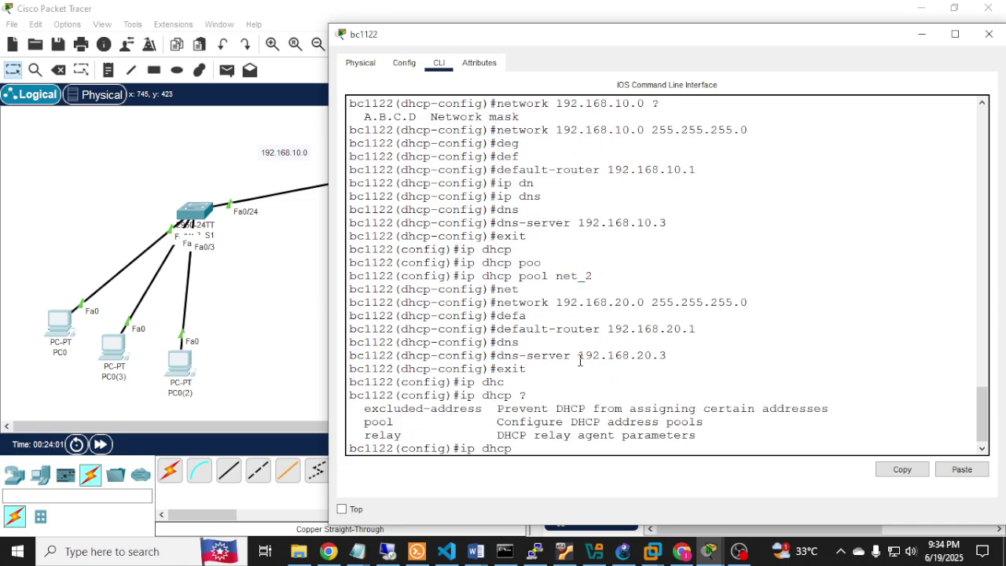
{"action": "left_click_drag", "start_coordinate": [364, 409], "coordinate": [485, 403]}
{"action": "type", "text": "ex"}
{"action": "key", "text": "Tab"}
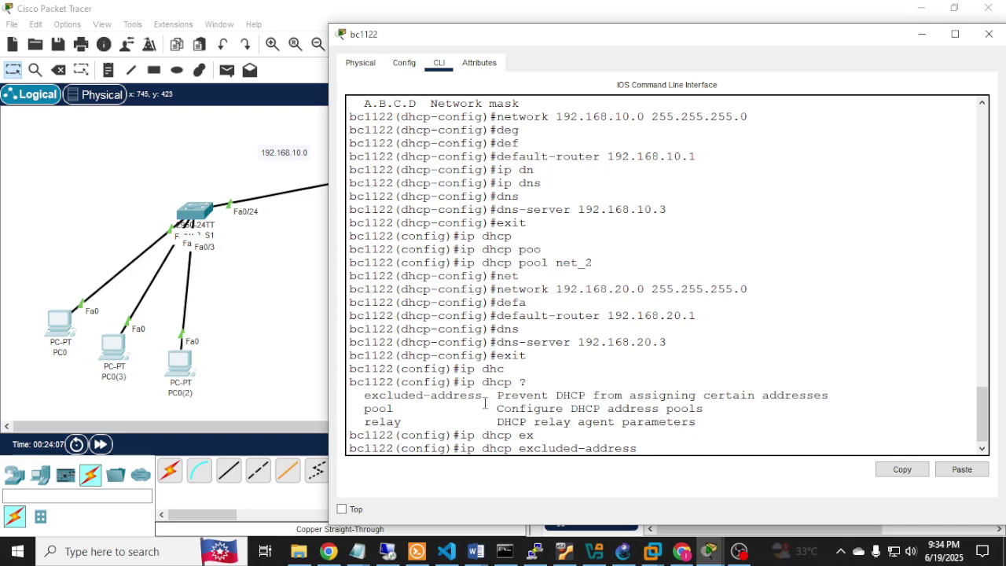
{"action": "type", "text": "?"}
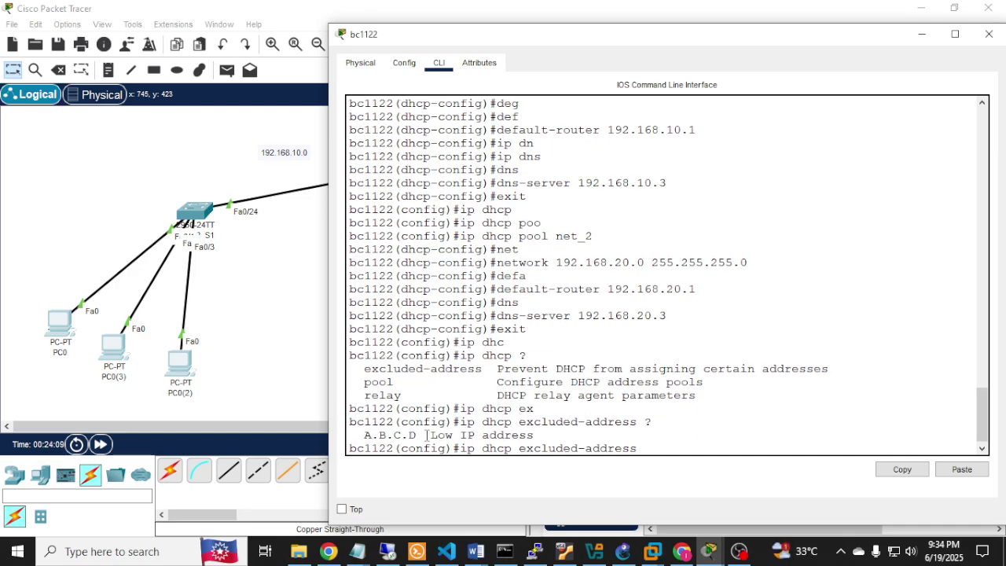
{"action": "left_click_drag", "start_coordinate": [426, 435], "coordinate": [534, 434]}
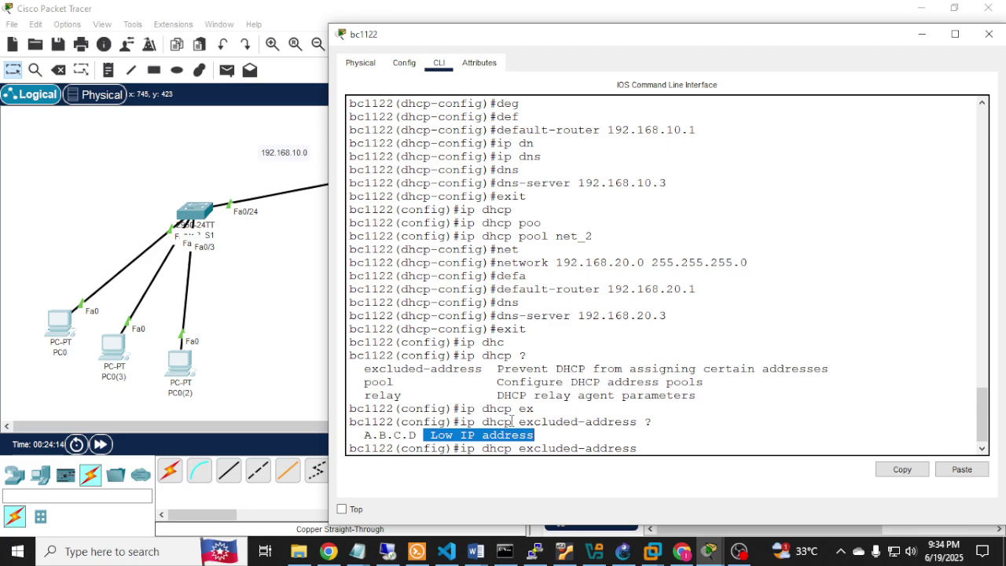
{"action": "left_click", "coordinate": [699, 446]}
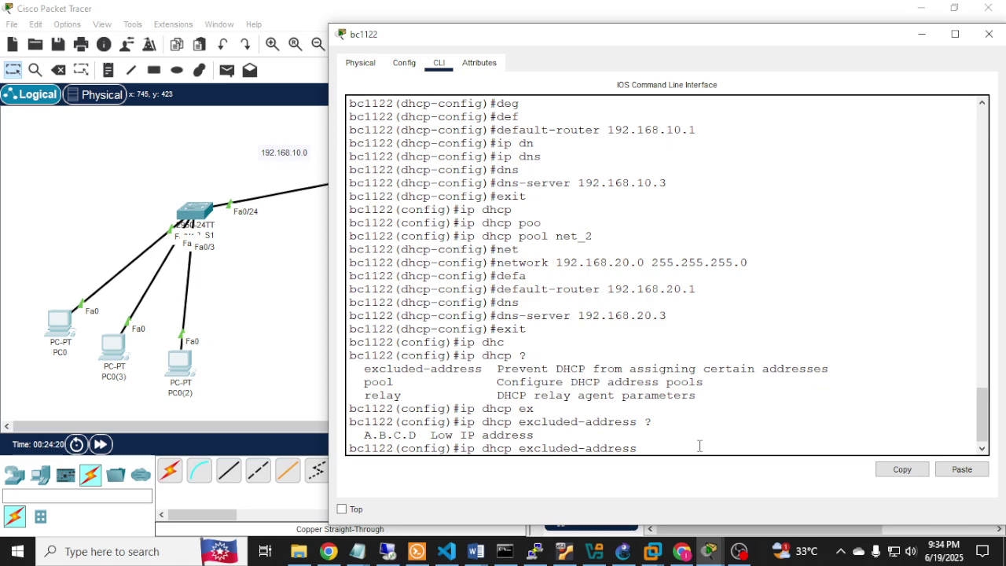
{"action": "type", "text": "192.168.10.1 192.1"}
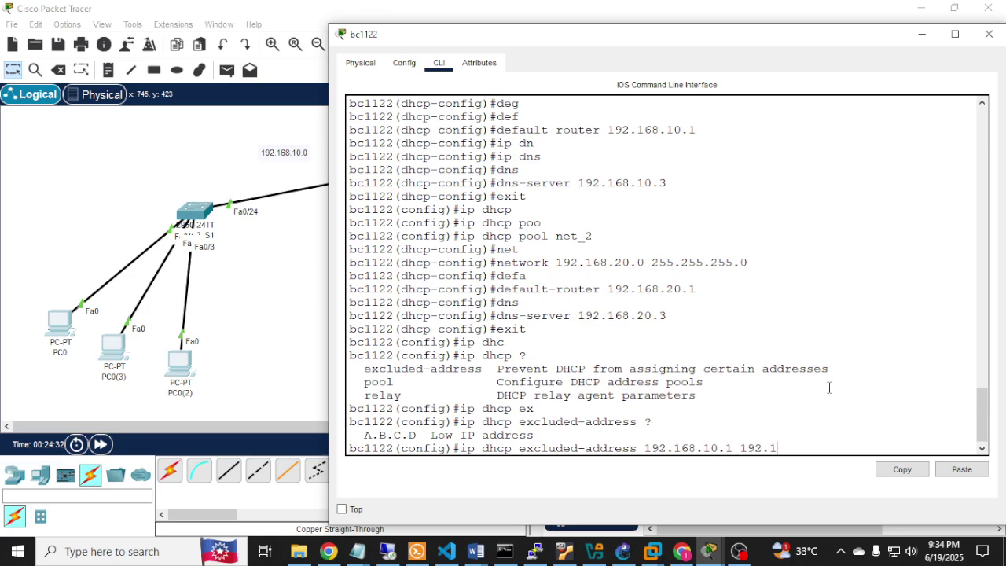
{"action": "type", "text": "68.10.5"}
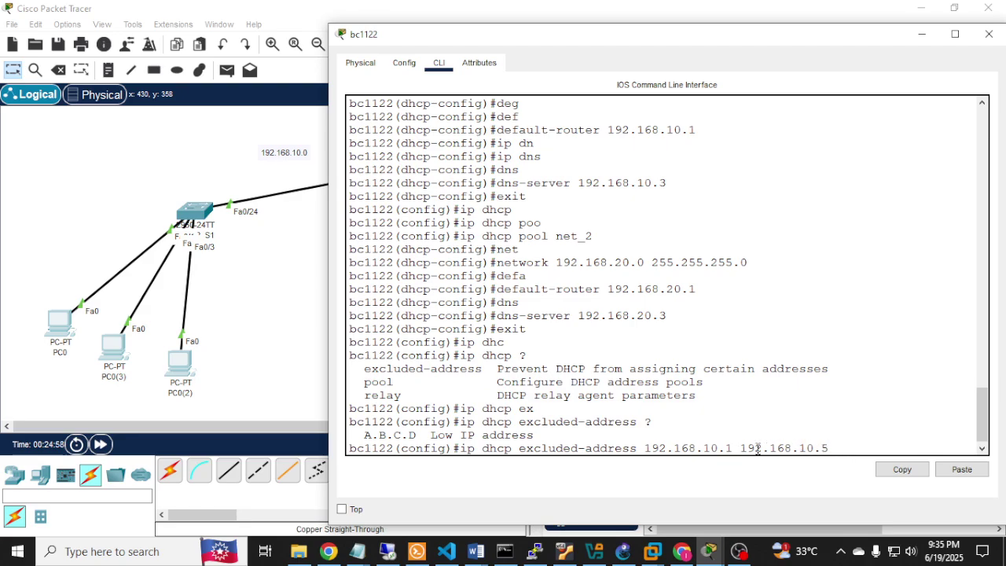
{"action": "key", "text": "Return"}
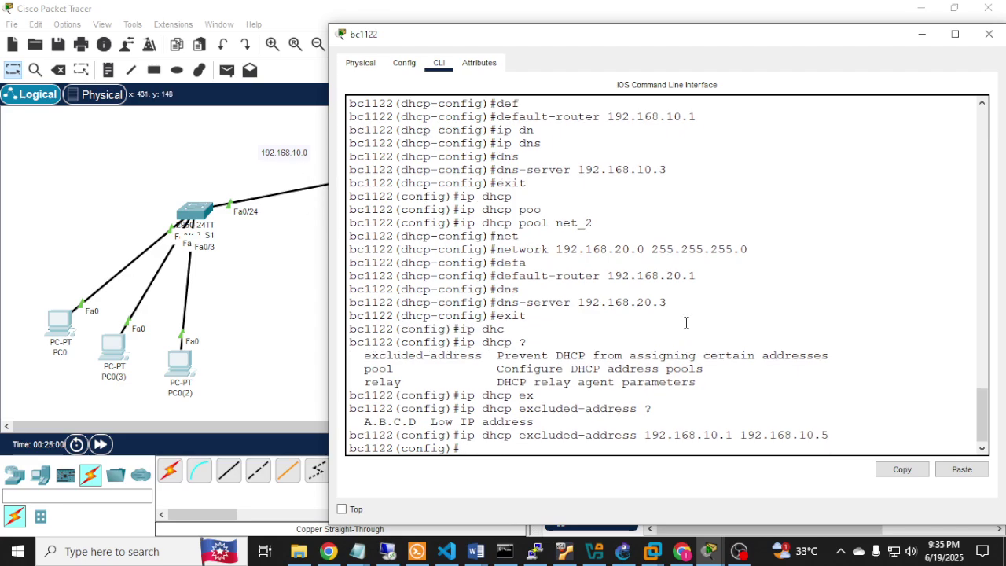
Step: Exclude addresses 192.168.20.1 through 192.168.20.5 from DHCP assignment on the router
{"action": "type", "text": "ip dhcp"}
{"action": "key", "text": "Tab"}
{"action": "type", "text": "ex"}
{"action": "key", "text": "Tab"}
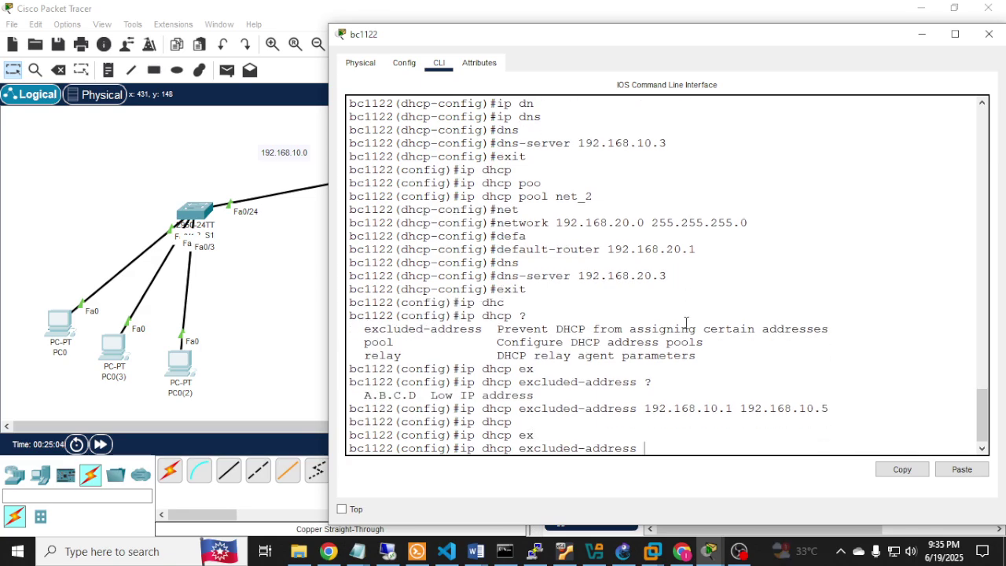
{"action": "type", "text": "192.1"}
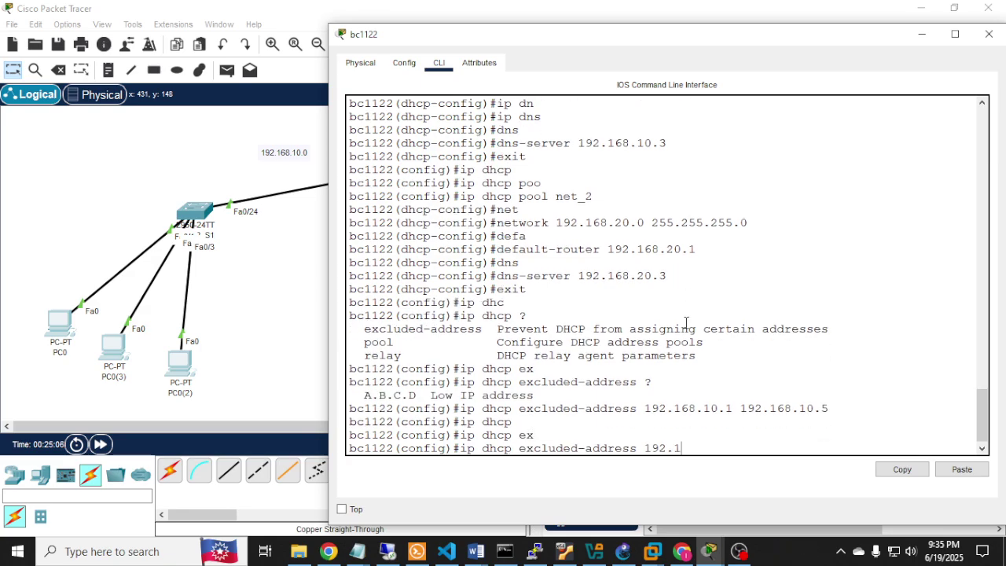
{"action": "type", "text": "68.10"}
{"action": "key", "text": "BackSpace"}
{"action": "key", "text": "BackSpace"}
{"action": "type", "text": "20.1"}
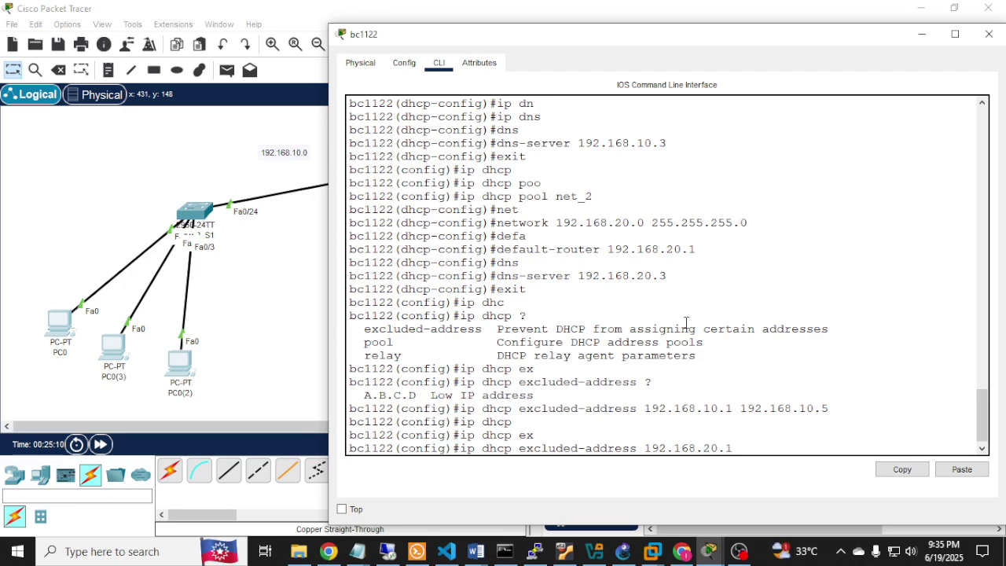
{"action": "type", "text": " 192.168.20.5"}
{"action": "key", "text": "Return"}
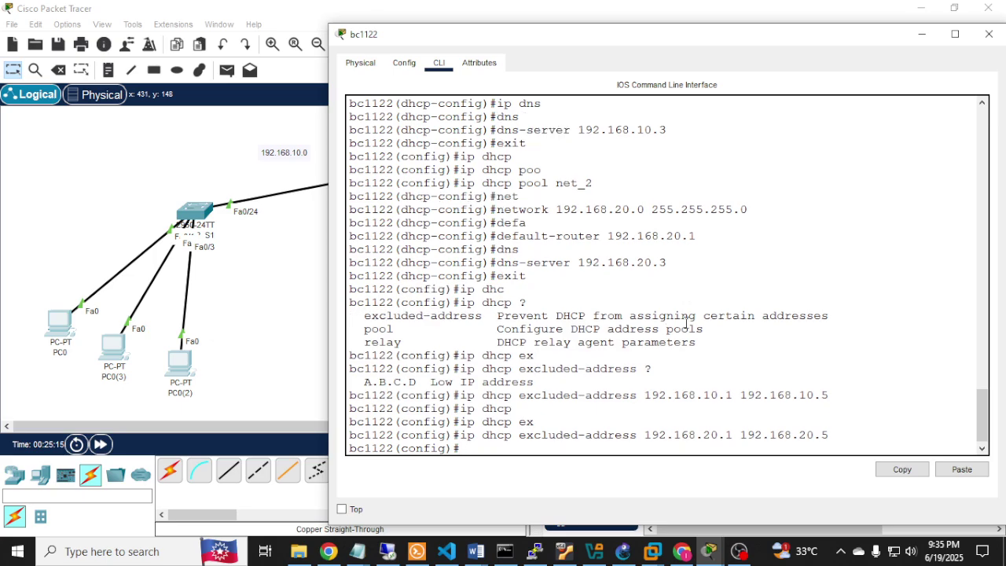
Step: End configuration mode and return to the router's privileged prompt
{"action": "type", "text": "end"}
{"action": "key", "text": "Return"}
{"action": "key", "text": "Return"}
Step: Show the router's DHCP bindings and examine the leased IP address
{"action": "type", "text": "sh ip "}
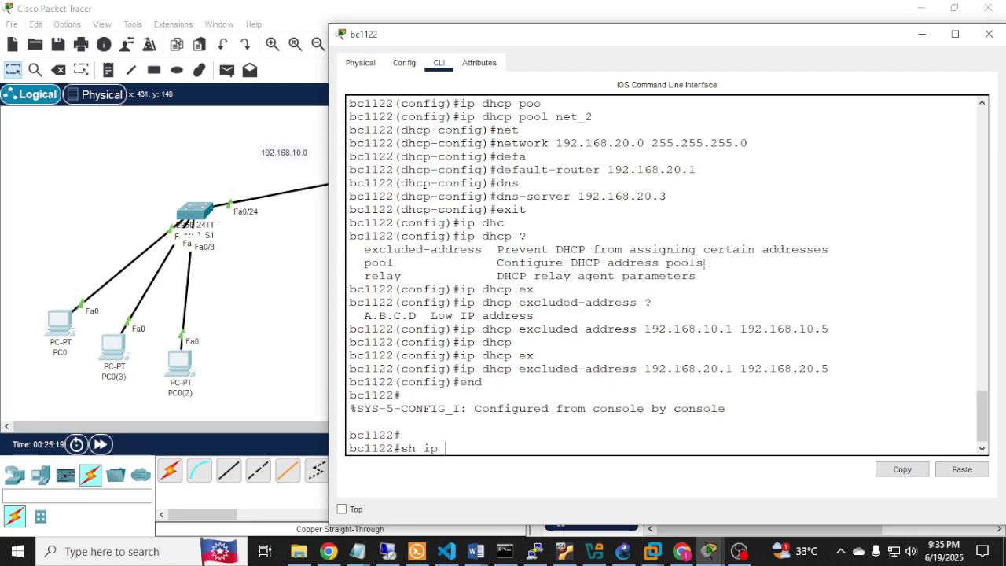
{"action": "type", "text": "dhcp"}
{"action": "key", "text": "Tab"}
{"action": "type", "text": "b"}
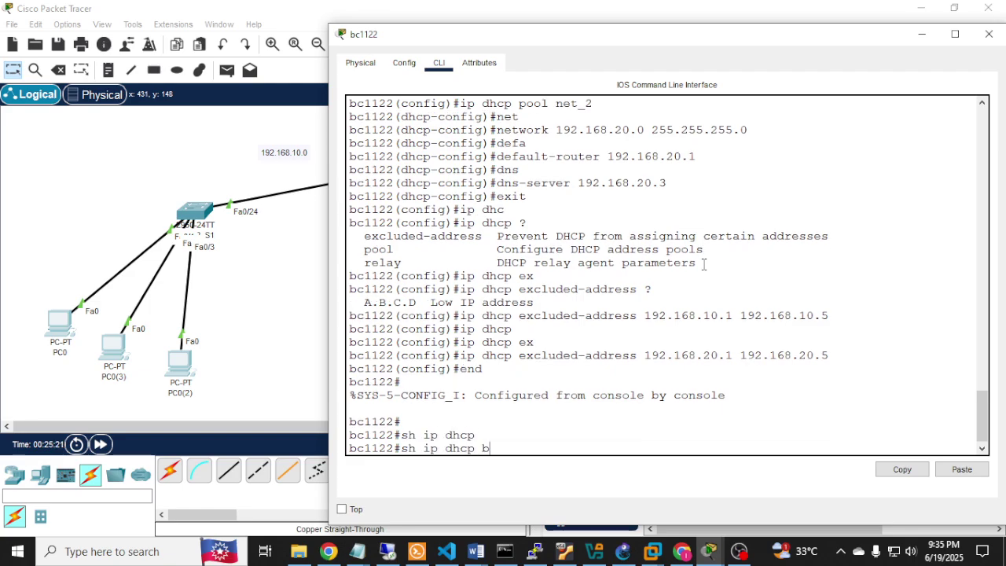
{"action": "type", "text": "i"}
{"action": "key", "text": "Tab"}
{"action": "key", "text": "Return"}
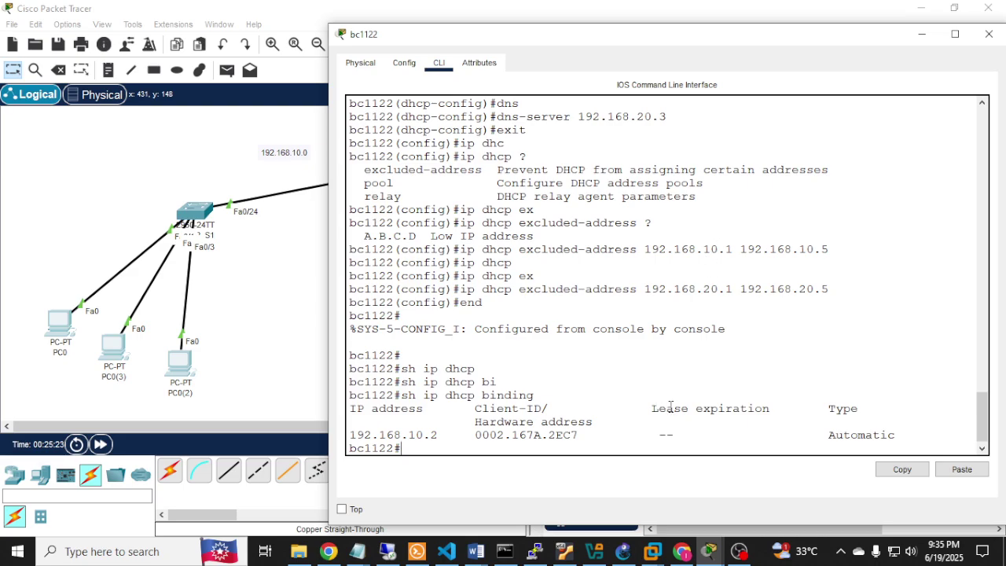
{"action": "left_click_drag", "start_coordinate": [409, 435], "coordinate": [448, 435]}
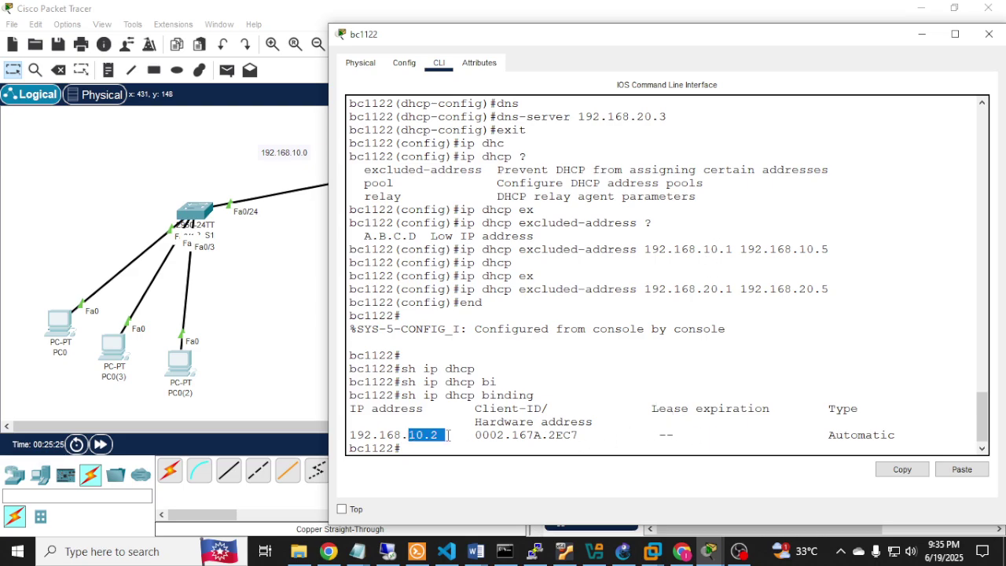
{"action": "left_click", "coordinate": [428, 440]}
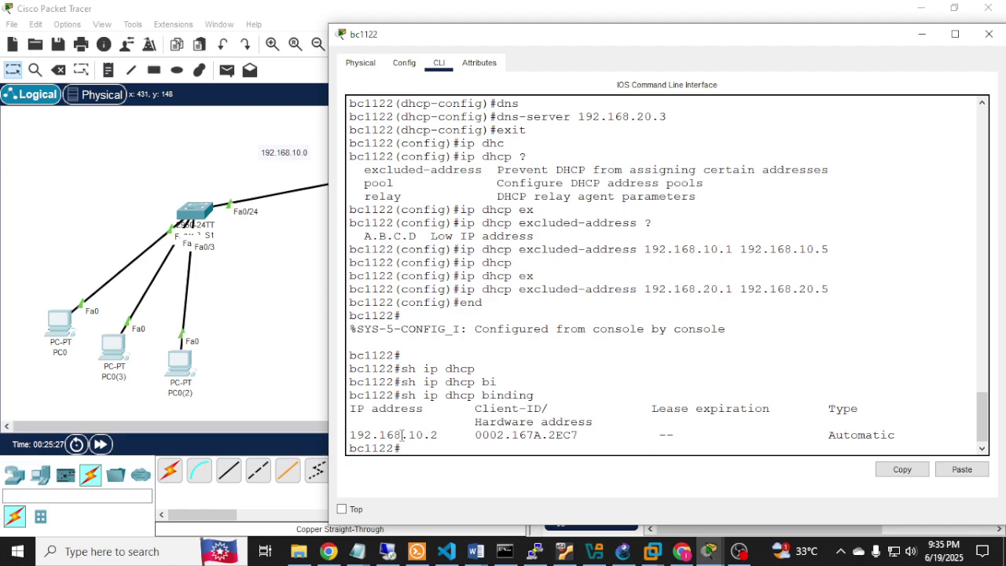
Step: Renew PC0's IPv4 configuration by switching it to Static and back to DHCP
{"action": "left_click", "coordinate": [144, 353]}
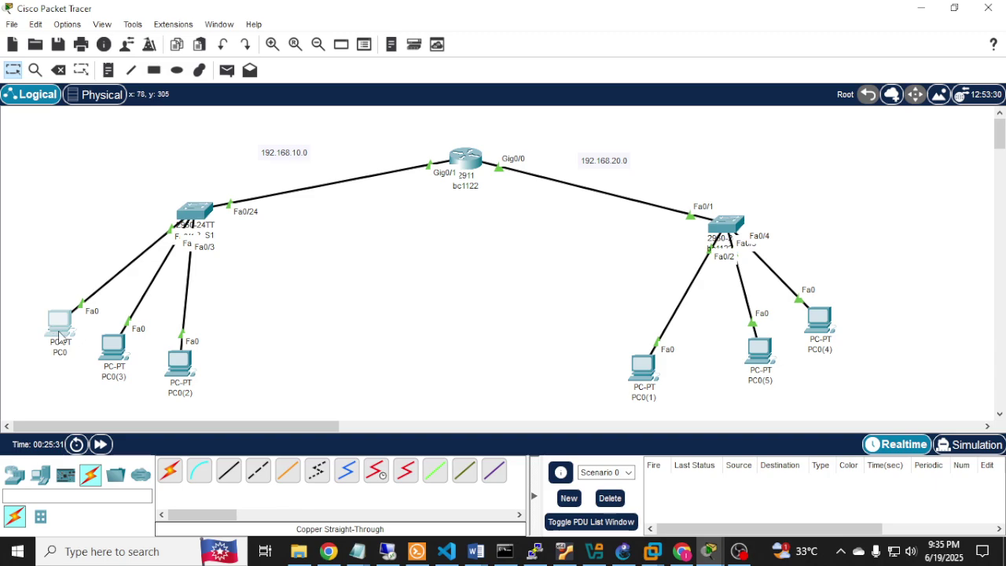
{"action": "left_click", "coordinate": [55, 321]}
{"action": "left_click", "coordinate": [311, 126]}
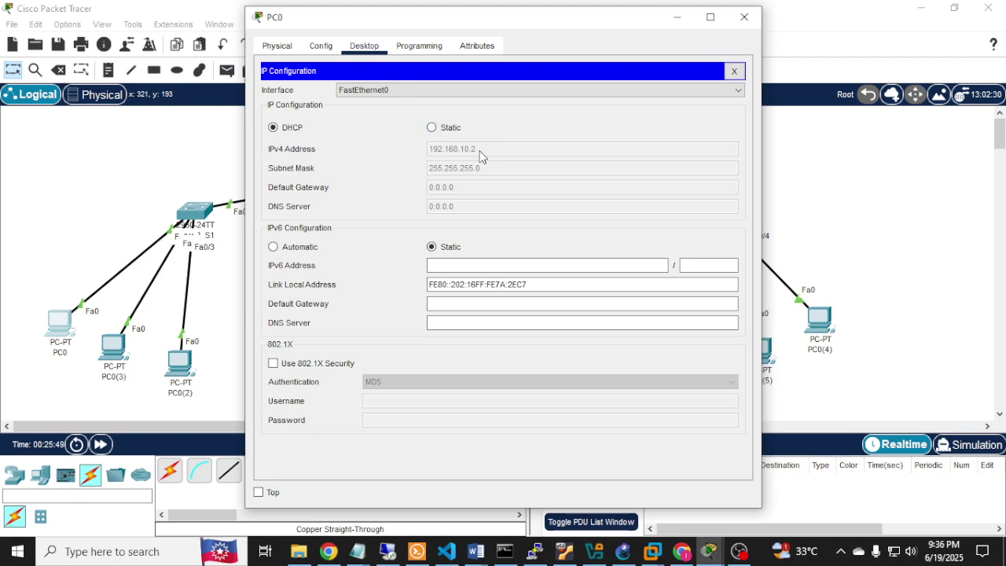
{"action": "left_click", "coordinate": [435, 130]}
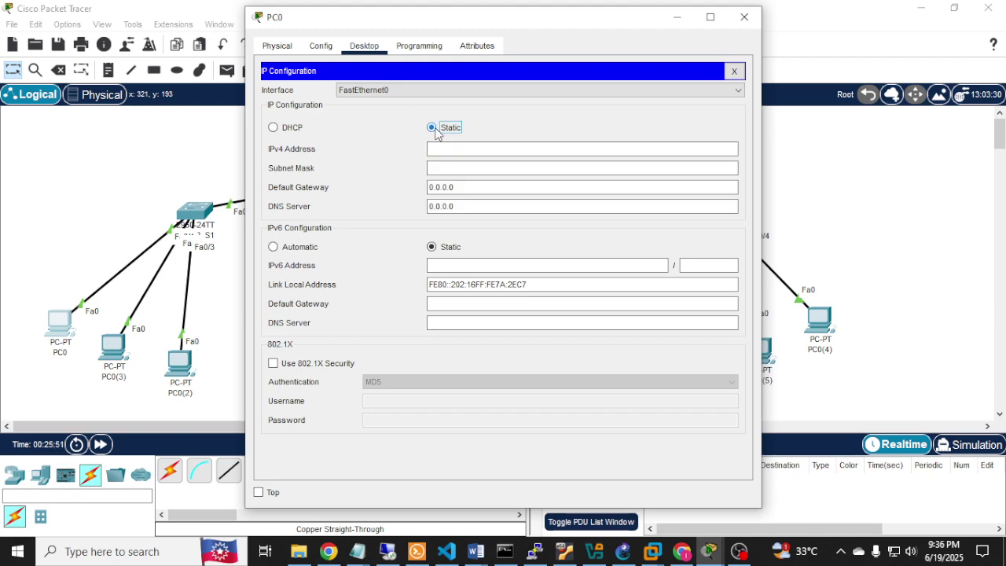
{"action": "left_click", "coordinate": [289, 132]}
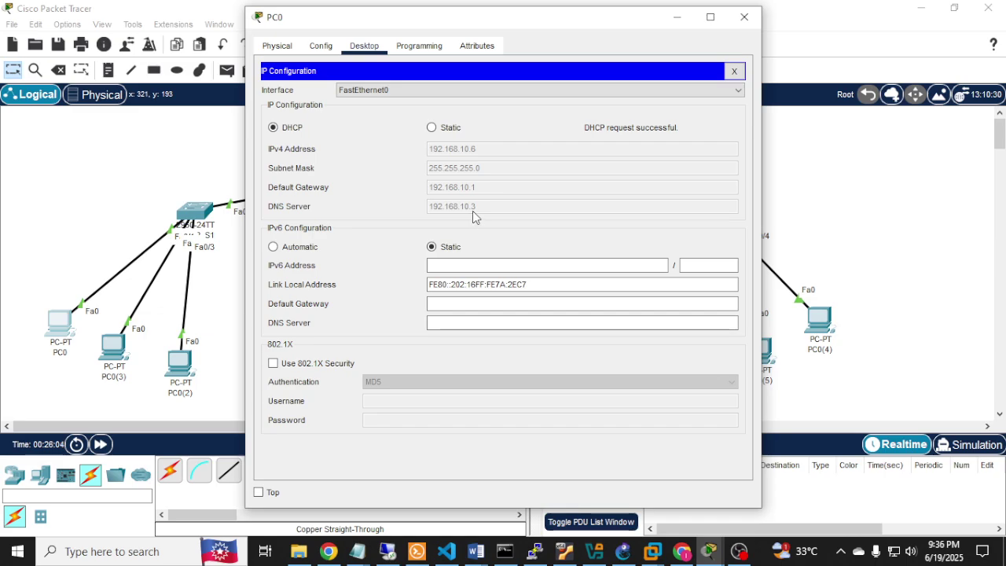
Step: Set the FastEthernet0 IPv4 configuration of PC0(3) to DHCP
{"action": "left_click", "coordinate": [110, 356]}
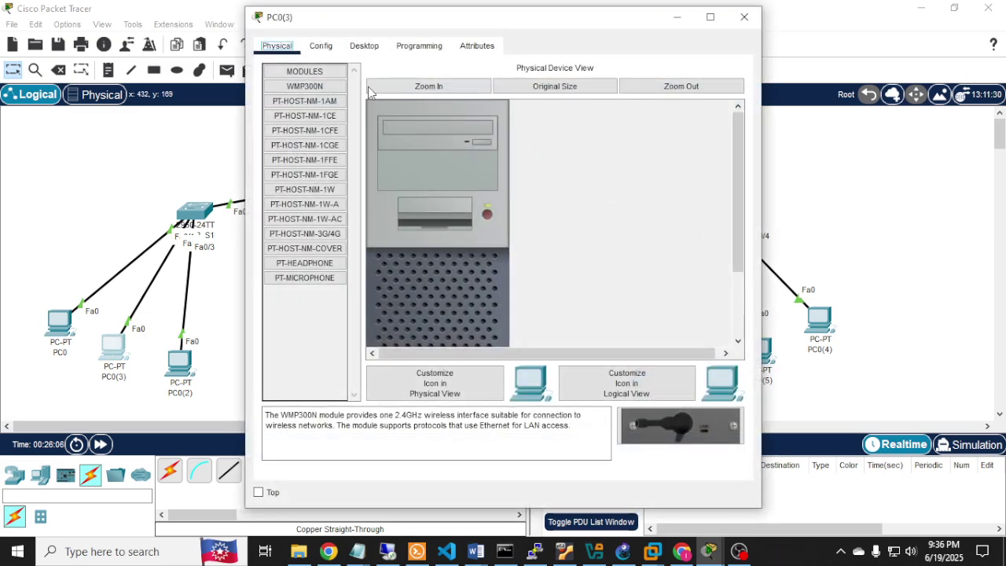
{"action": "left_click", "coordinate": [321, 46]}
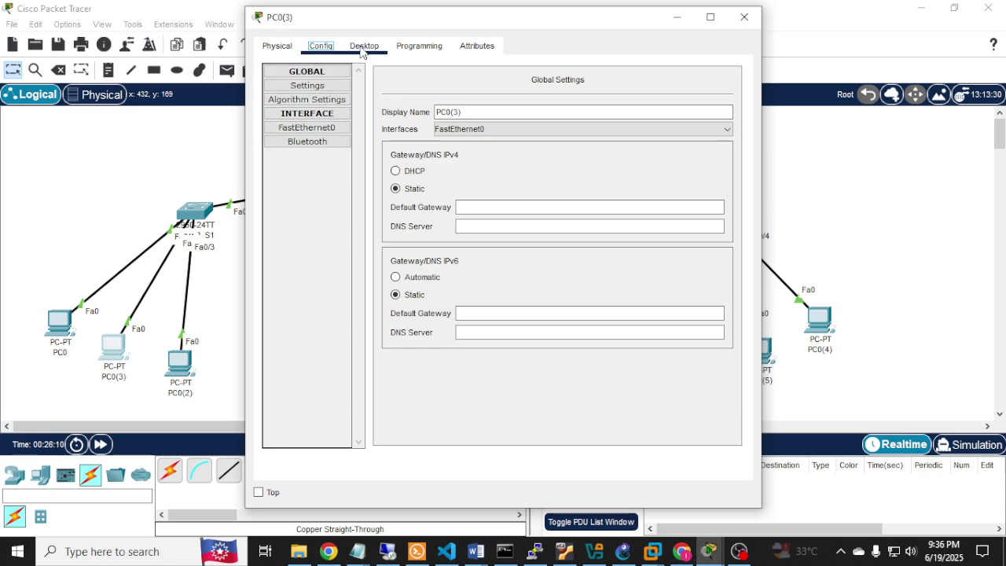
{"action": "left_click", "coordinate": [333, 131]}
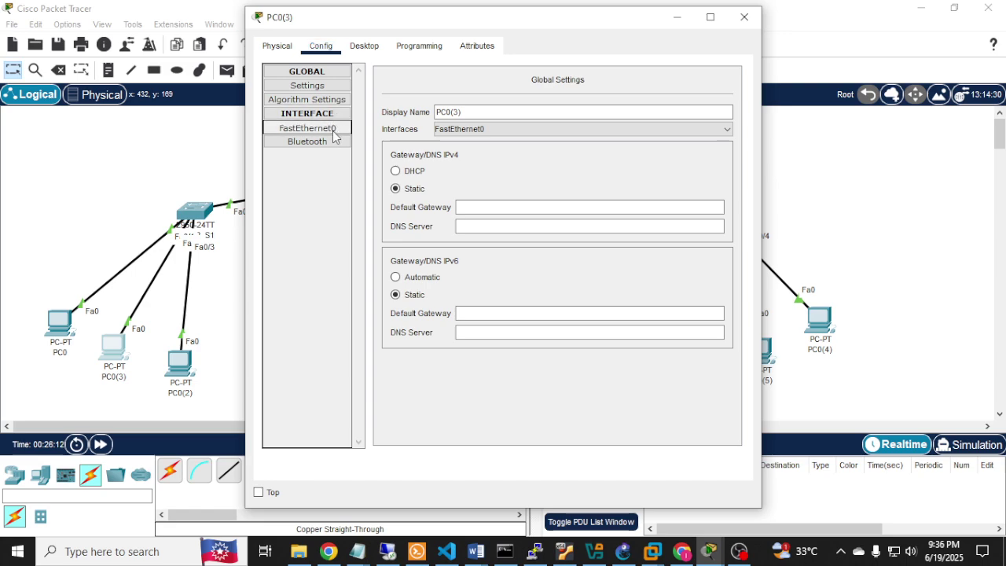
{"action": "left_click", "coordinate": [402, 171]}
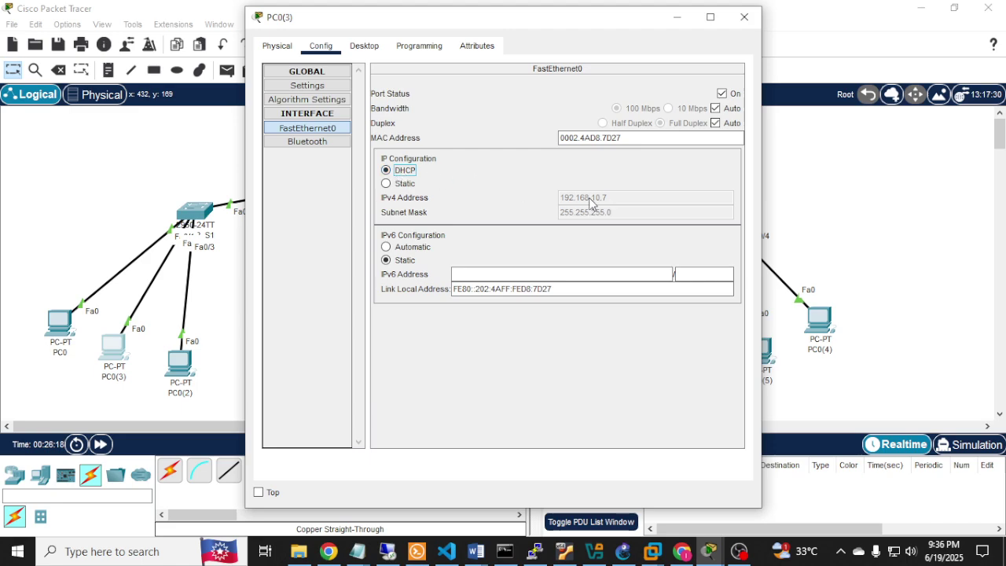
Step: Check the default gateway and DNS server that PC0(3) received in its global settings, and close its window
{"action": "left_click", "coordinate": [318, 86]}
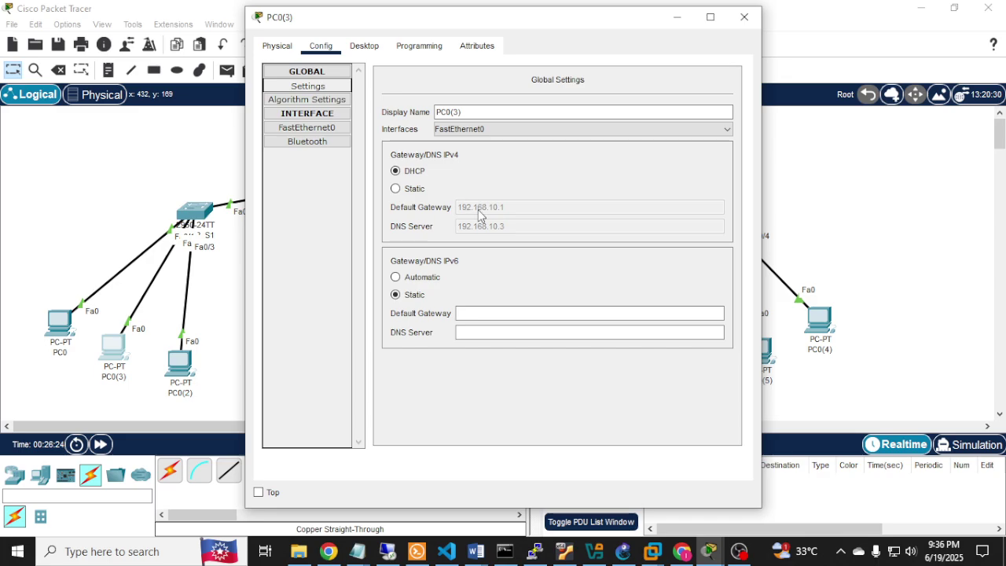
{"action": "left_click", "coordinate": [401, 158]}
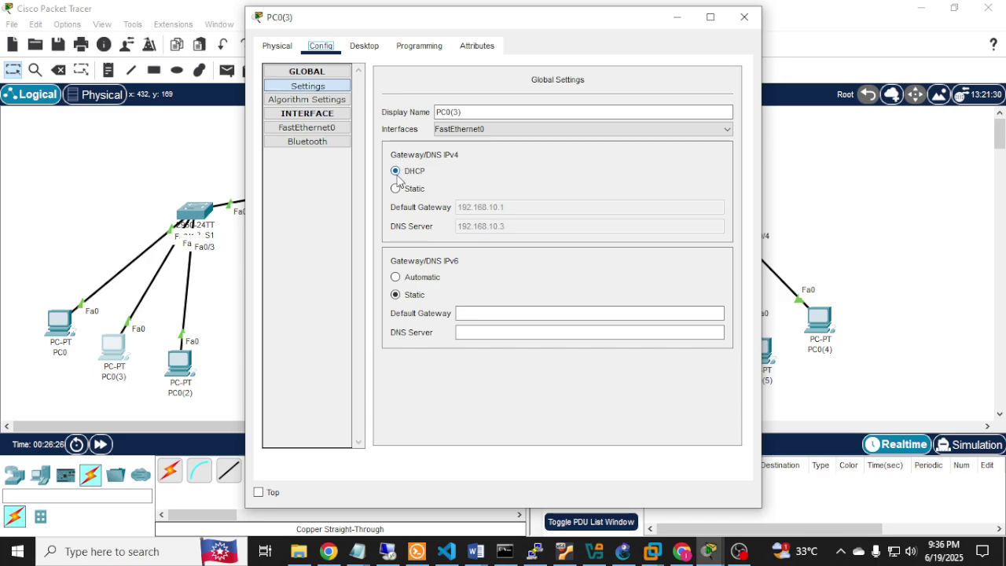
{"action": "left_click", "coordinate": [744, 17]}
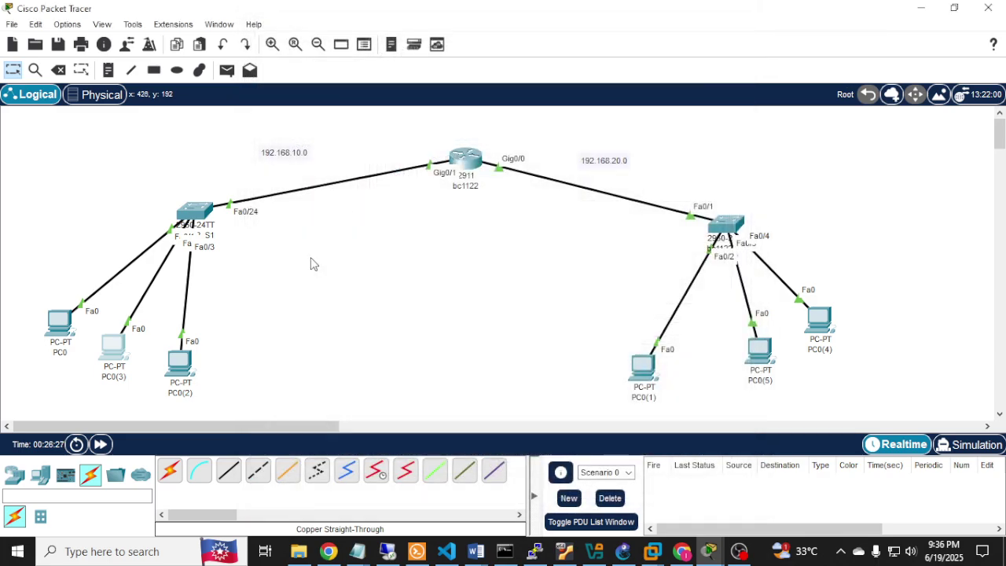
Step: Set the FastEthernet0 IPv4 configuration of PC0(2) to DHCP
{"action": "left_click", "coordinate": [179, 360]}
{"action": "left_click", "coordinate": [320, 45]}
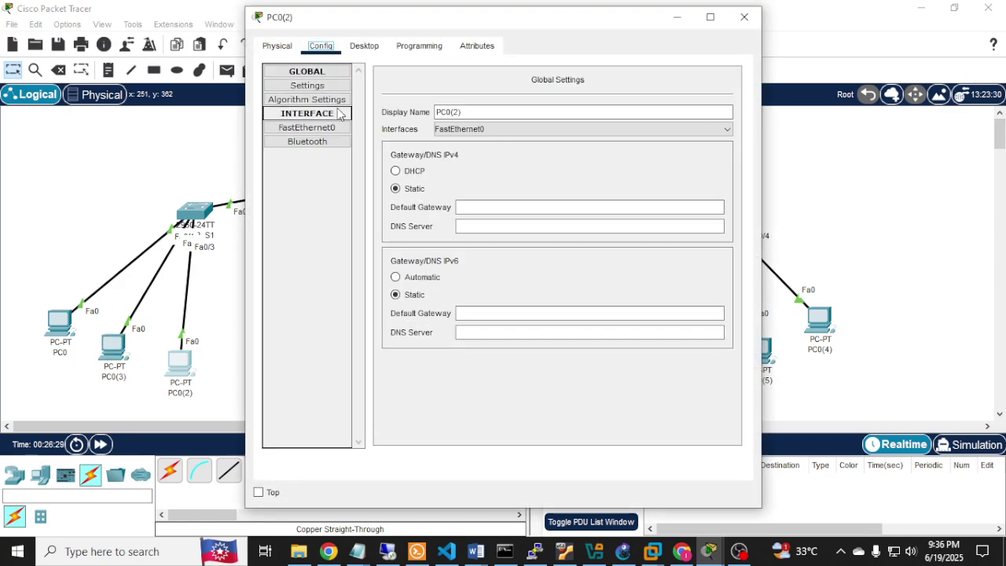
{"action": "left_click", "coordinate": [308, 128]}
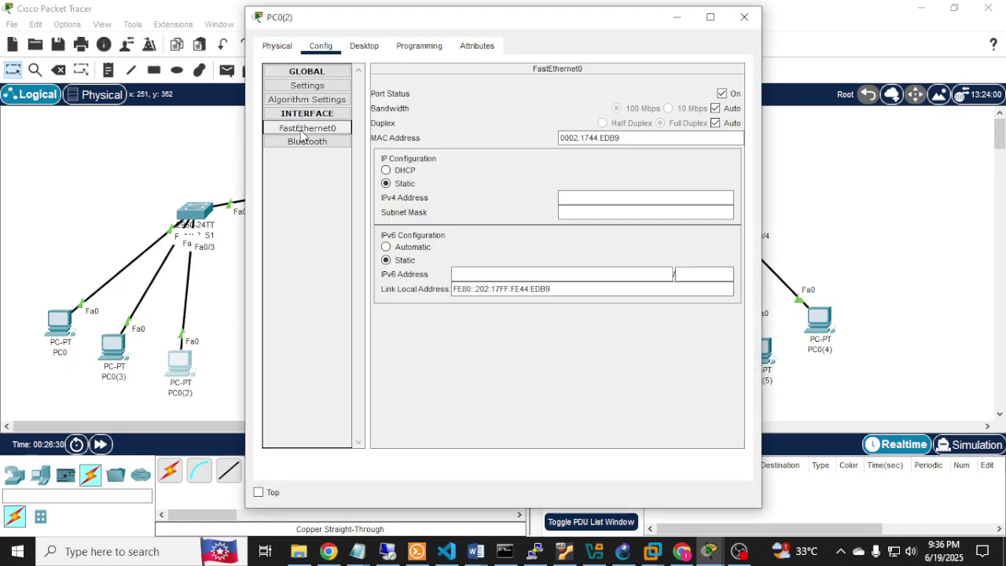
{"action": "left_click", "coordinate": [400, 171]}
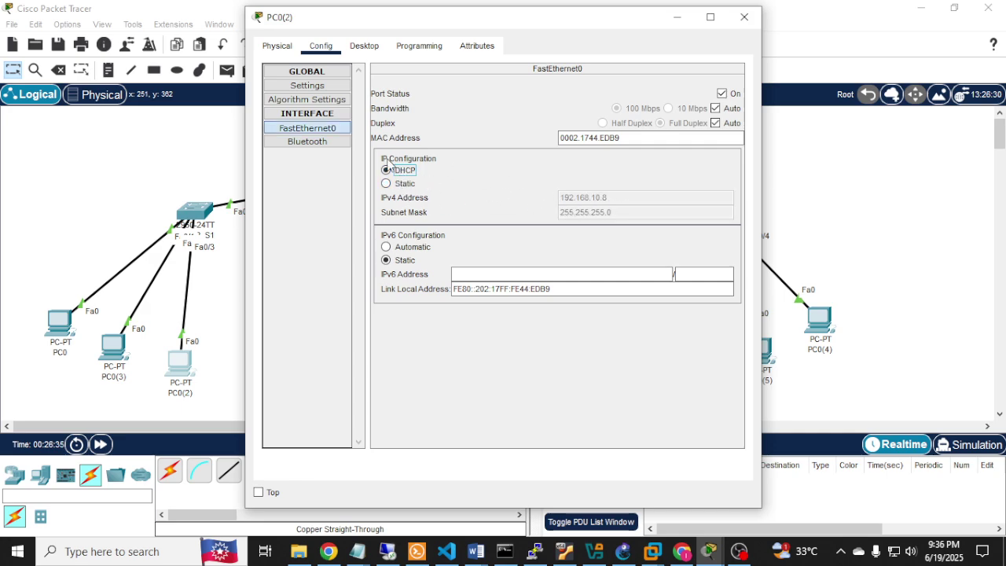
Step: Check the IPv4 gateway and DNS server in PC0(2)'s global settings and close its window
{"action": "left_click", "coordinate": [315, 72]}
{"action": "left_click", "coordinate": [318, 86]}
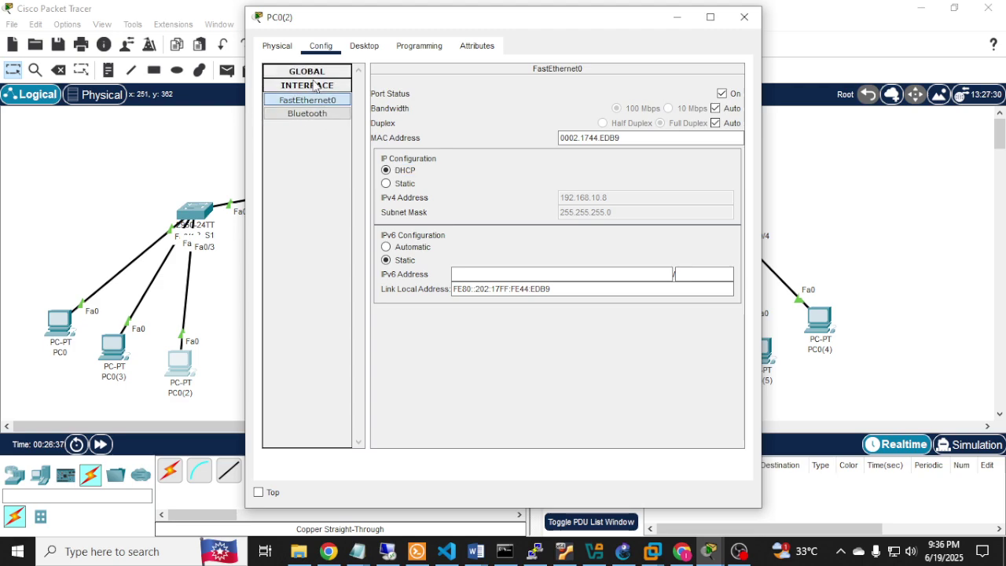
{"action": "left_click", "coordinate": [315, 72]}
{"action": "left_click", "coordinate": [317, 101]}
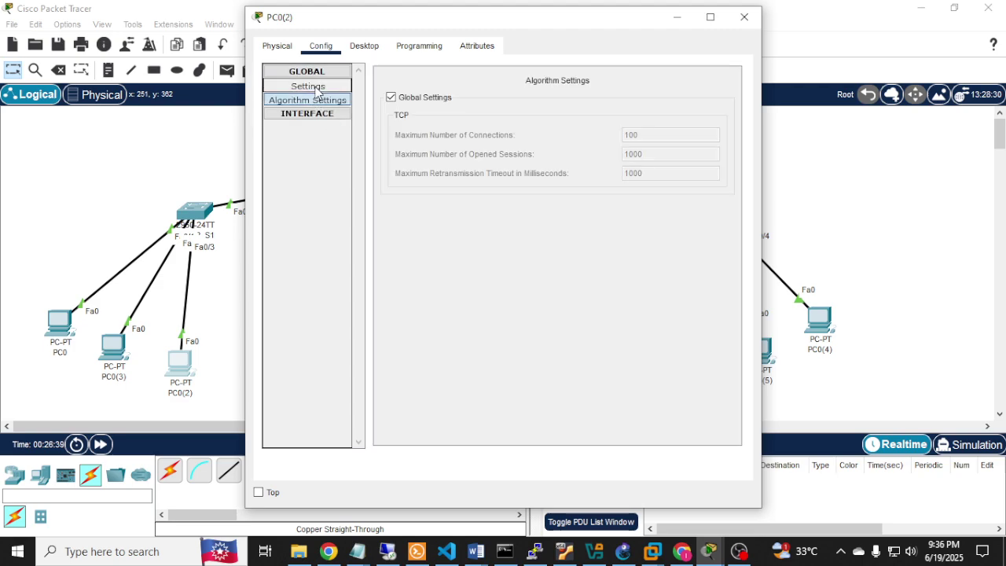
{"action": "left_click", "coordinate": [307, 86]}
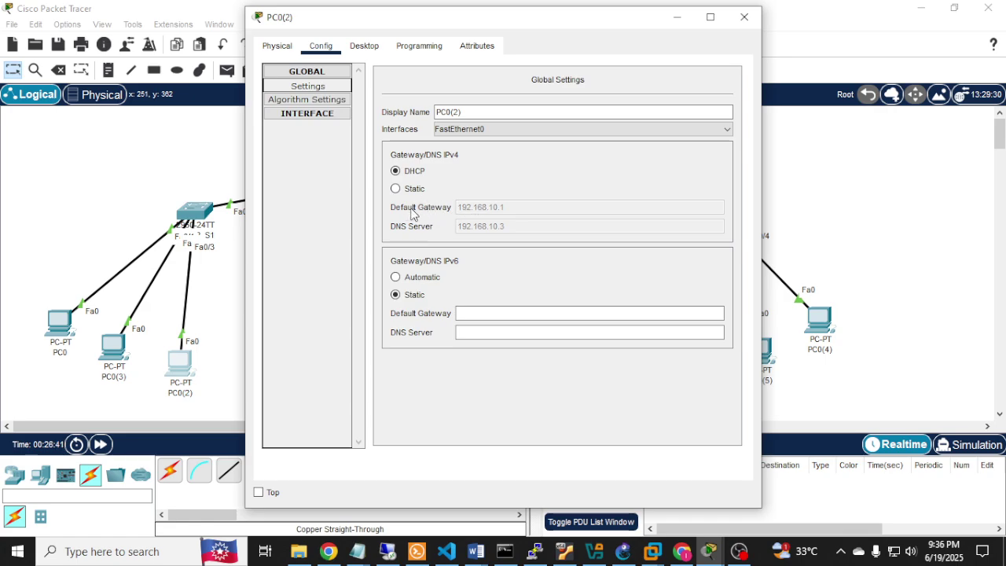
{"action": "left_click", "coordinate": [744, 17]}
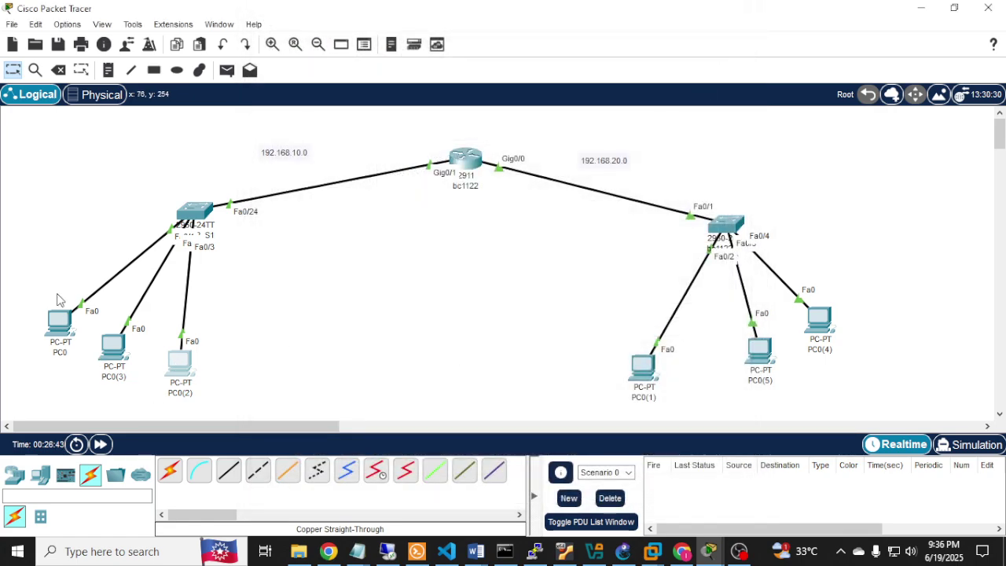
{"action": "left_click_drag", "start_coordinate": [23, 271], "coordinate": [285, 406]}
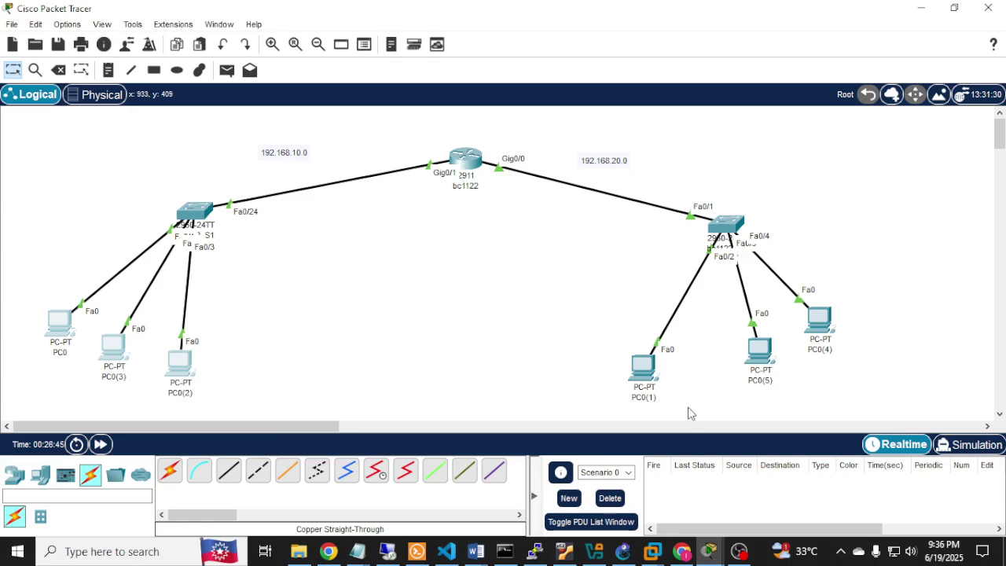
Step: Set PC0(1)'s FastEthernet0 IPv4 configuration to DHCP and check the gateway and DNS server it receives
{"action": "left_click", "coordinate": [643, 368]}
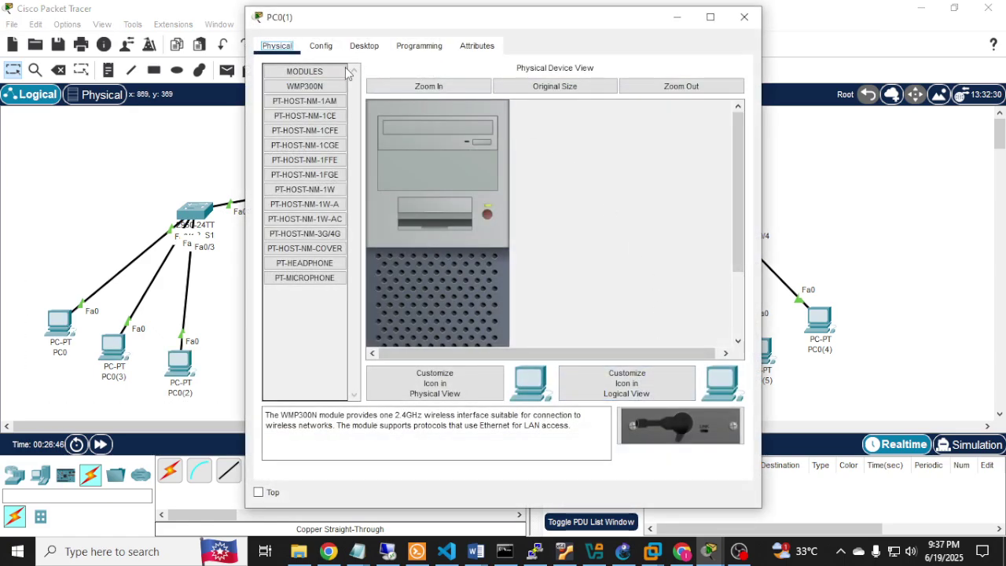
{"action": "left_click", "coordinate": [321, 45]}
{"action": "left_click", "coordinate": [317, 130]}
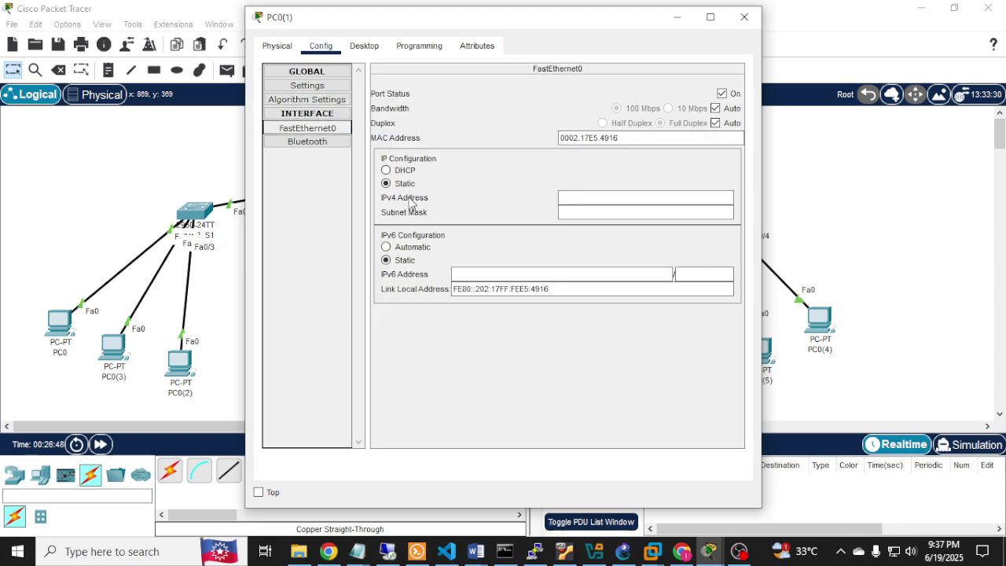
{"action": "left_click", "coordinate": [406, 172]}
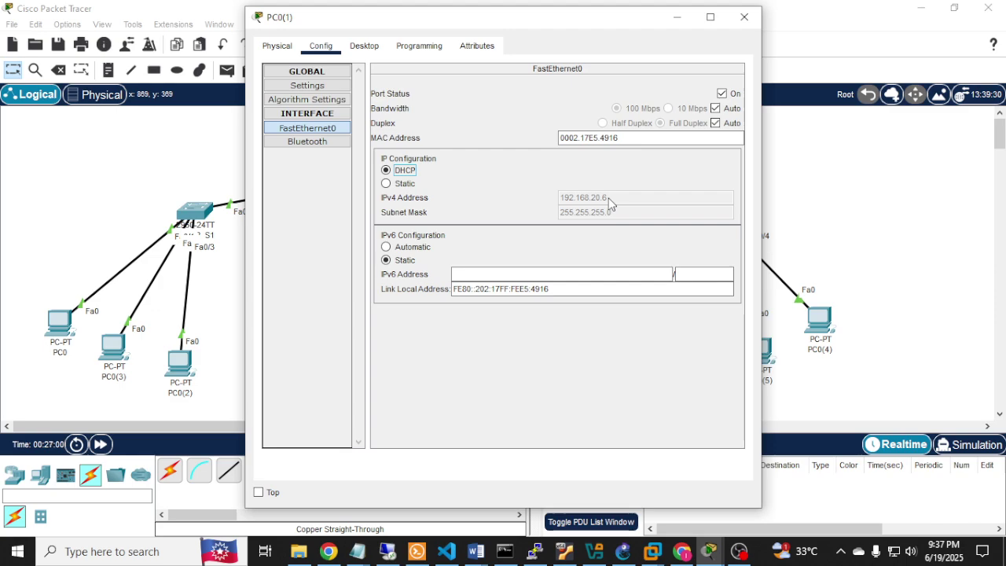
{"action": "left_click", "coordinate": [307, 86]}
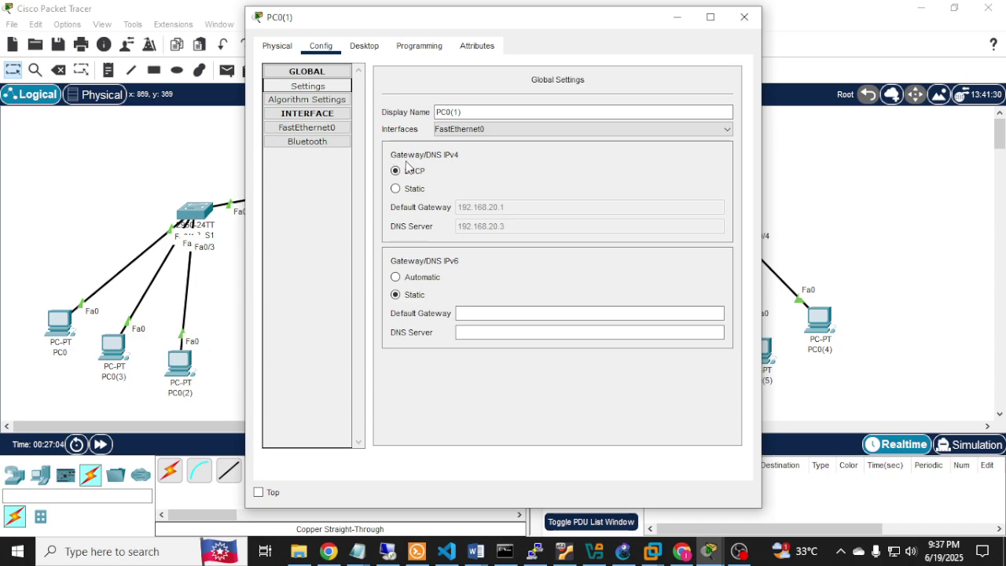
{"action": "left_click", "coordinate": [744, 17]}
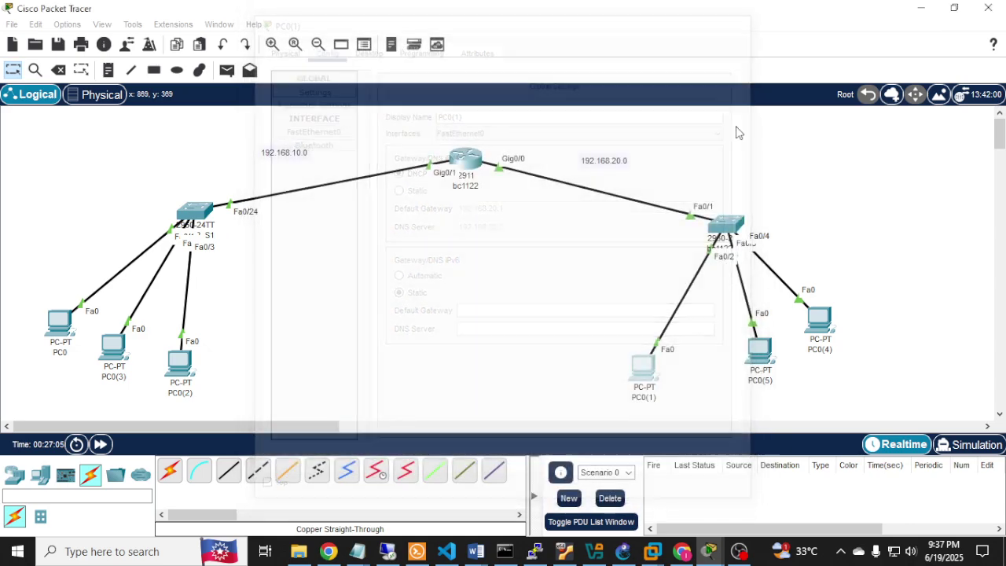
Step: Set PC0(5)'s FastEthernet0 IPv4 configuration to DHCP and check its assigned gateway and DNS server
{"action": "left_click", "coordinate": [767, 363]}
{"action": "left_click", "coordinate": [320, 46]}
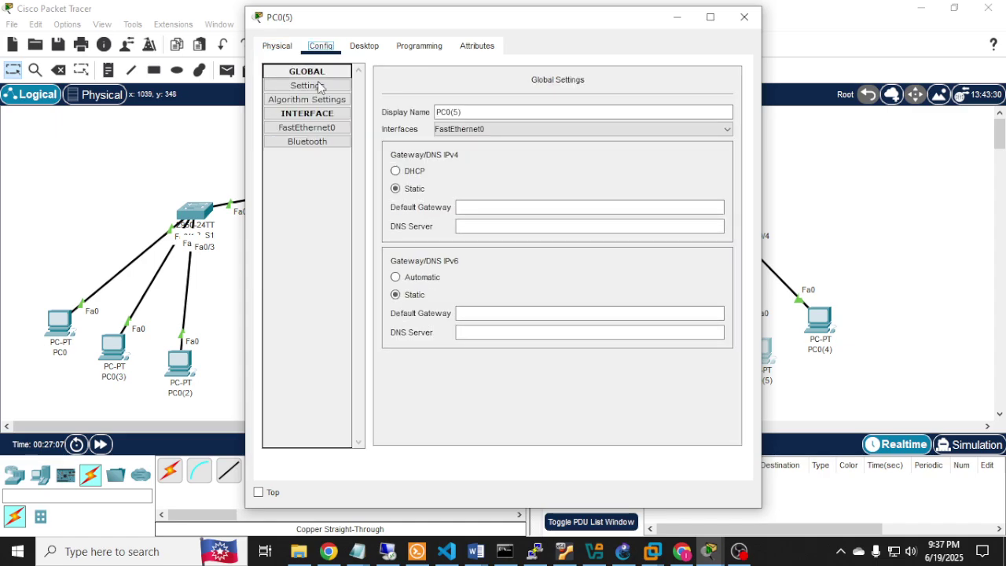
{"action": "left_click", "coordinate": [323, 127]}
{"action": "left_click", "coordinate": [406, 171]}
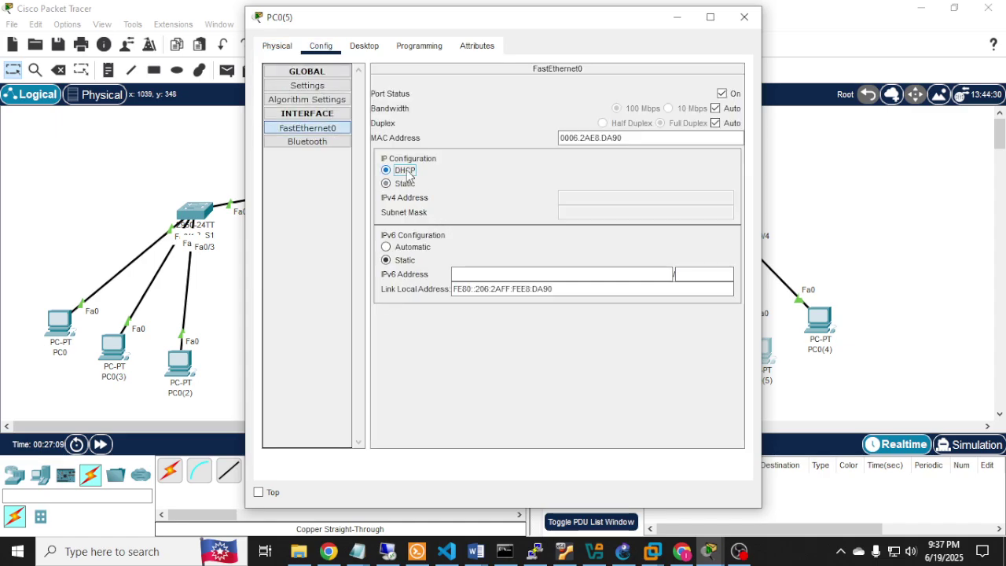
{"action": "left_click", "coordinate": [315, 88]}
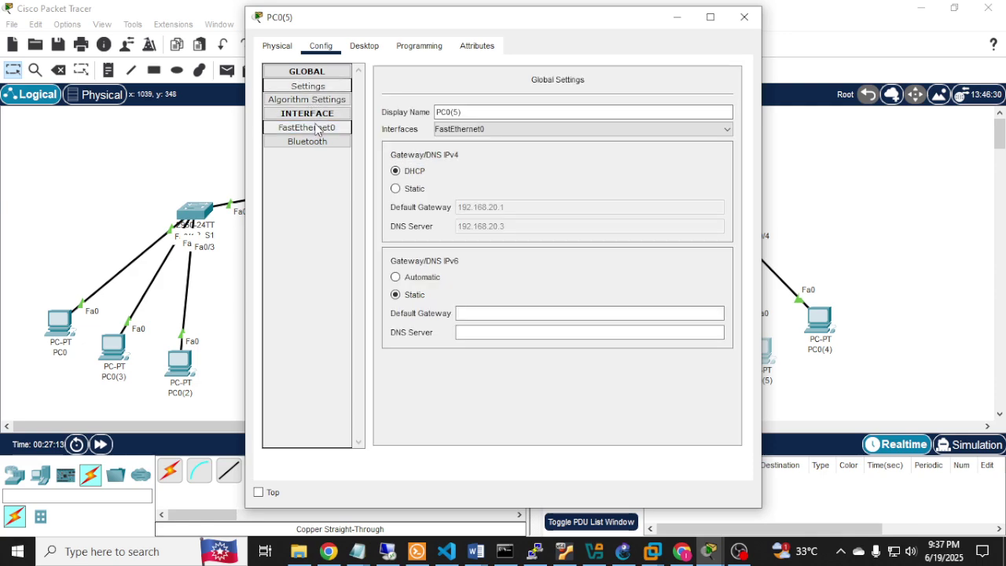
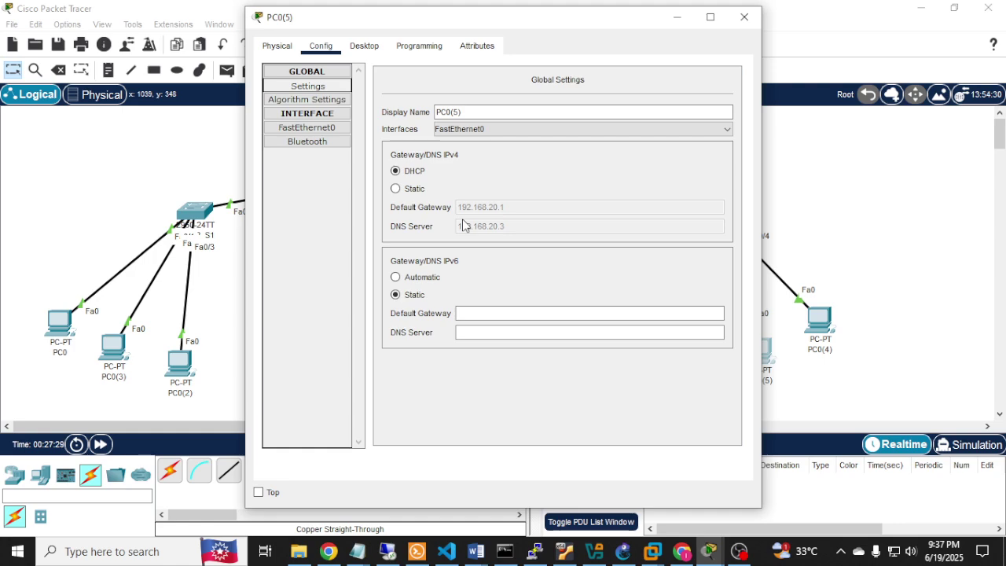
{"action": "left_click", "coordinate": [745, 17]}
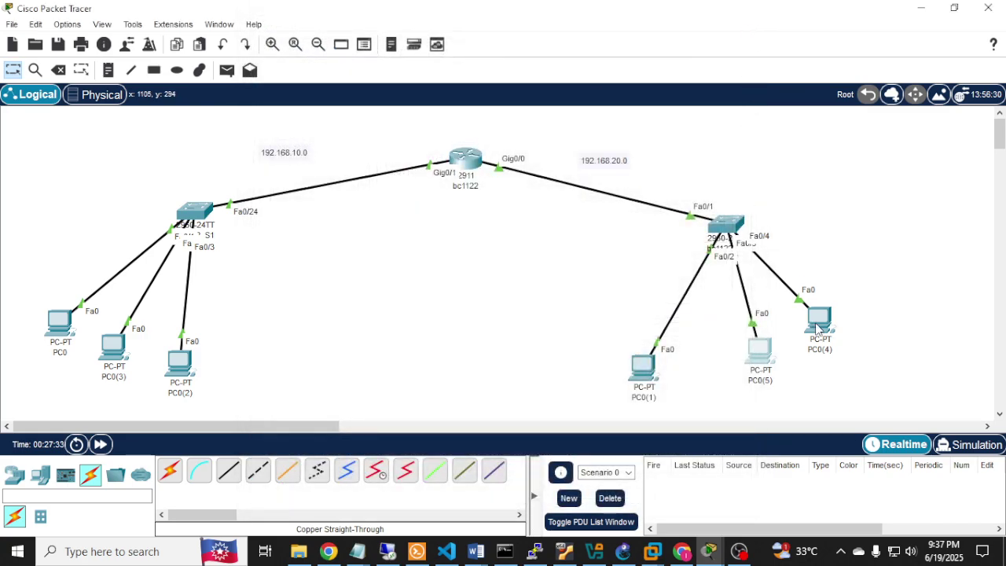
Step: Switch PC0(4)'s FastEthernet0 IPv4 configuration to DHCP and check its gateway and DNS server
{"action": "left_click", "coordinate": [818, 322]}
{"action": "left_click", "coordinate": [321, 46]}
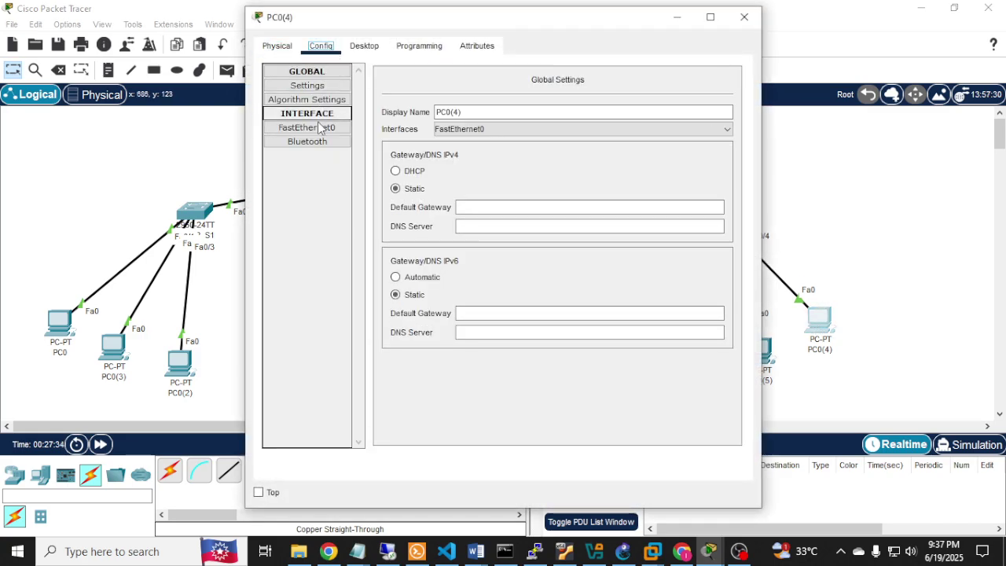
{"action": "left_click", "coordinate": [323, 141]}
{"action": "key", "text": "Up"}
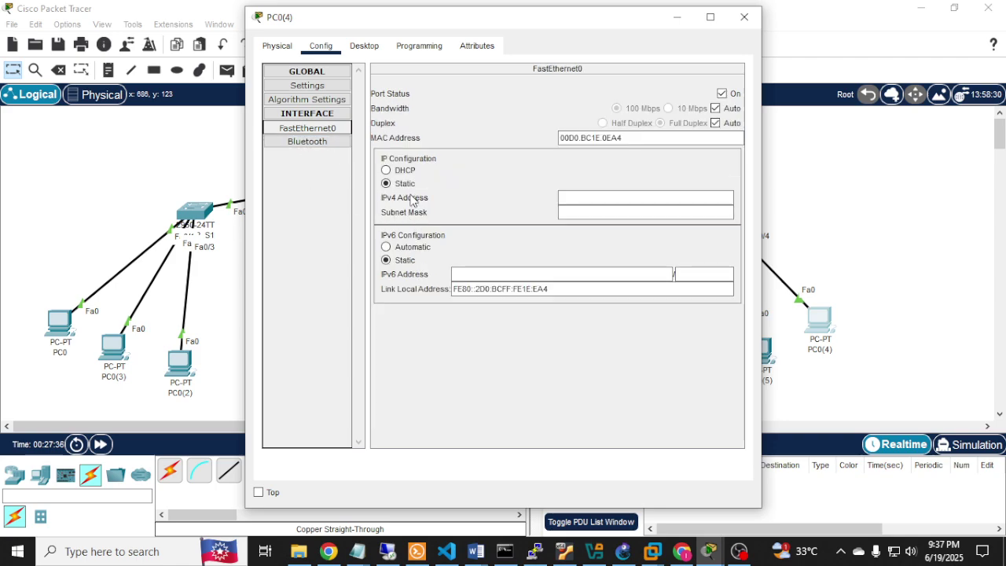
{"action": "left_click", "coordinate": [400, 171]}
{"action": "left_click", "coordinate": [319, 92]}
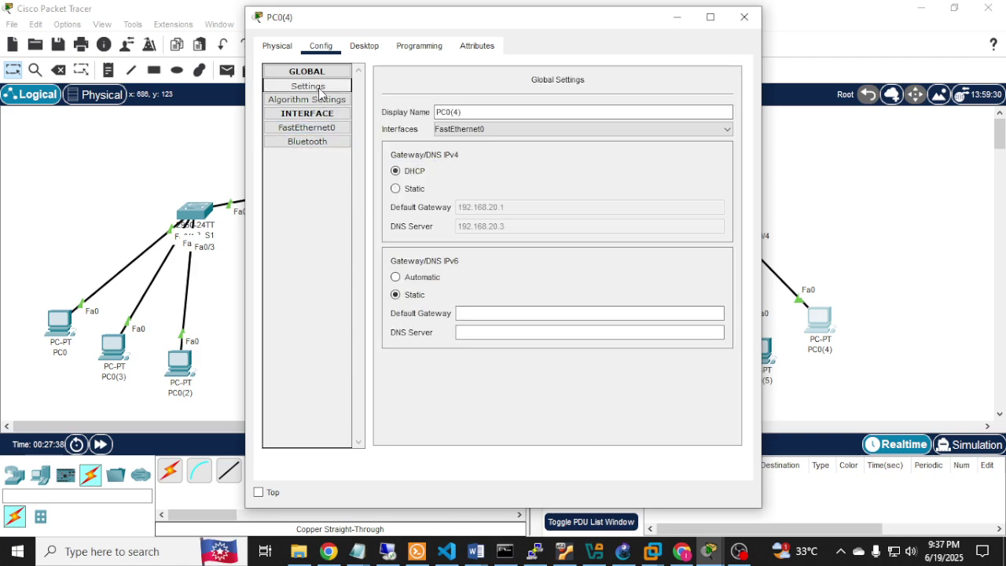
{"action": "left_click", "coordinate": [744, 16]}
Step: Open the Command Prompt on PC0(4) and run ipconfig to view its IP configuration
{"action": "left_click", "coordinate": [817, 334]}
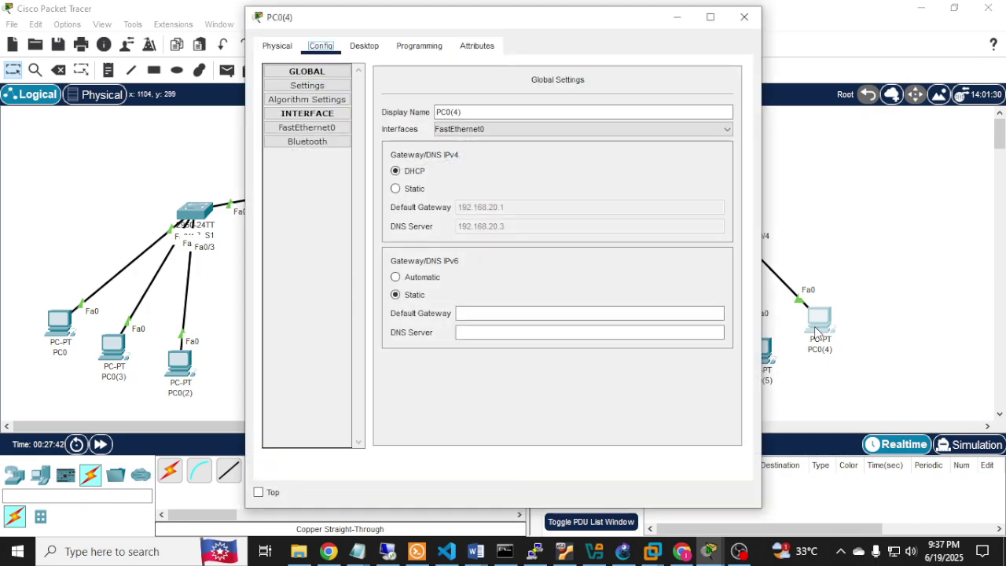
{"action": "left_click", "coordinate": [363, 45]}
{"action": "left_click", "coordinate": [590, 125]}
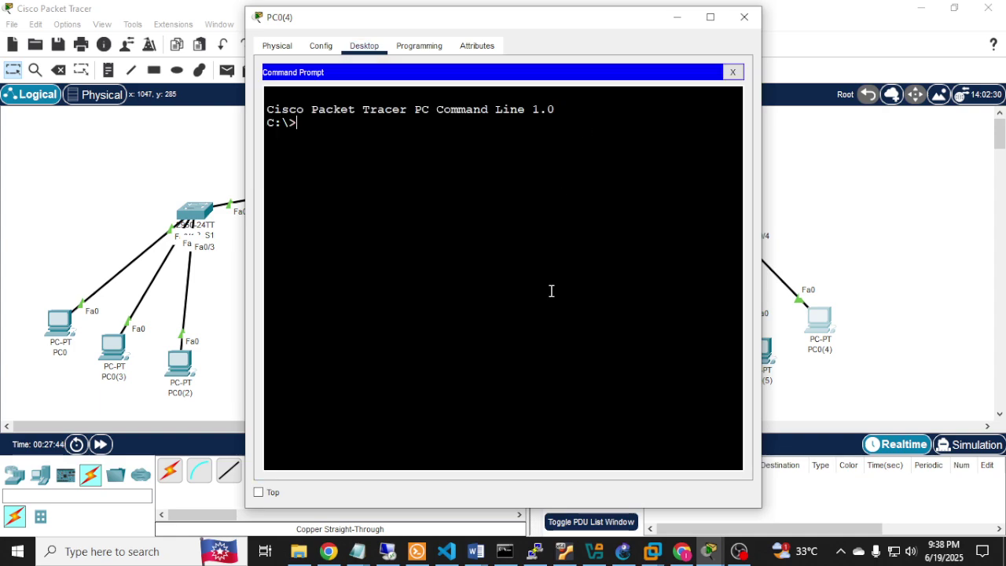
{"action": "type", "text": "ping"}
{"action": "key", "text": "BackSpace"}
{"action": "key", "text": "BackSpace"}
{"action": "key", "text": "BackSpace"}
{"action": "type", "text": "ipconfig"}
{"action": "key", "text": "Return"}
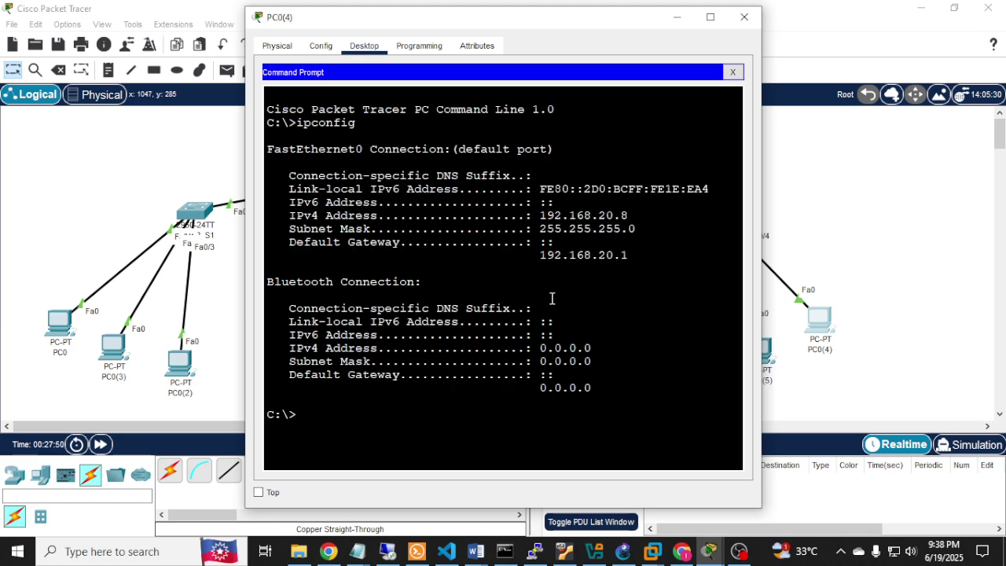
Step: Ping 192.168.20.6 from PC0(4) to test connectivity within its own network
{"action": "type", "text": "ping 192.1"}
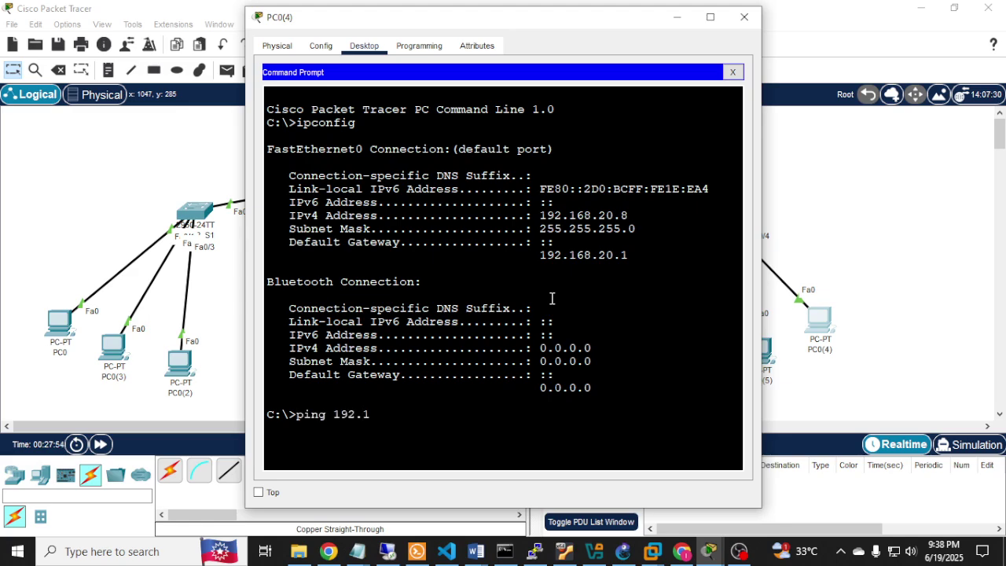
{"action": "type", "text": "68.20."}
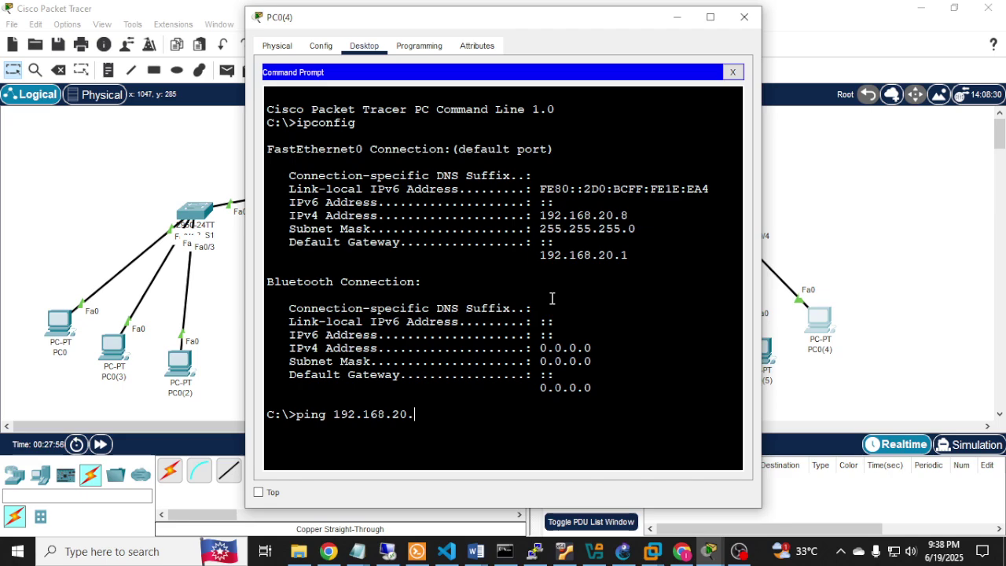
{"action": "type", "text": "6"}
{"action": "key", "text": "Return"}
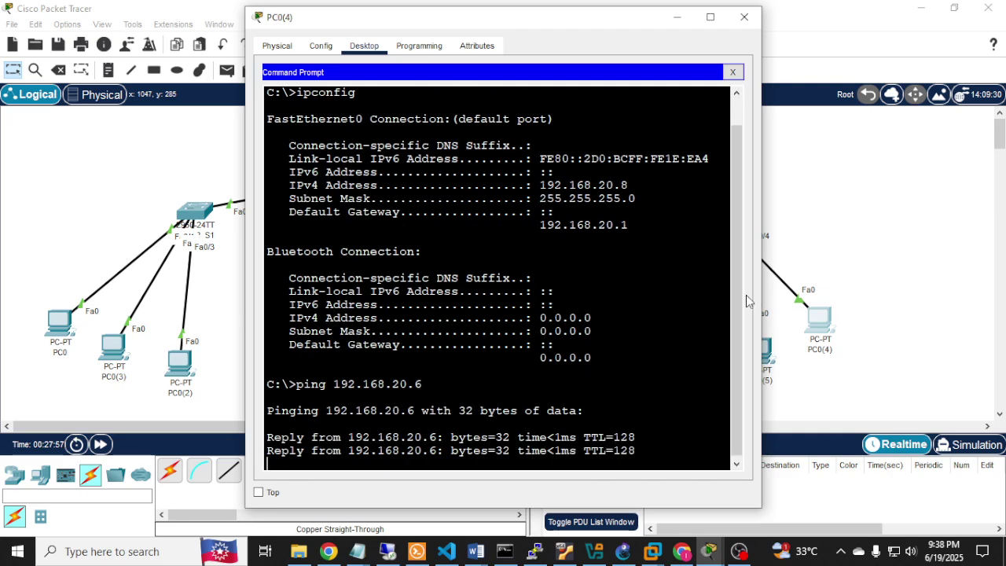
Step: Move PC0(4)'s window aside and ping 192.168.10.6 to test connectivity to the other network
{"action": "left_click_drag", "start_coordinate": [673, 17], "coordinate": [482, 5]}
{"action": "double_click", "coordinate": [795, 12]}
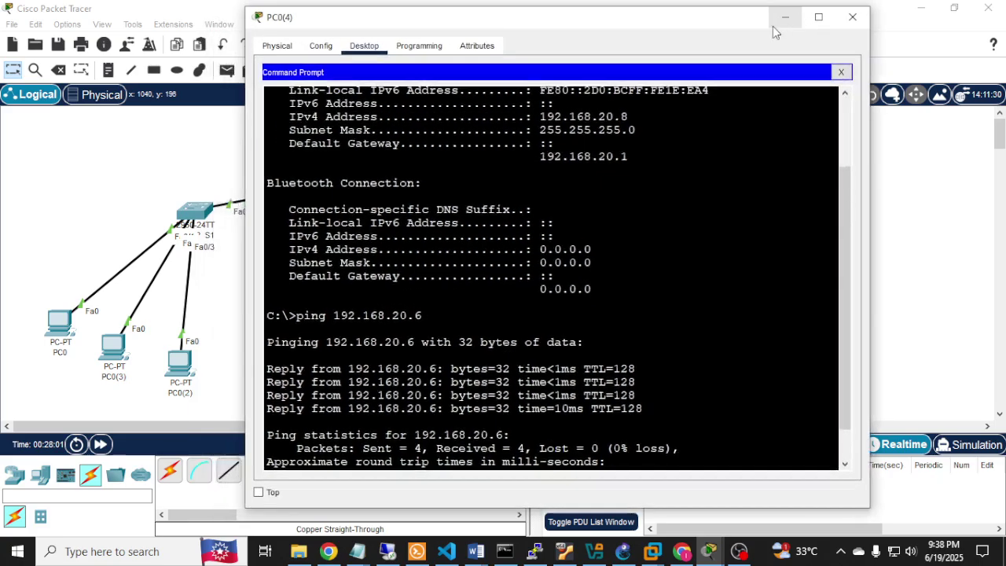
{"action": "left_click_drag", "start_coordinate": [683, 23], "coordinate": [825, 27]}
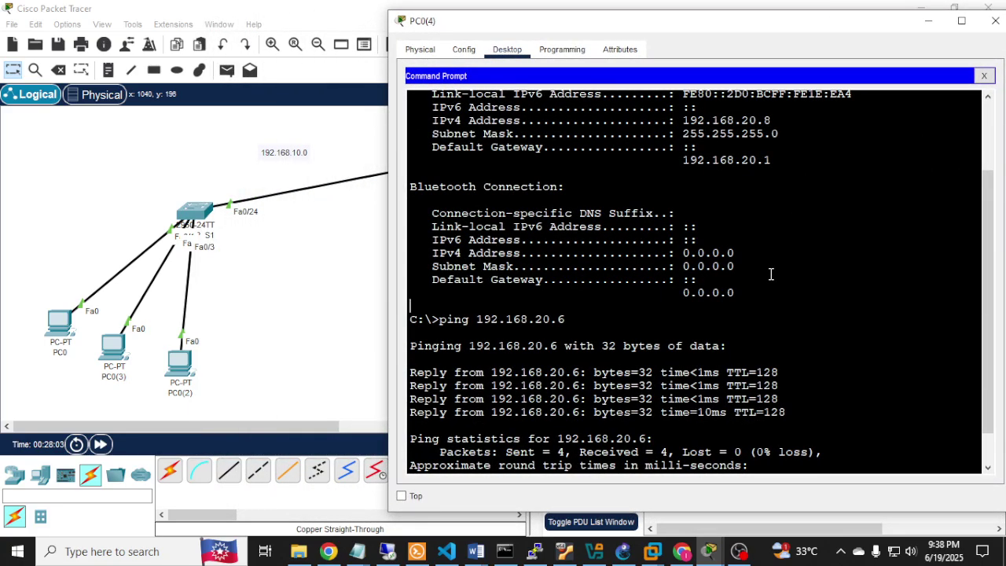
{"action": "key", "text": "Return"}
{"action": "key", "text": "Up"}
{"action": "key", "text": "BackSpace"}
{"action": "key", "text": "BackSpace"}
{"action": "key", "text": "BackSpace"}
{"action": "key", "text": "BackSpace"}
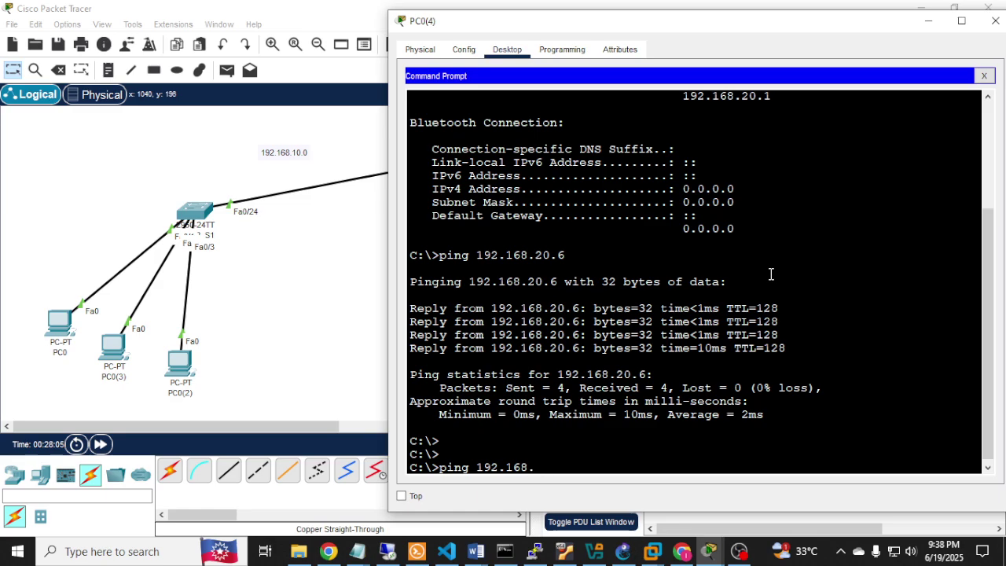
{"action": "type", "text": "10.6"}
{"action": "key", "text": "Return"}
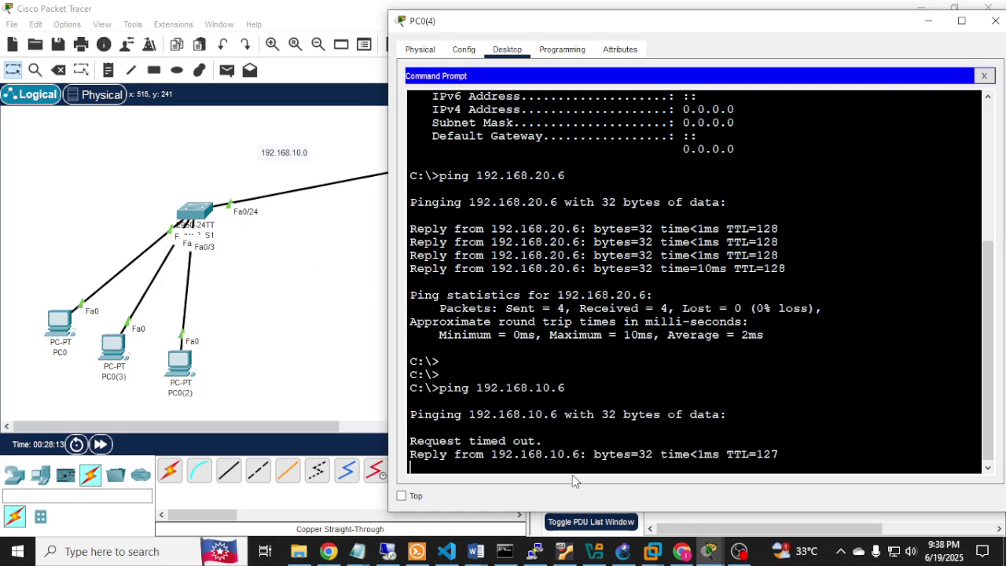
{"action": "left_click_drag", "start_coordinate": [411, 428], "coordinate": [560, 428]}
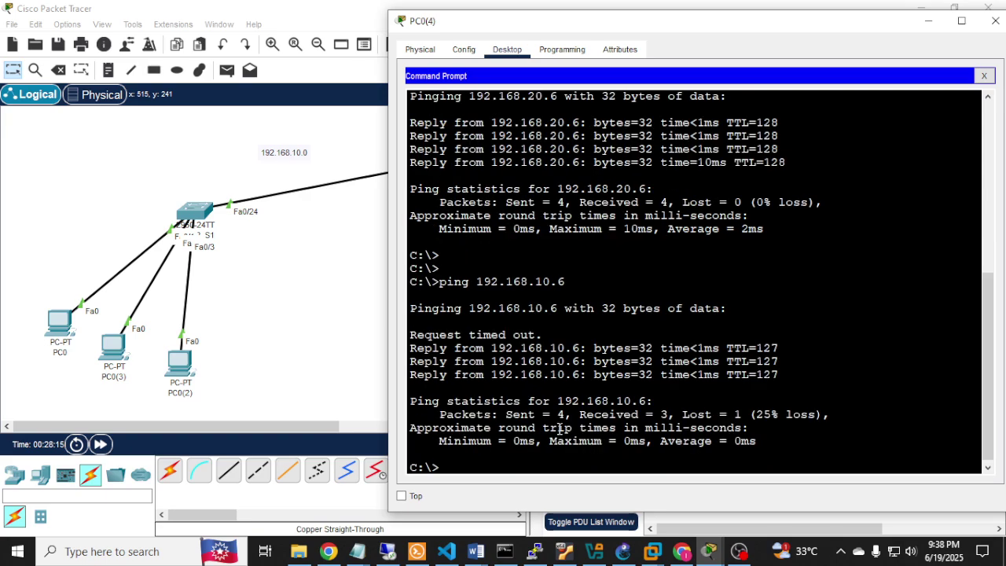
Step: Ping 192.168.10.7 from PC0(4) to test connectivity to the second PC on the other network
{"action": "left_click_drag", "start_coordinate": [646, 348], "coordinate": [782, 348]}
{"action": "left_click_drag", "start_coordinate": [670, 366], "coordinate": [655, 374]}
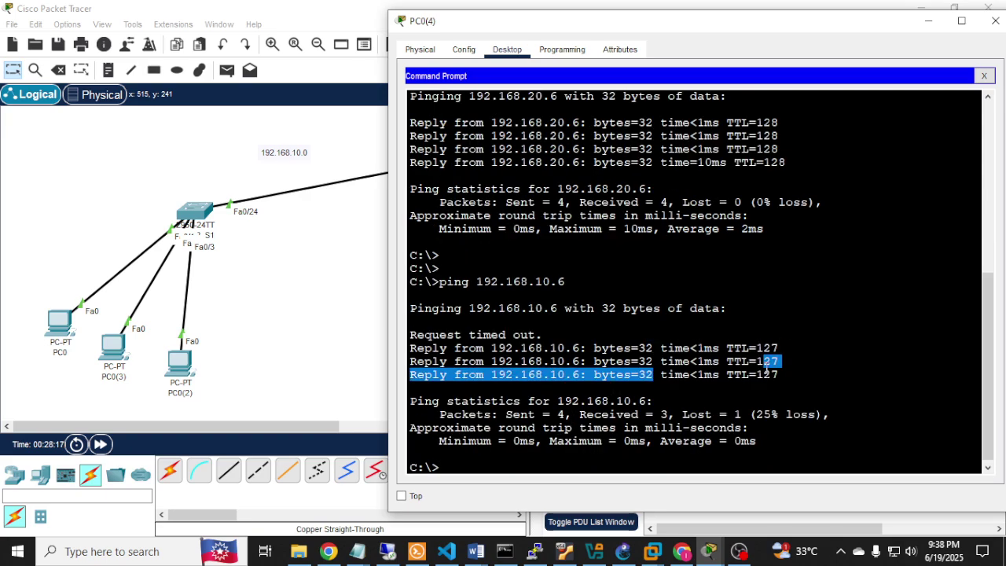
{"action": "left_click", "coordinate": [667, 351]}
{"action": "key", "text": "Up"}
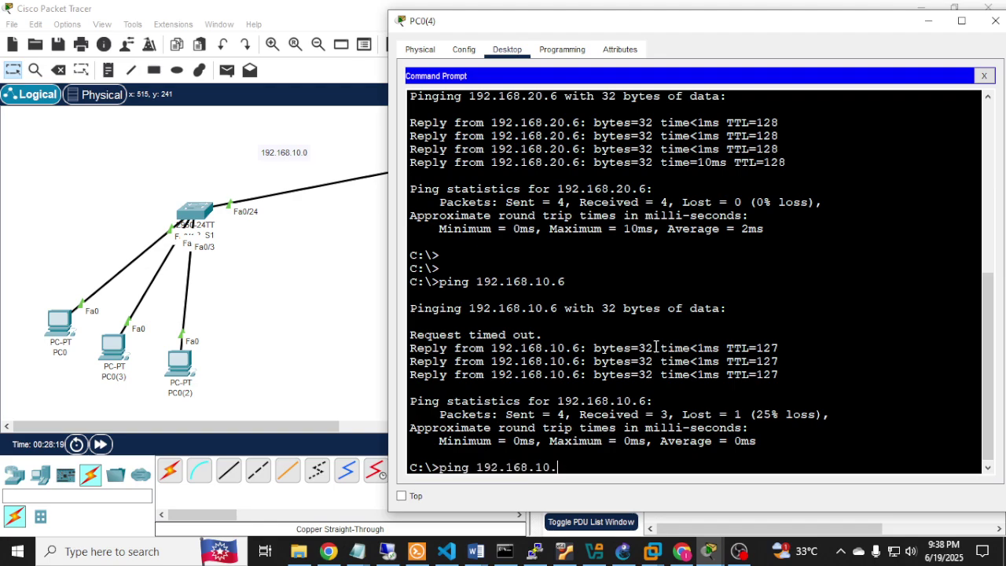
{"action": "key", "text": "Return"}
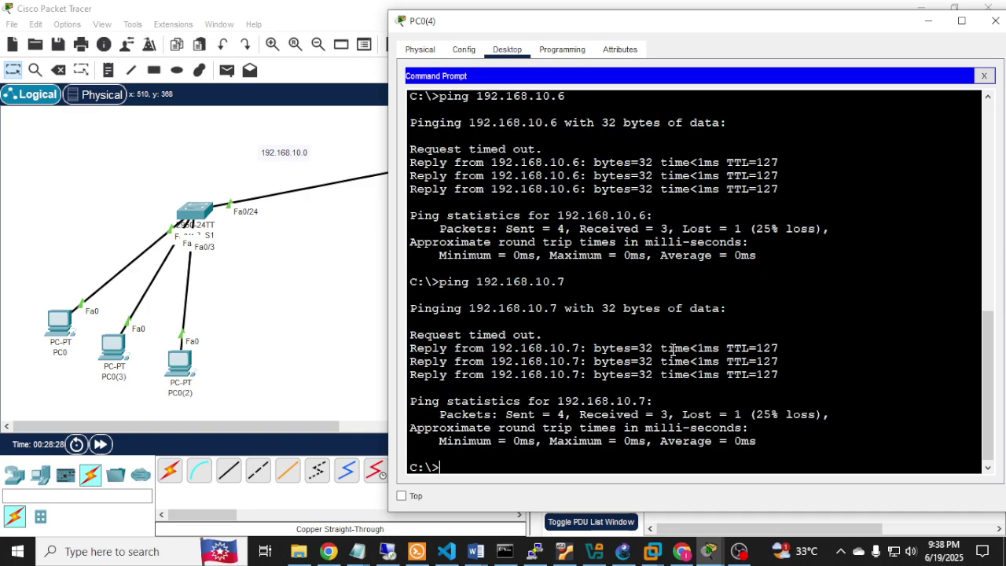
Step: Ping 192.168.10.8 from PC0(4) to test connectivity to the third PC on the other network
{"action": "left_click_drag", "start_coordinate": [672, 349], "coordinate": [812, 339]}
{"action": "left_click", "coordinate": [750, 373]}
{"action": "key", "text": "Up"}
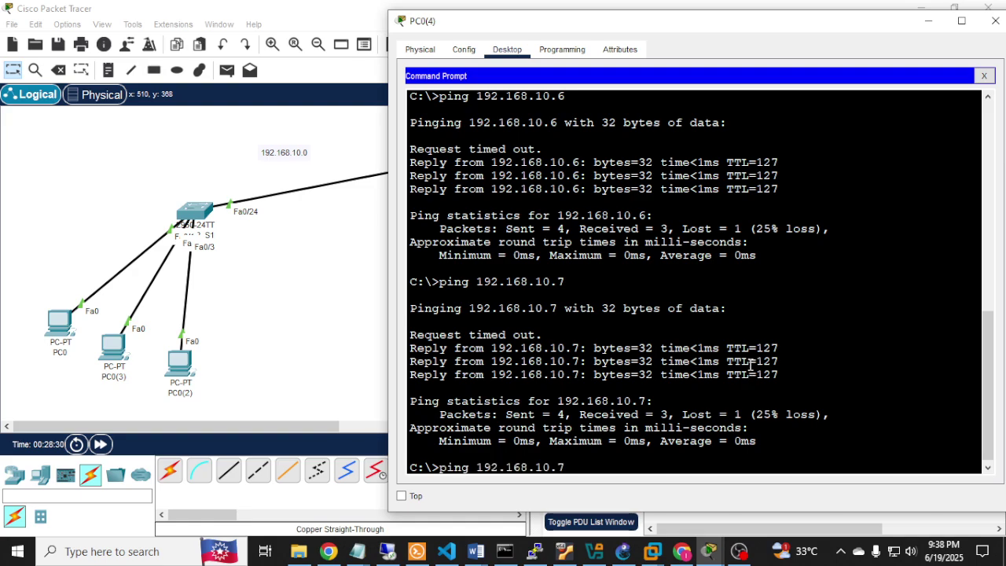
{"action": "type", "text": "8"}
{"action": "key", "text": "Return"}
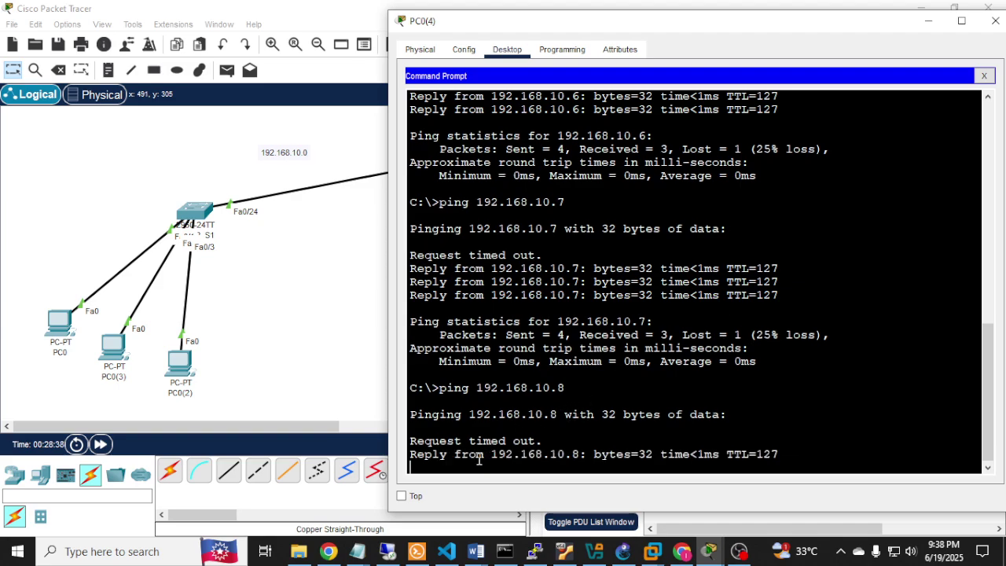
Step: Replace PC0's IP Configuration window with its Command Prompt and run ipconfig to view its addressing
{"action": "left_click", "coordinate": [59, 324]}
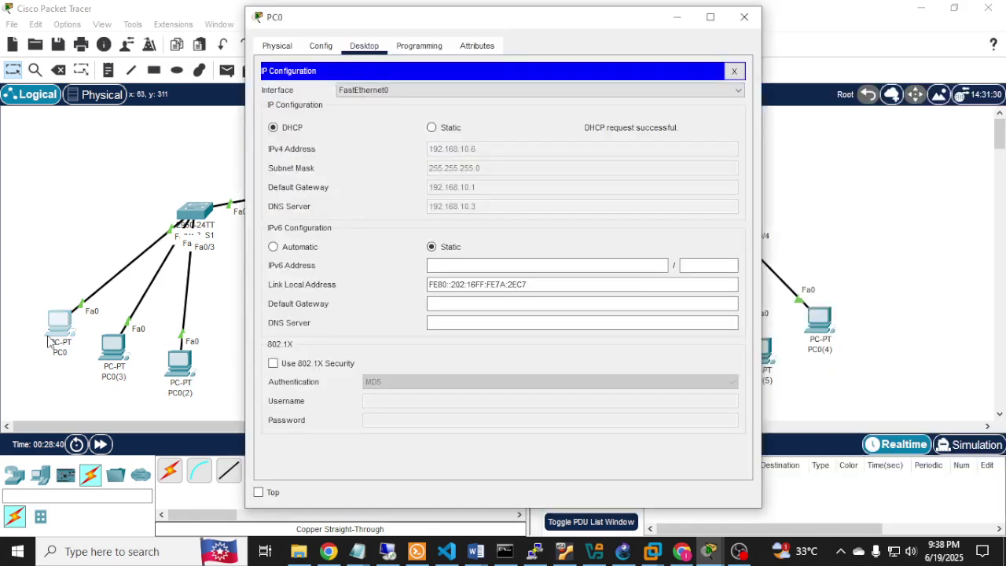
{"action": "left_click", "coordinate": [356, 52]}
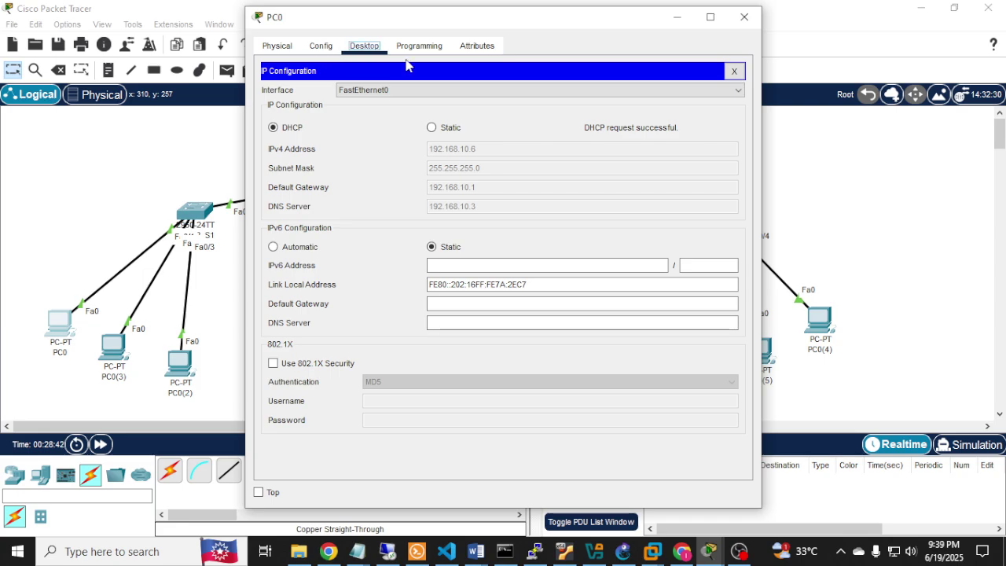
{"action": "left_click", "coordinate": [734, 71]}
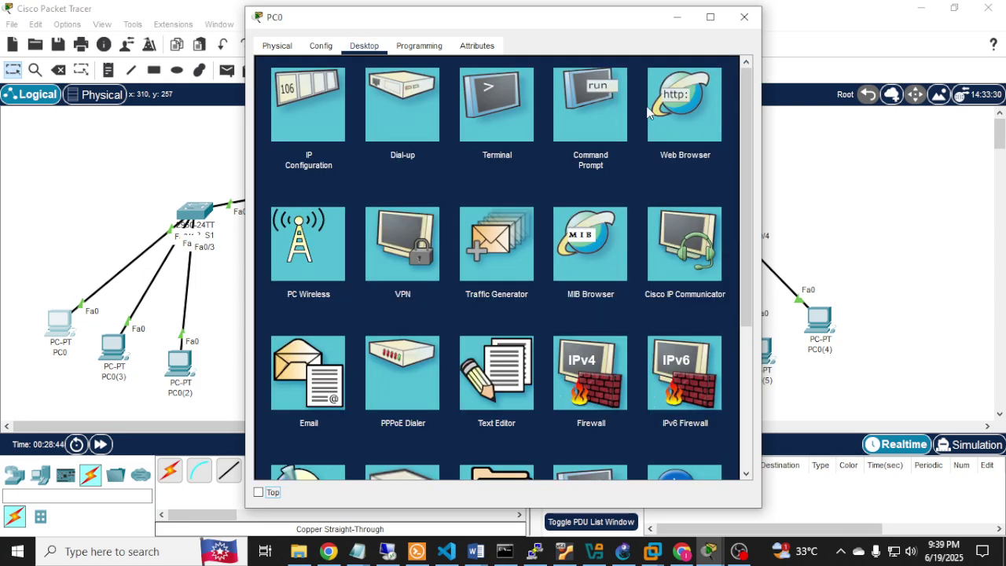
{"action": "left_click", "coordinate": [602, 113]}
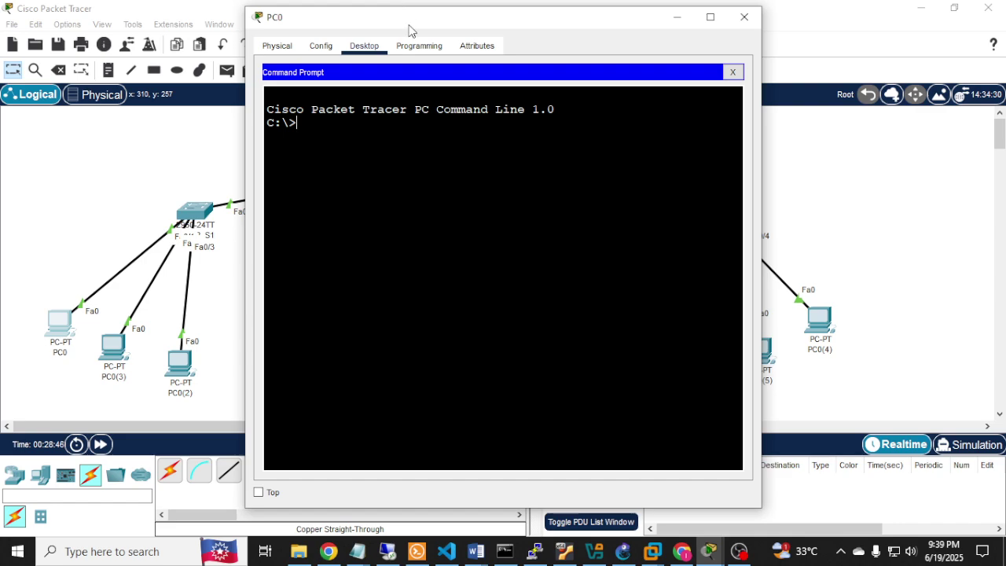
{"action": "left_click_drag", "start_coordinate": [410, 26], "coordinate": [608, 90]}
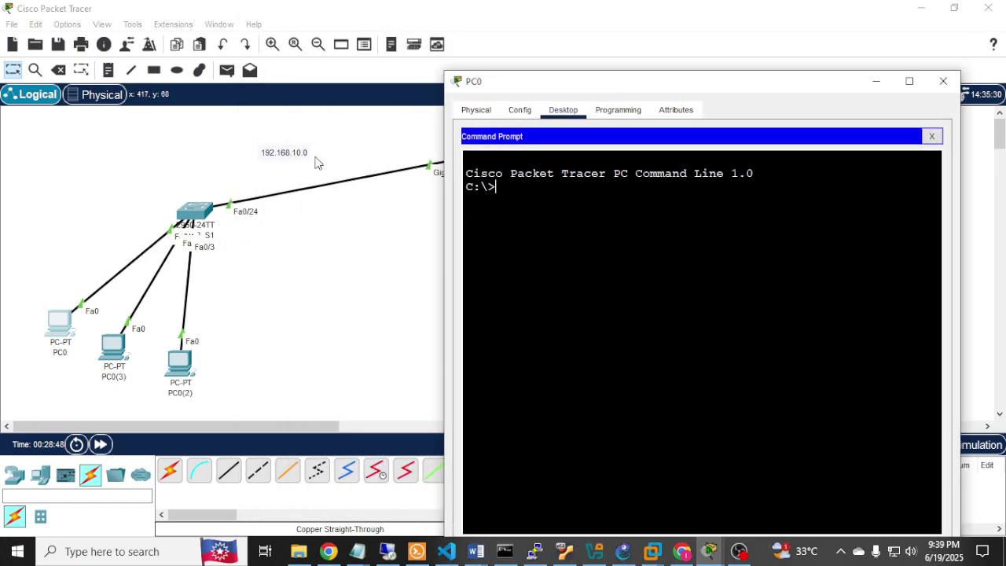
{"action": "left_click_drag", "start_coordinate": [712, 91], "coordinate": [275, 28]}
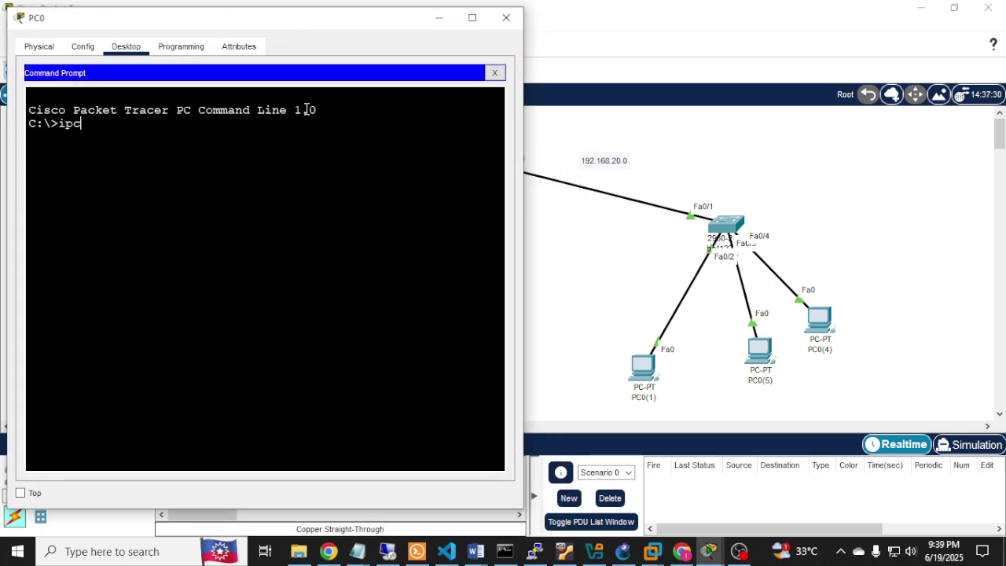
{"action": "type", "text": "g"}
{"action": "key", "text": "Return"}
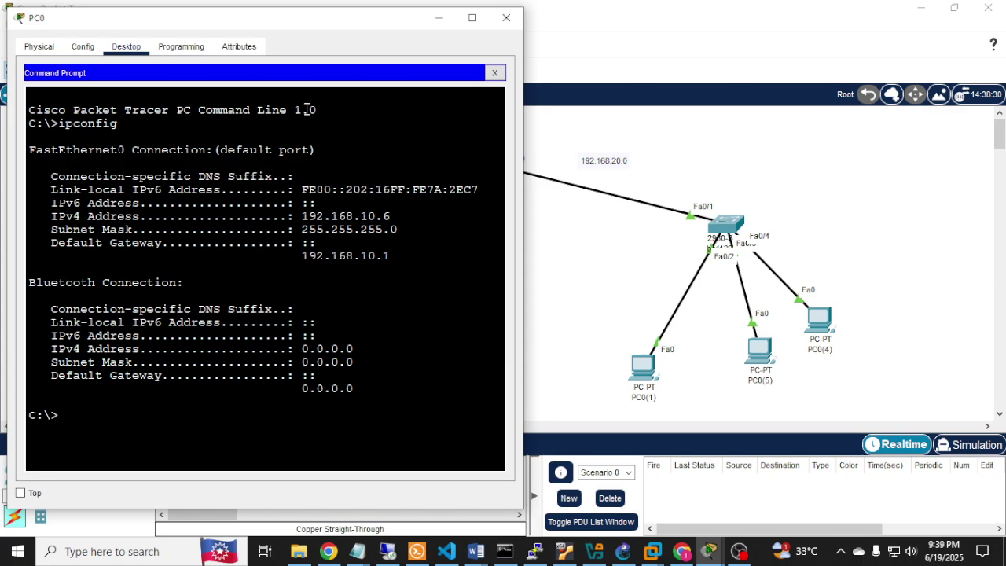
Step: With ping 192.168 entered on PC0, move PC0 slightly up and left in the topology and reopen its Command Prompt
{"action": "type", "text": "ping 192.168"}
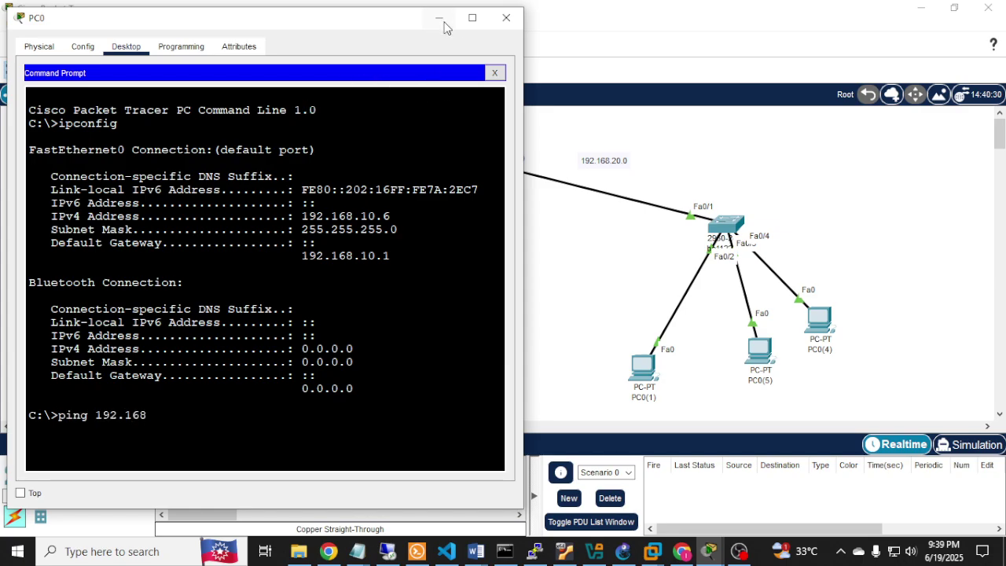
{"action": "left_click", "coordinate": [441, 22]}
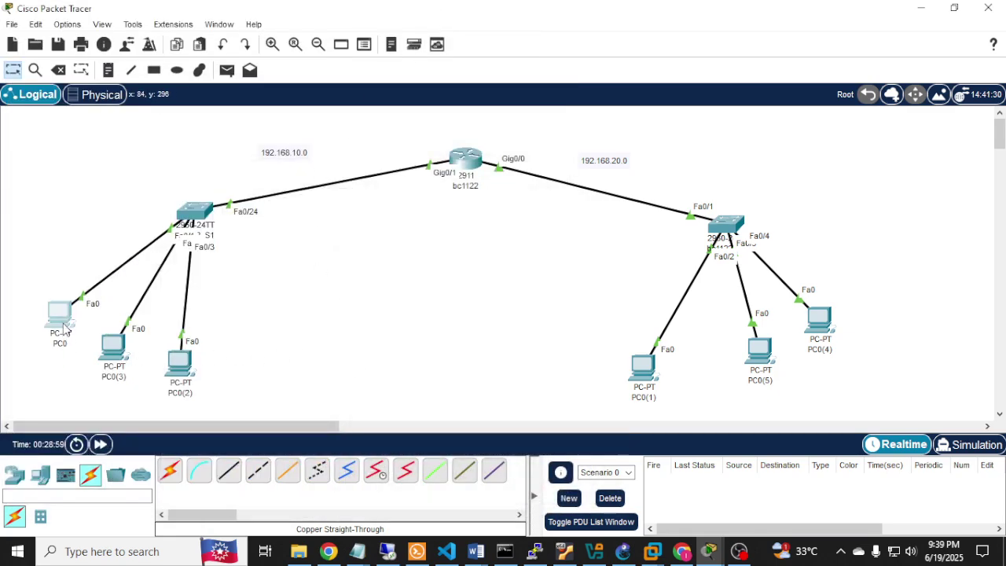
{"action": "left_click_drag", "start_coordinate": [65, 328], "coordinate": [49, 292]}
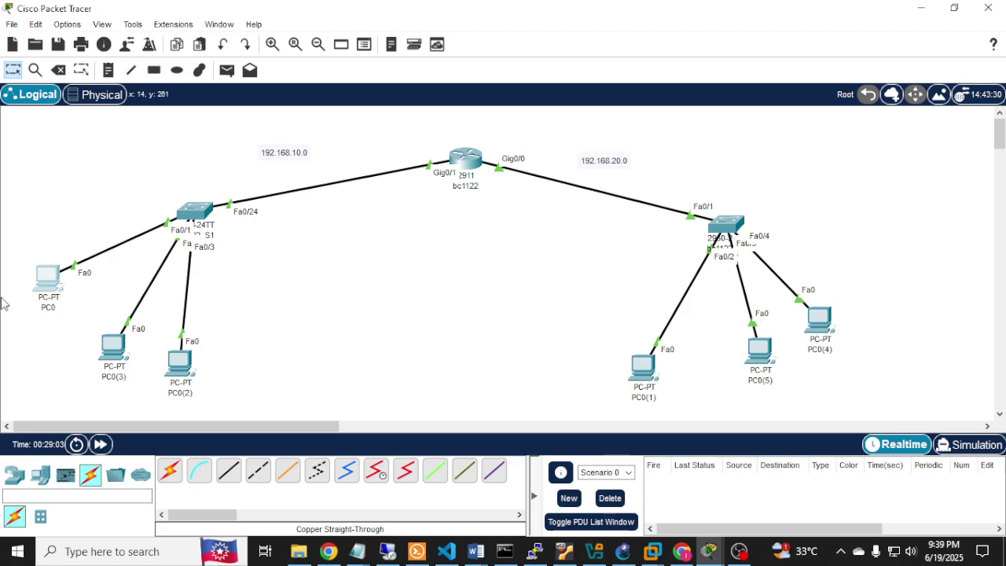
{"action": "left_click", "coordinate": [53, 280]}
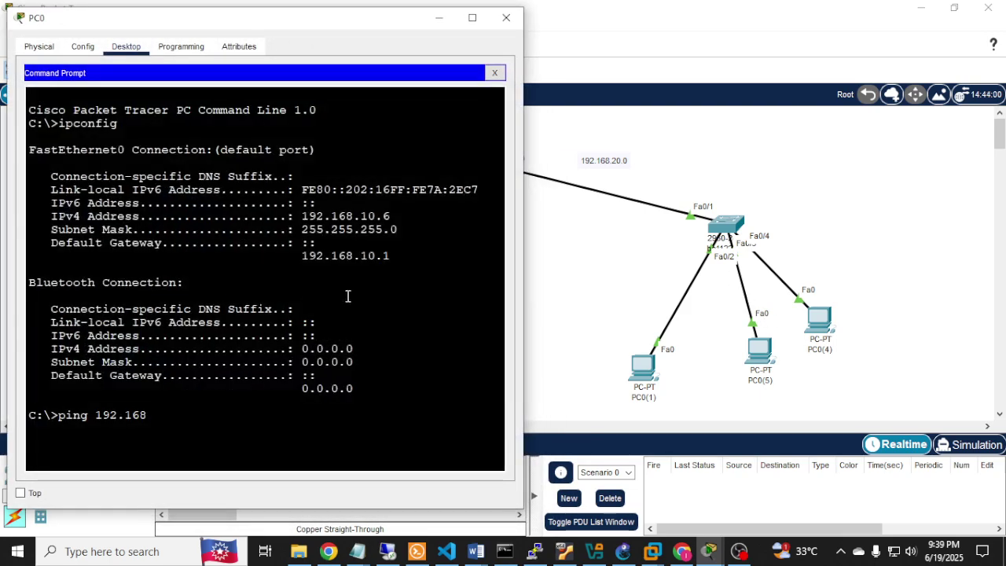
{"action": "left_click", "coordinate": [298, 276]}
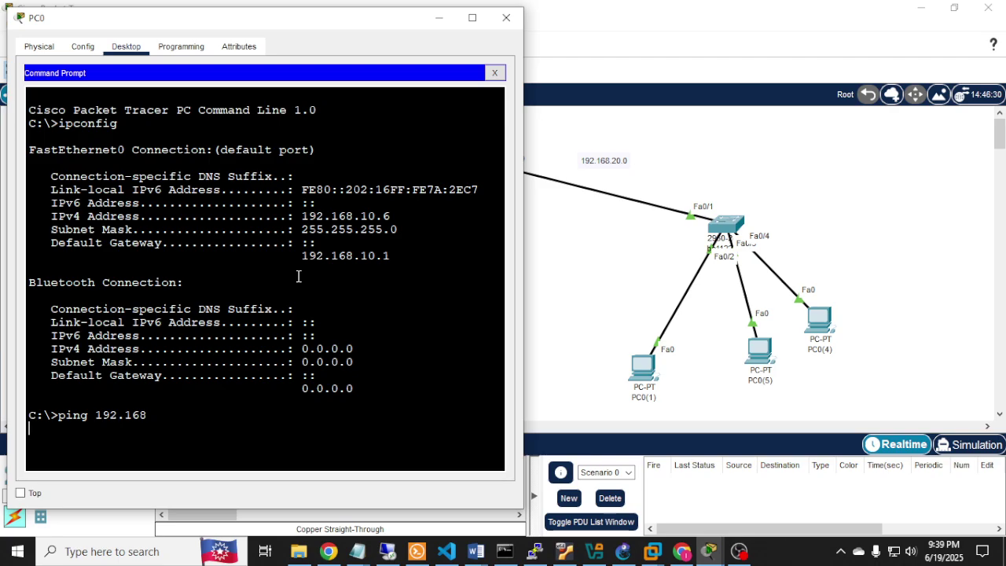
Step: Clear the incomplete ping command on PC0 and ping 192.168.20.6 to test connectivity to the other network
{"action": "key", "text": "Return"}
{"action": "key", "text": "Return"}
{"action": "key", "text": "Return"}
{"action": "key", "text": "Up"}
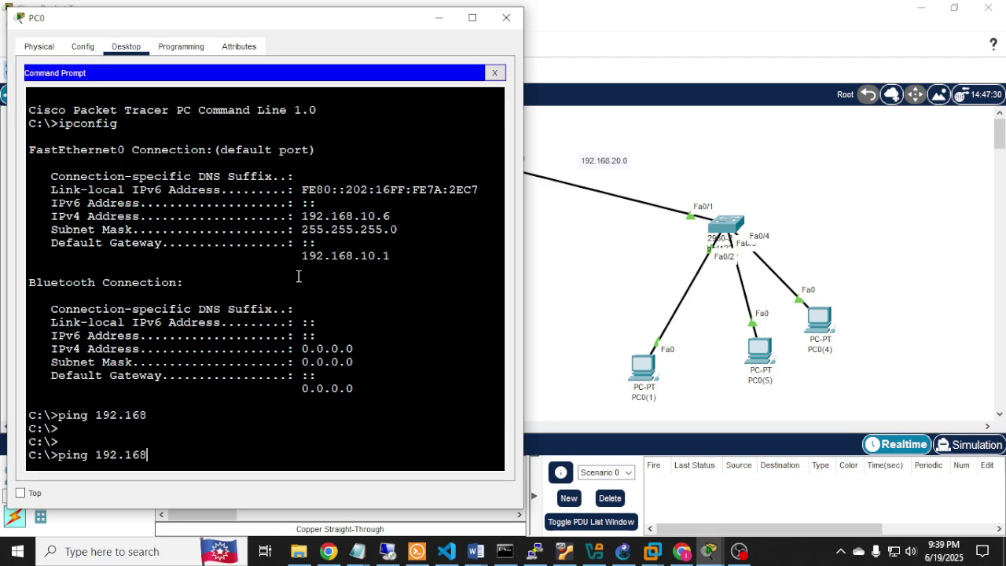
{"action": "type", "text": ".20.6"}
{"action": "key", "text": "Return"}
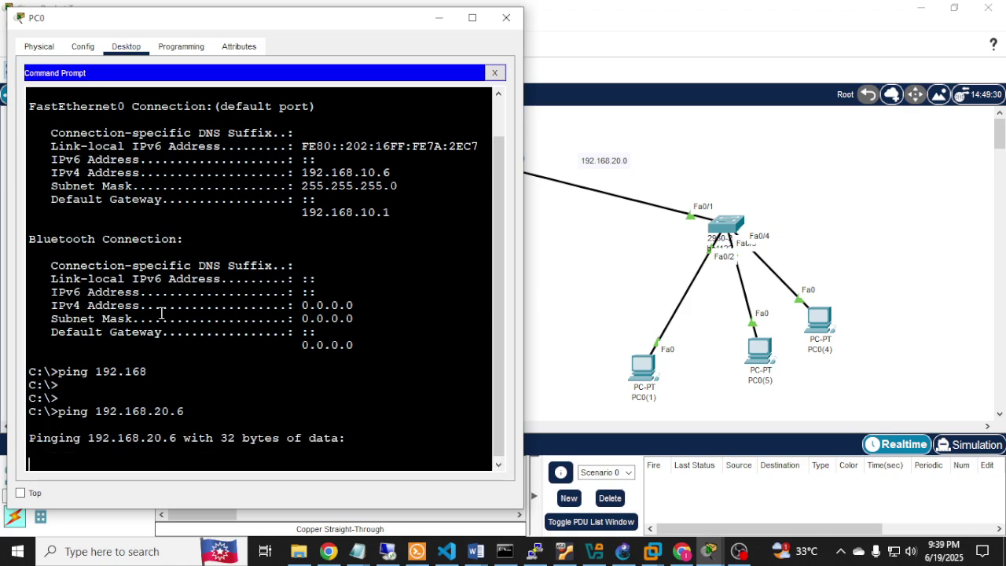
{"action": "left_click_drag", "start_coordinate": [96, 411], "coordinate": [202, 414]}
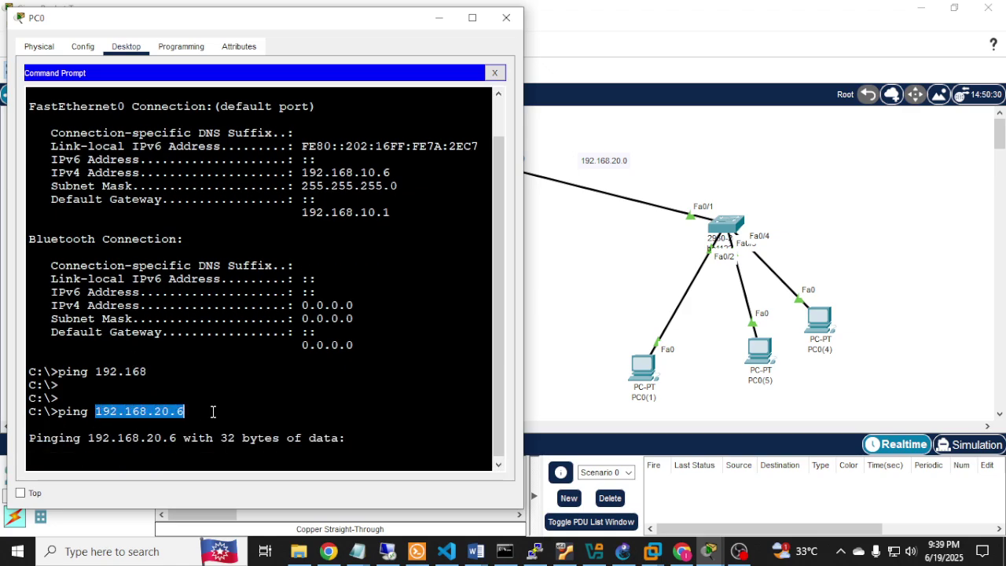
{"action": "scroll", "coordinate": [338, 358], "scroll_direction": "down", "scroll_amount": 2}
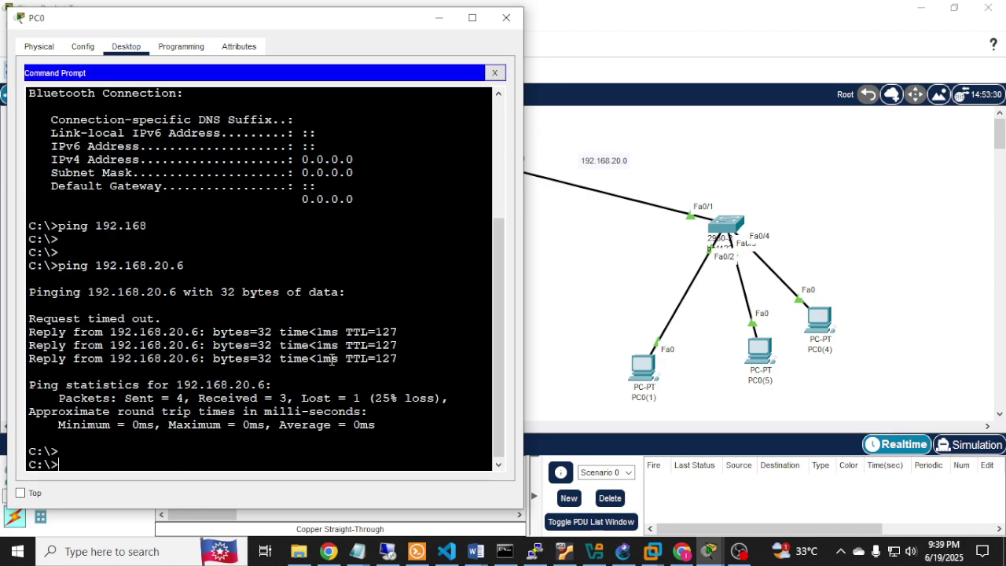
Step: Ping 192.168.20.7 from PC0 and interrupt the ping before all packets are sent
{"action": "key", "text": "Up"}
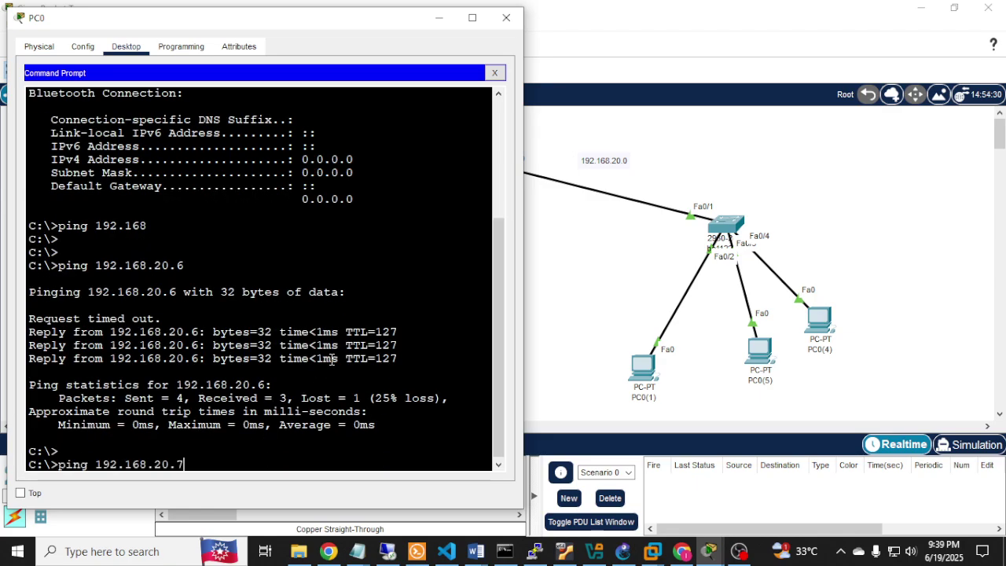
{"action": "key", "text": "Return"}
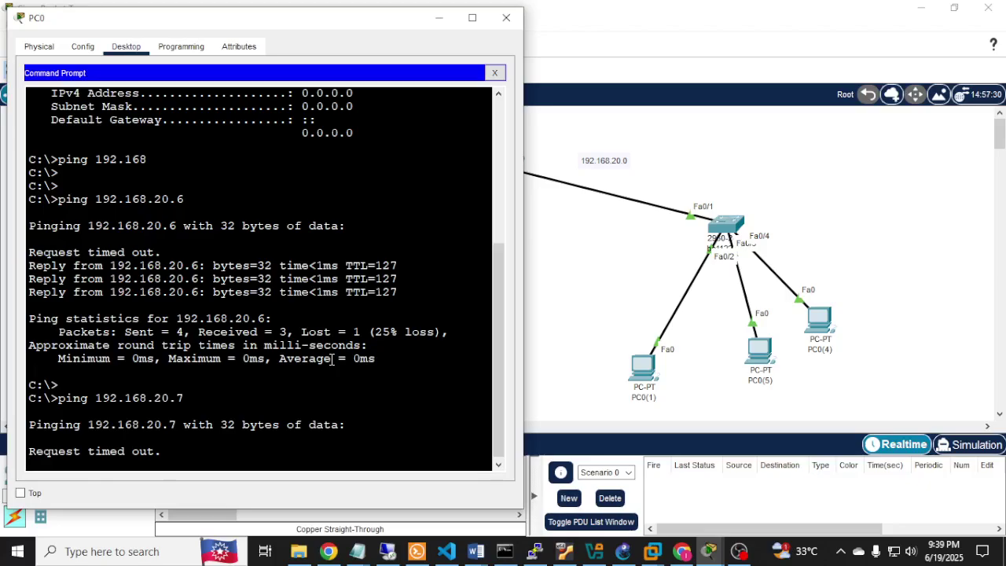
{"action": "key", "text": "ctrl+c"}
Step: Ping 192.168.20.8 from PC0 and close PC0's window
{"action": "key", "text": "Up"}
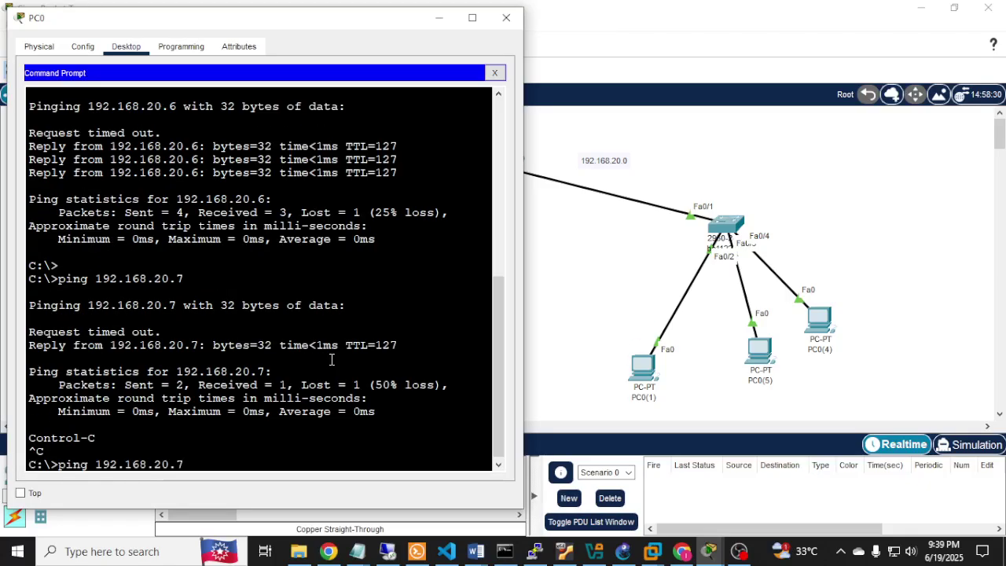
{"action": "type", "text": "8"}
{"action": "key", "text": "Return"}
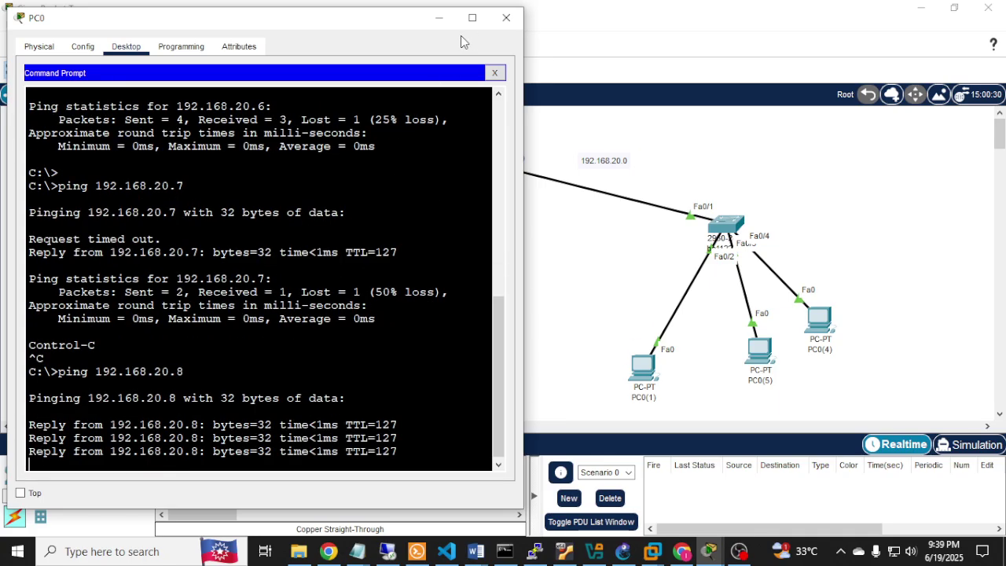
{"action": "left_click", "coordinate": [506, 18]}
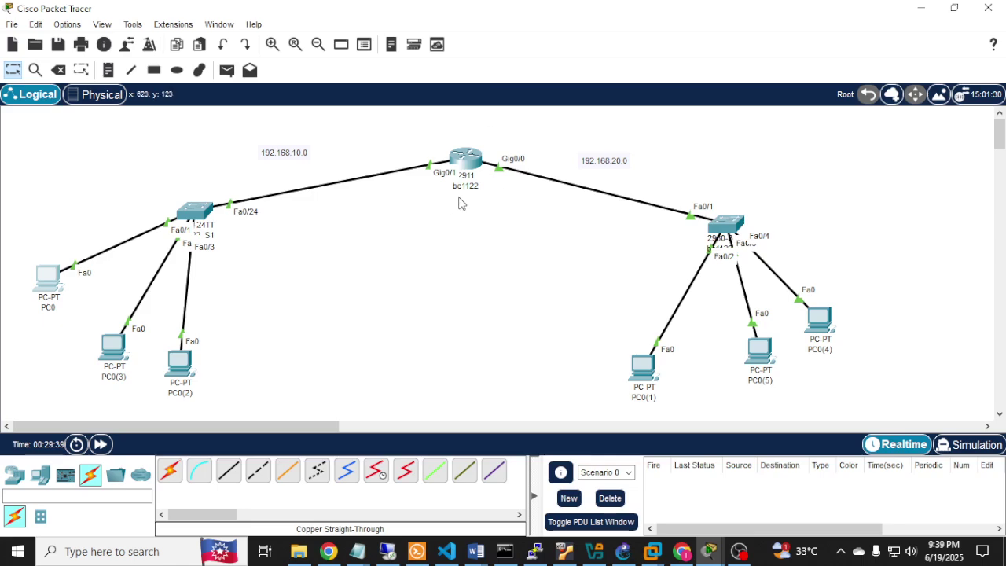
{"action": "mouse_move", "coordinate": [479, 165]}
{"action": "left_click_drag", "start_coordinate": [134, 180], "coordinate": [531, 303]}
{"action": "left_click_drag", "start_coordinate": [153, 190], "coordinate": [382, 228]}
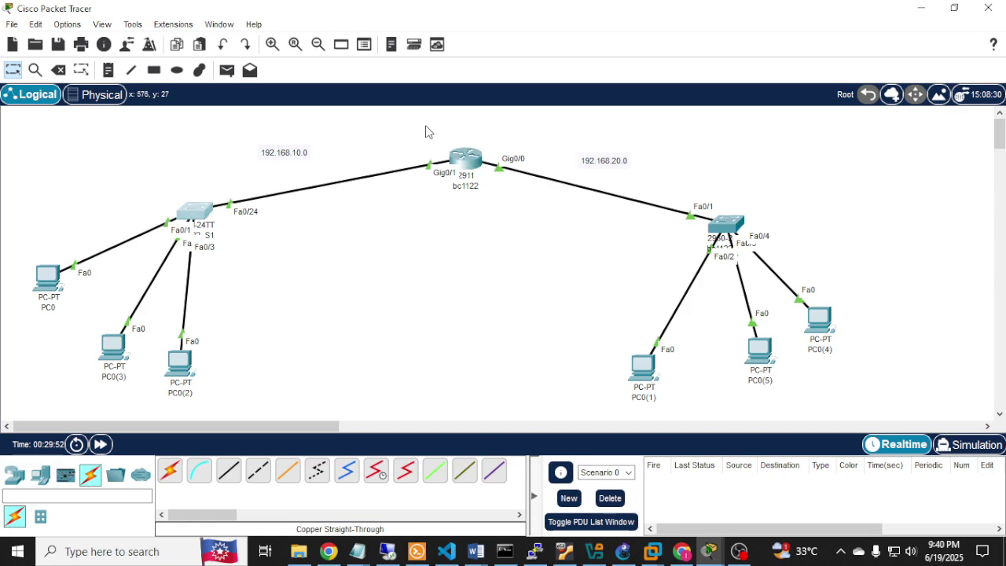
{"action": "left_click_drag", "start_coordinate": [425, 123], "coordinate": [526, 217]}
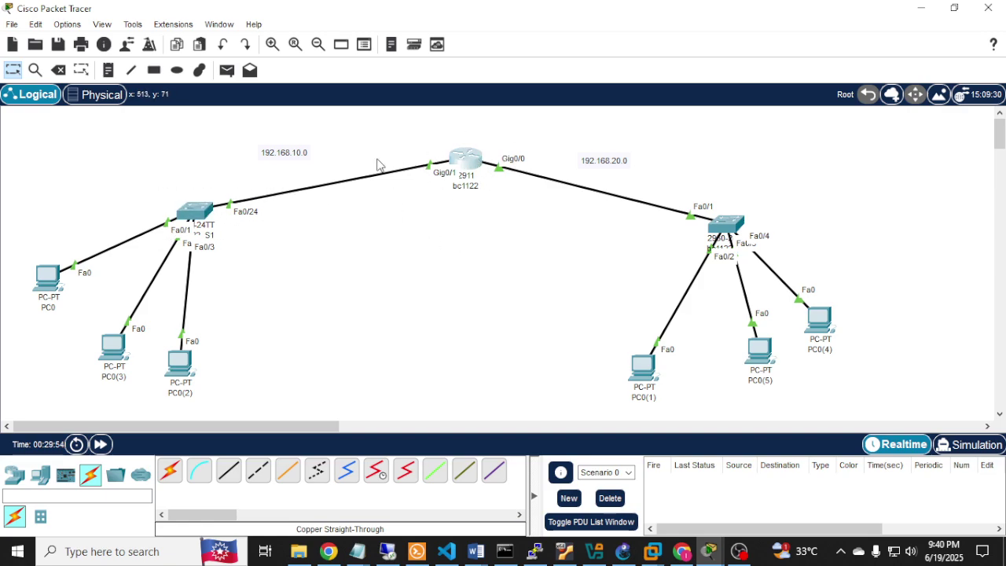